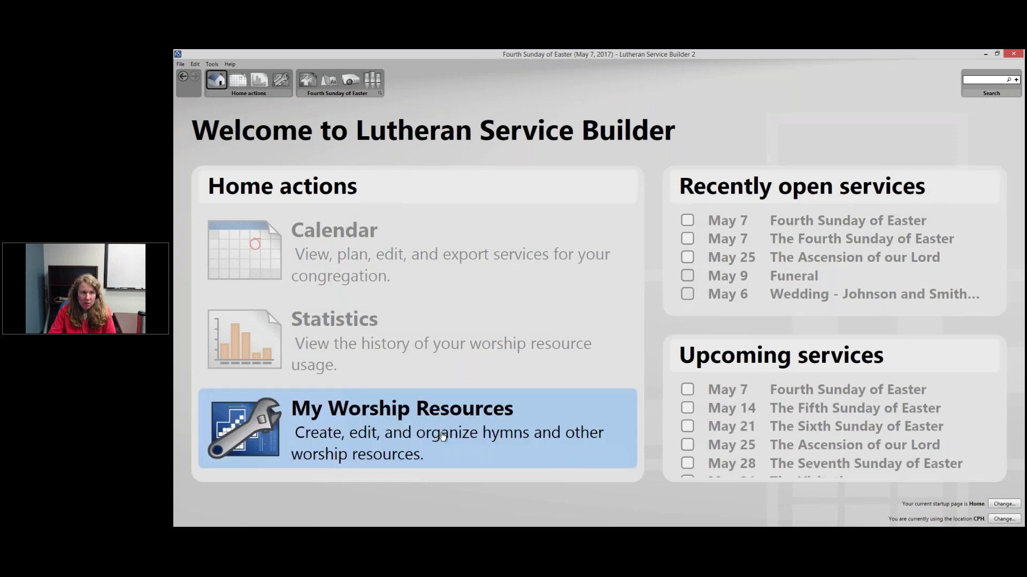
Step: Delete the common elements New CommonElement, As We Gather for Easter 4 and Prayer for the Church for Easter 4 from My Worship Resources
{"action": "left_click", "coordinate": [281, 80]}
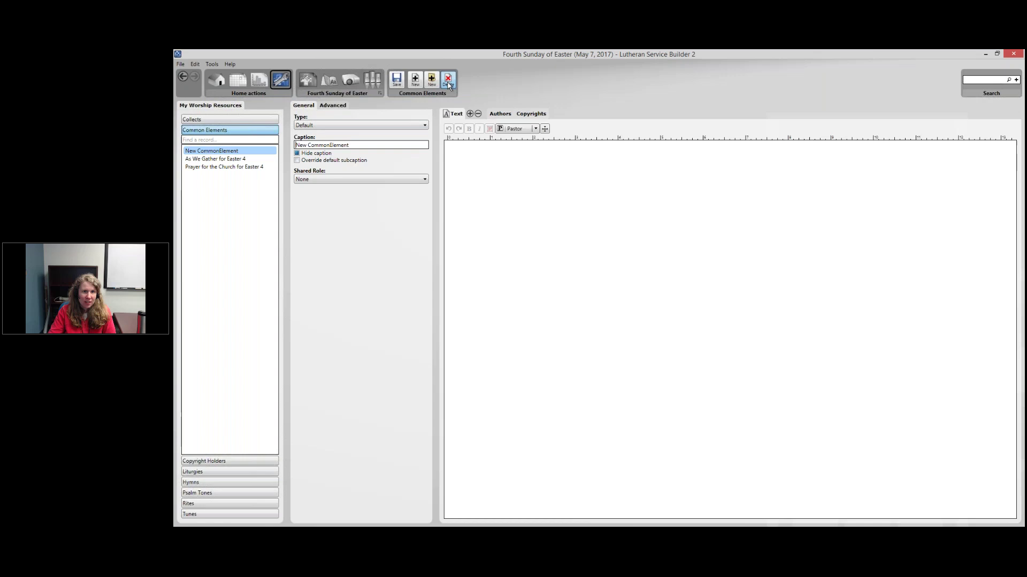
{"action": "left_click", "coordinate": [448, 82]}
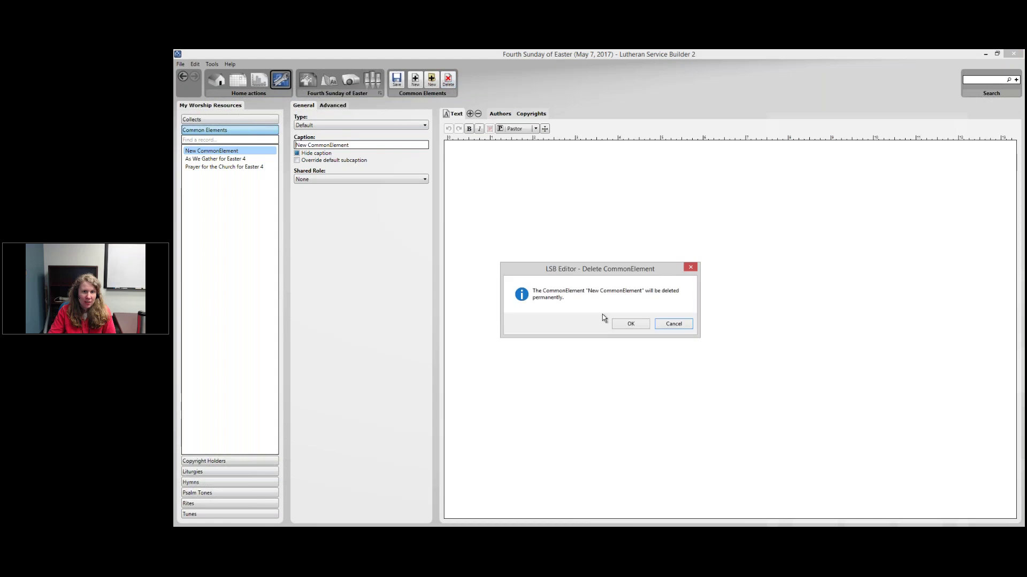
{"action": "left_click", "coordinate": [630, 327]}
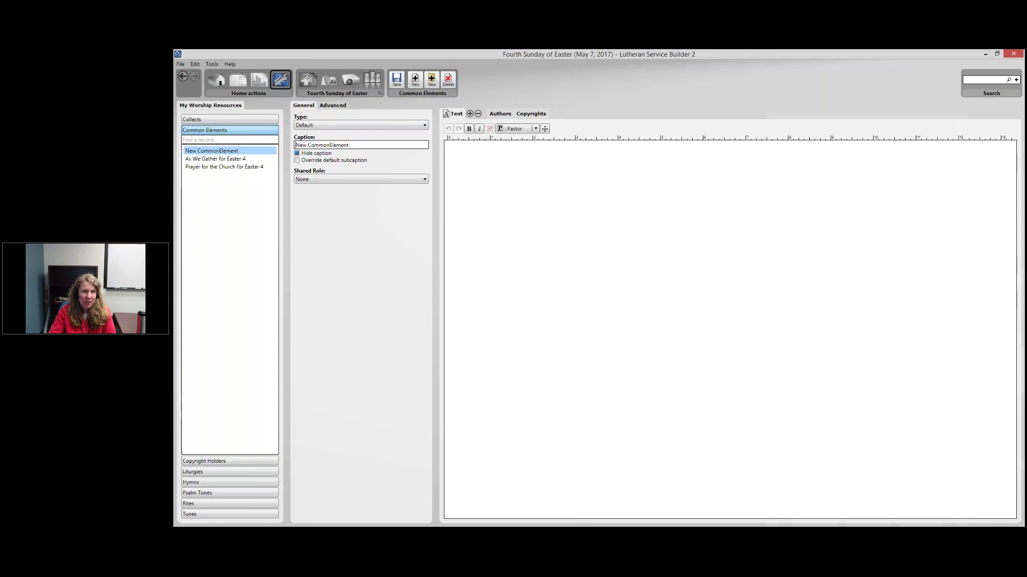
{"action": "left_click", "coordinate": [450, 79]}
{"action": "left_click", "coordinate": [631, 324]}
{"action": "left_click", "coordinate": [256, 151]}
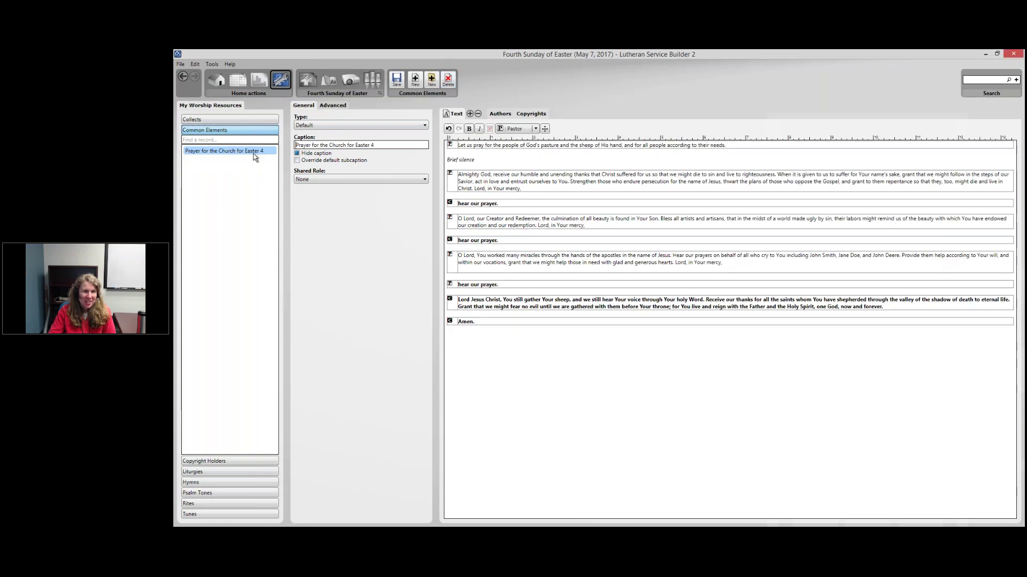
{"action": "left_click", "coordinate": [447, 83]}
{"action": "left_click", "coordinate": [629, 324]}
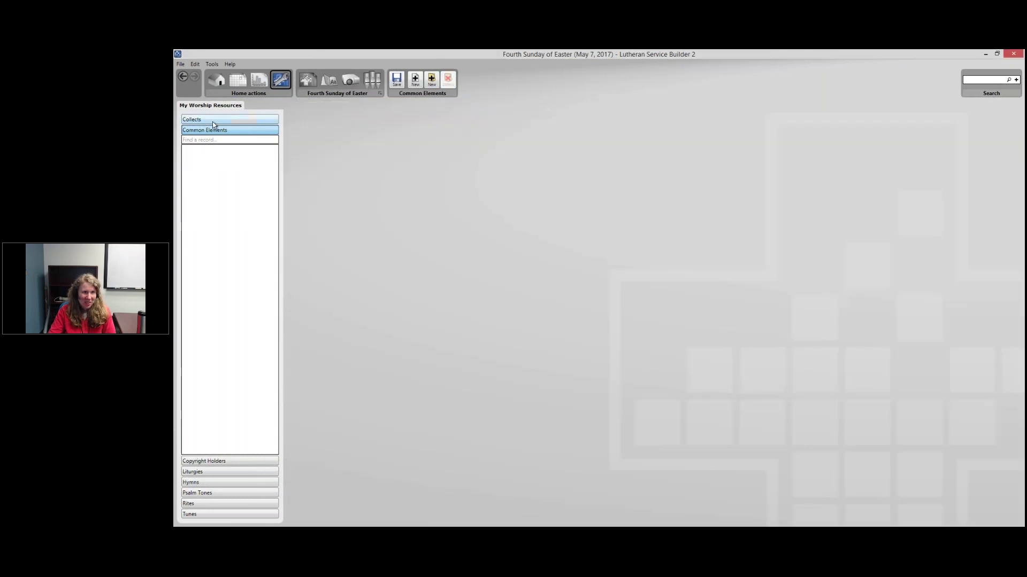
Step: Delete the collect "Prayer for MO Flood Victims" from My Worship Resources
{"action": "left_click", "coordinate": [212, 120]}
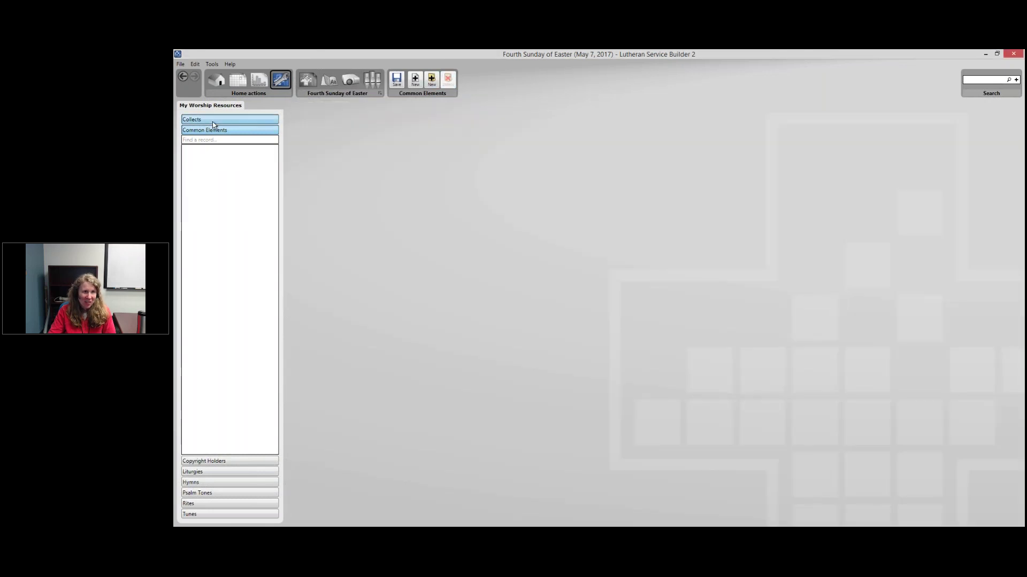
{"action": "left_click", "coordinate": [209, 140]}
{"action": "left_click", "coordinate": [447, 83]}
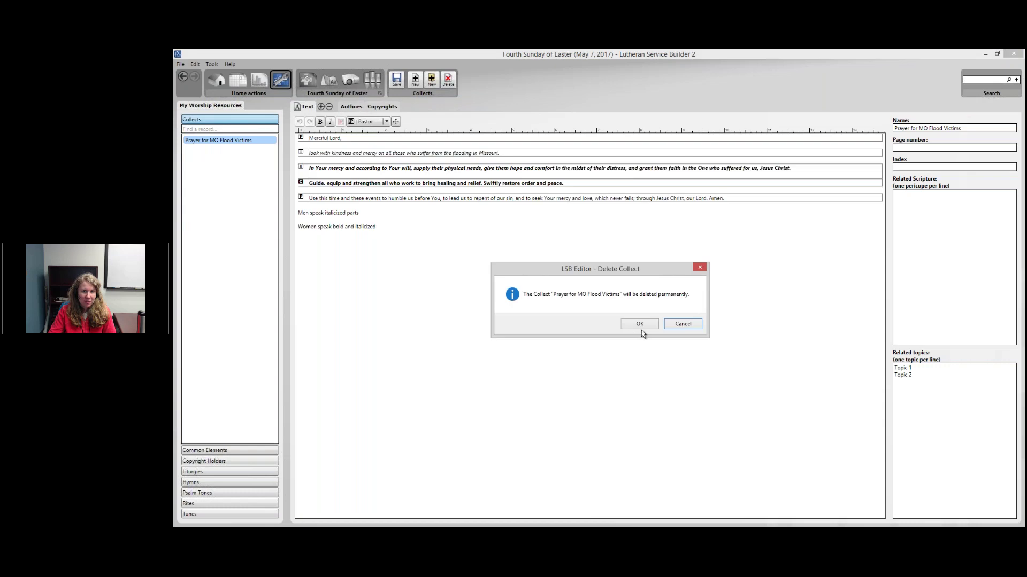
{"action": "left_click", "coordinate": [641, 326]}
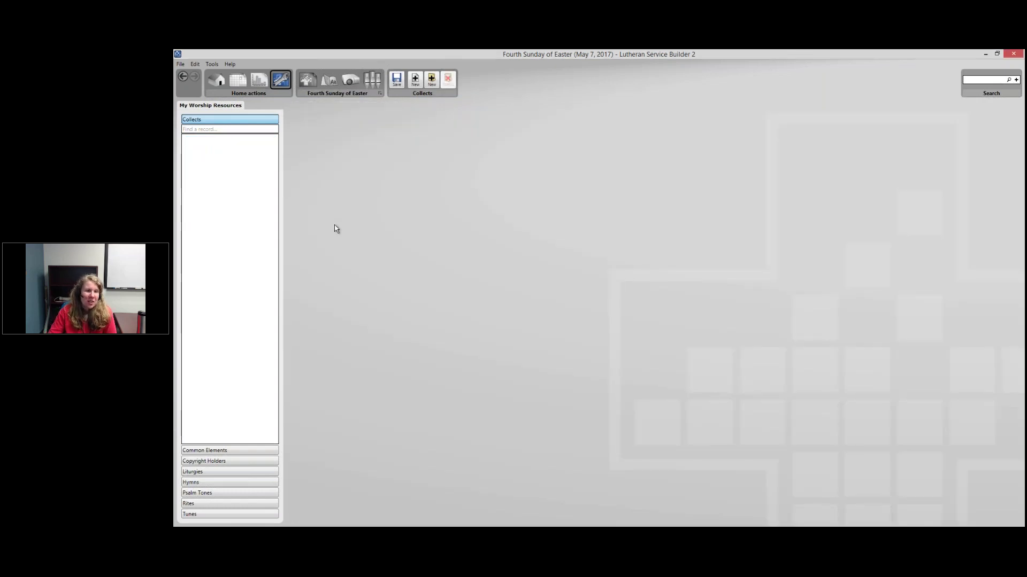
{"action": "left_click", "coordinate": [219, 452]}
{"action": "left_click", "coordinate": [217, 462]}
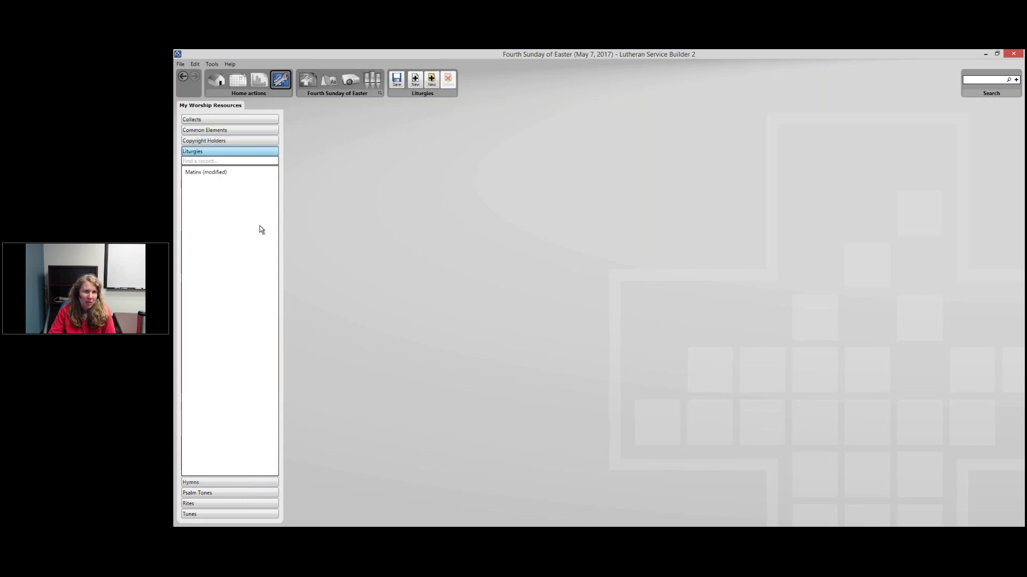
{"action": "left_click", "coordinate": [242, 122]}
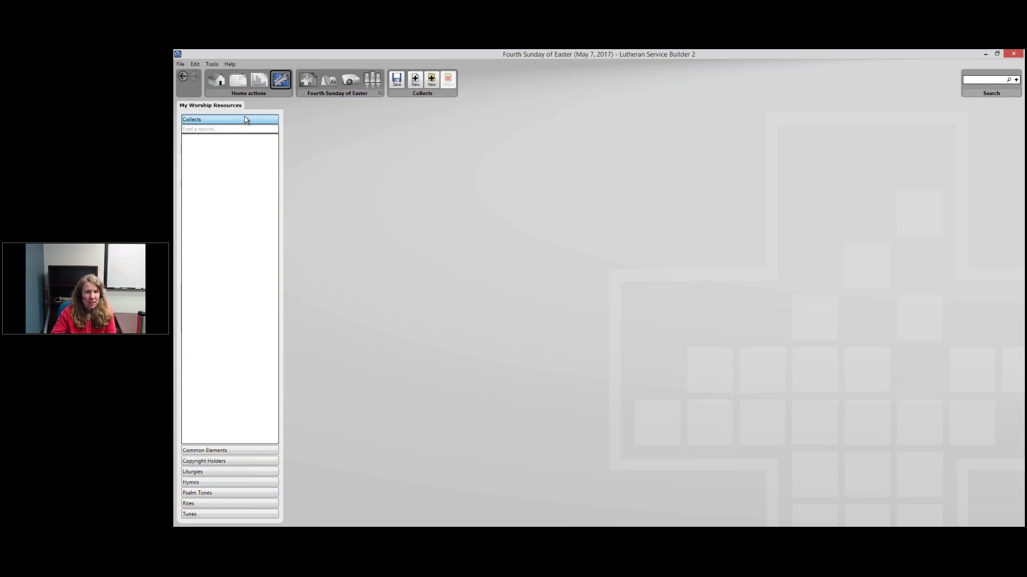
Step: Create a new collect and name it "Prayer for MO Flooding Victims"
{"action": "left_click", "coordinate": [415, 81]}
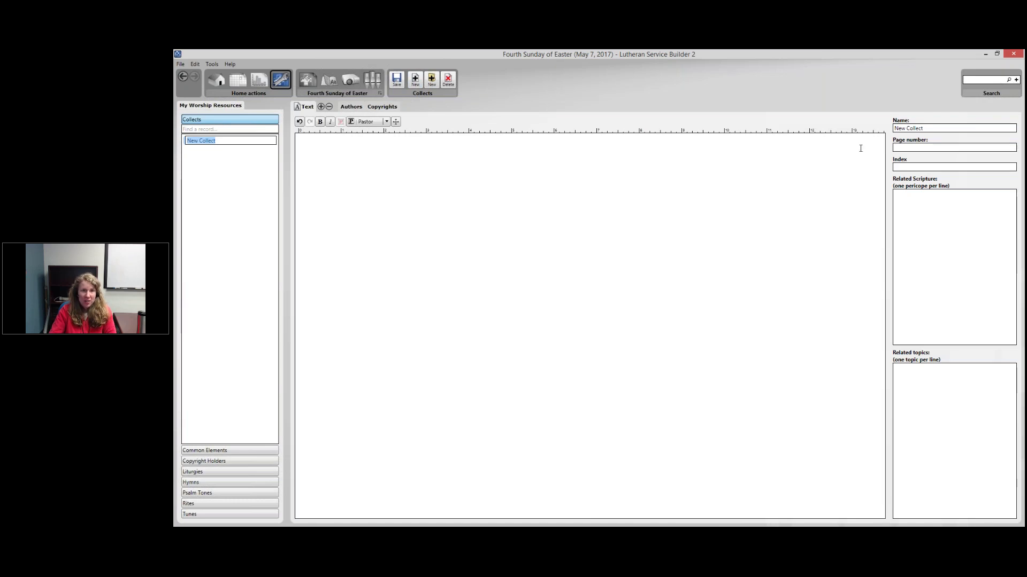
{"action": "double_click", "coordinate": [212, 141]}
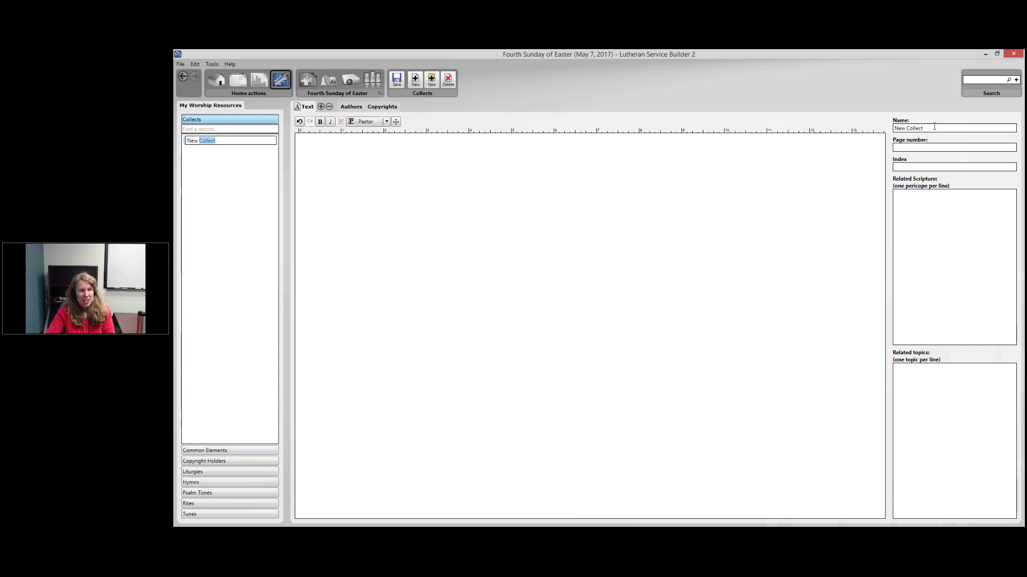
{"action": "key", "text": "ctrl+a"}
{"action": "type", "text": "Prayer for MO "}
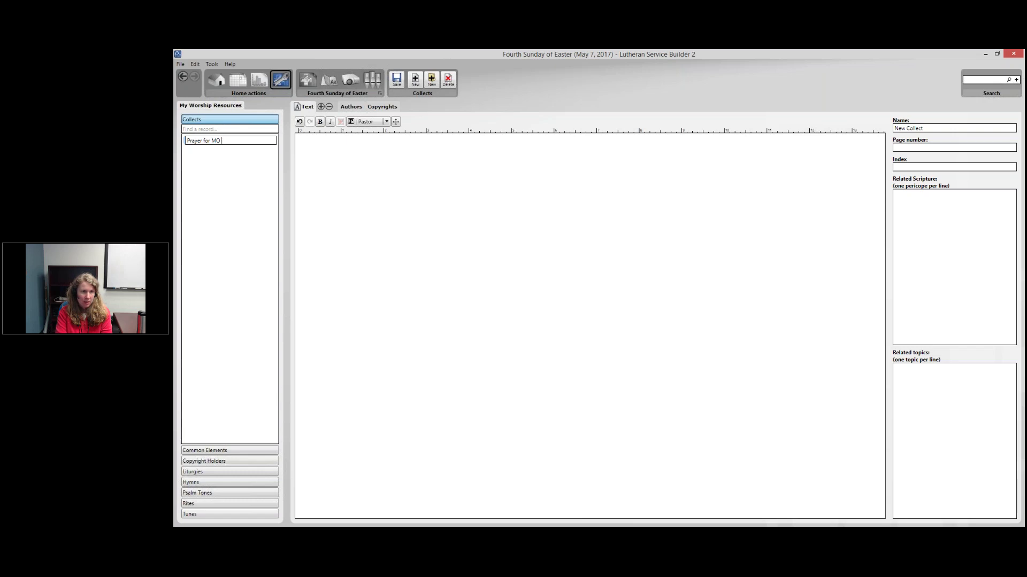
{"action": "type", "text": "Flooding Victims"}
{"action": "key", "text": "ctrl+a"}
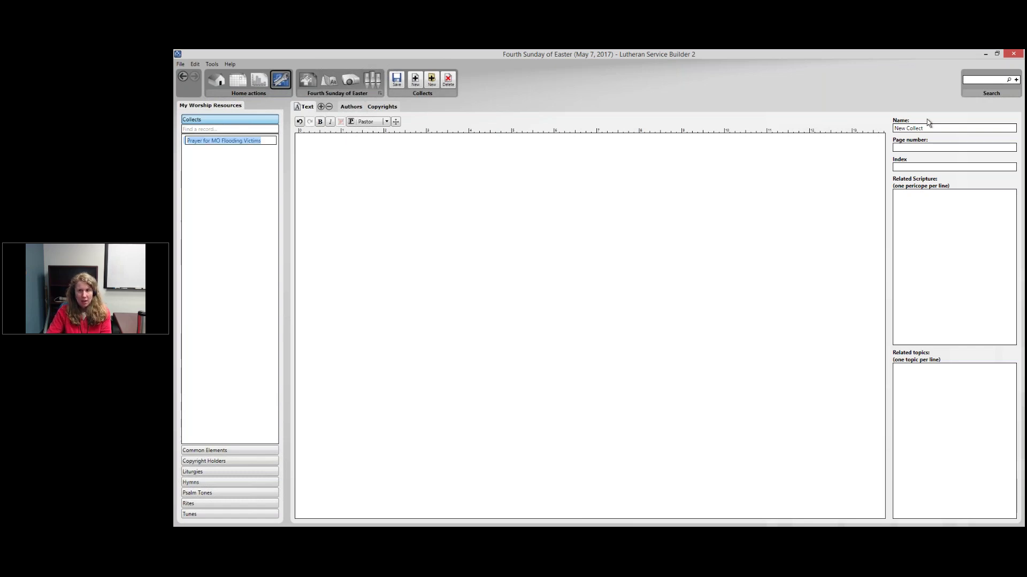
{"action": "left_click", "coordinate": [709, 182]}
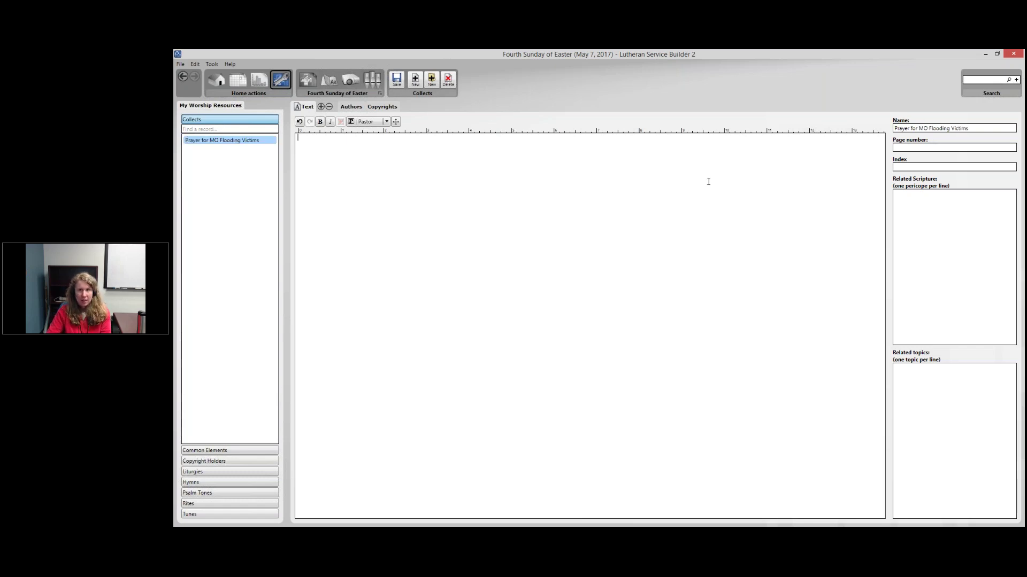
Step: Shorten the collect's name to "Prayer for MO Flooding"
{"action": "double_click", "coordinate": [947, 129]}
{"action": "left_click", "coordinate": [949, 128]}
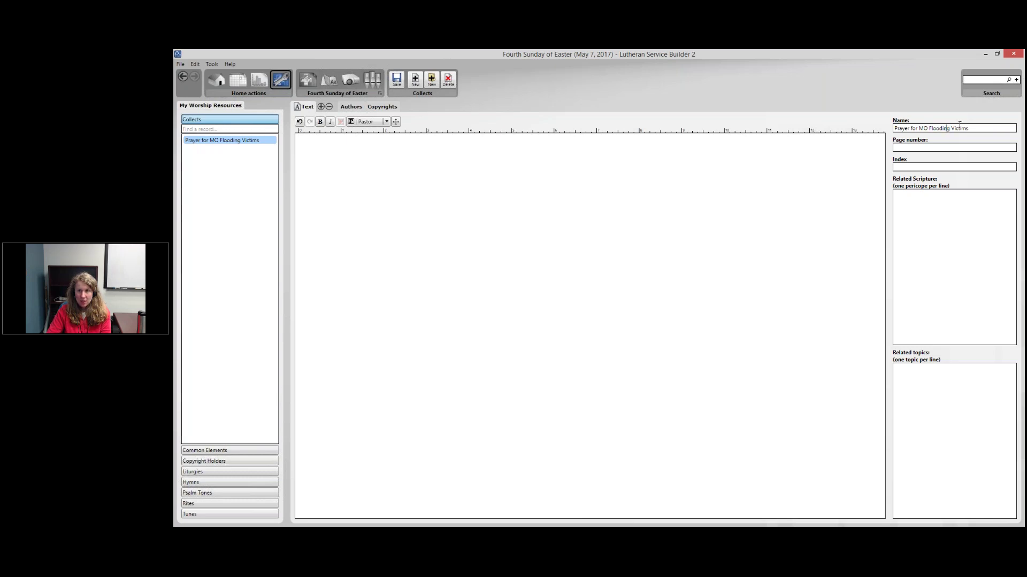
{"action": "double_click", "coordinate": [951, 128]}
{"action": "key", "text": "BackSpace"}
{"action": "left_click", "coordinate": [680, 274]}
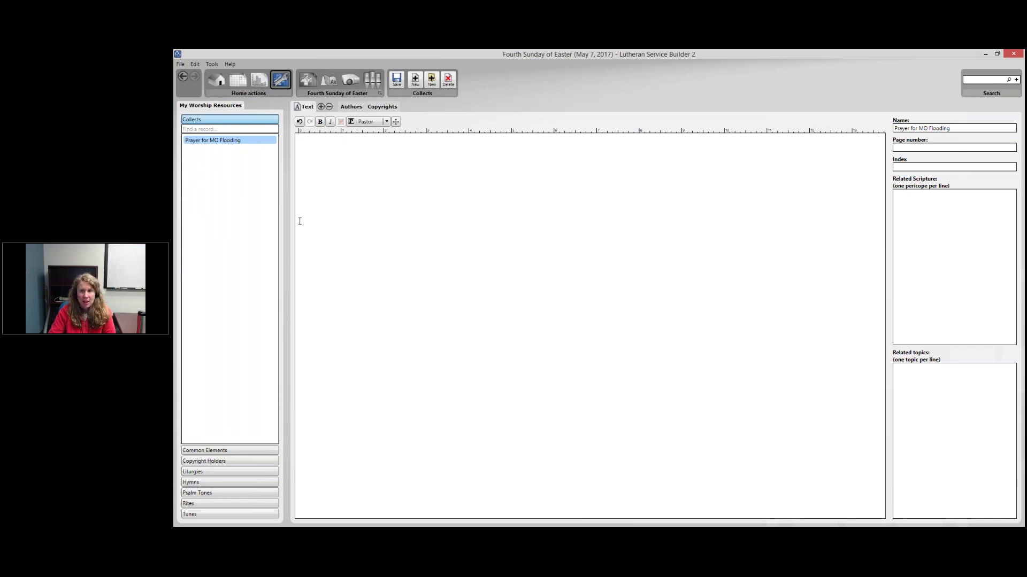
Step: Enter Flooding and Natural Disasters as the collect's related topics, one per line
{"action": "left_click", "coordinate": [910, 149]}
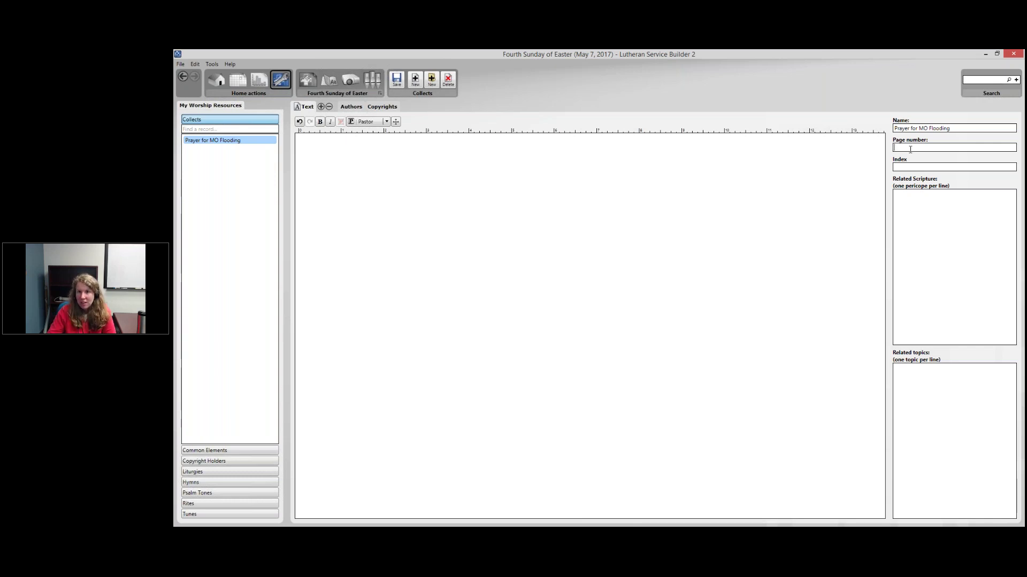
{"action": "left_click", "coordinate": [908, 169]}
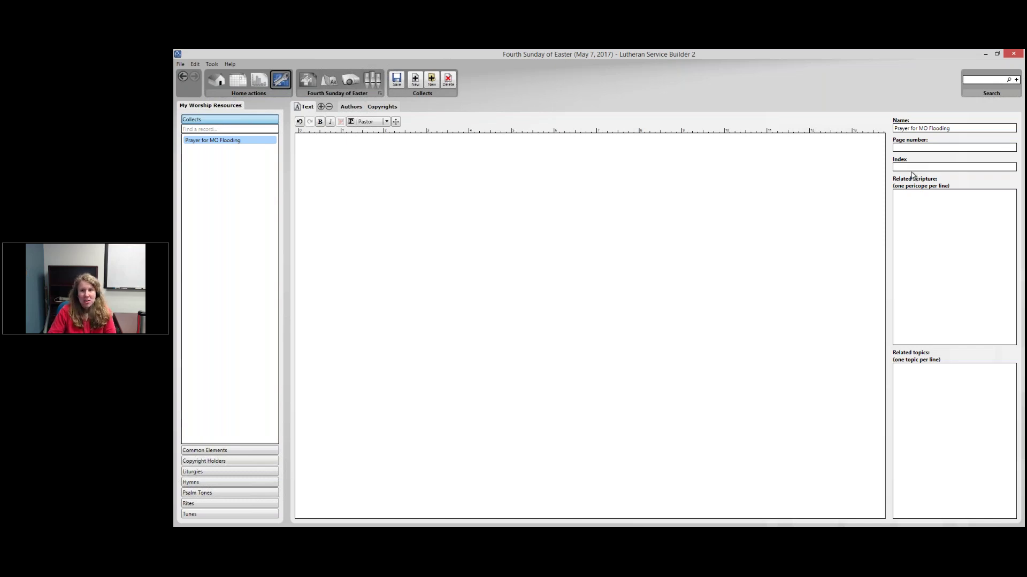
{"action": "left_click", "coordinate": [915, 206]}
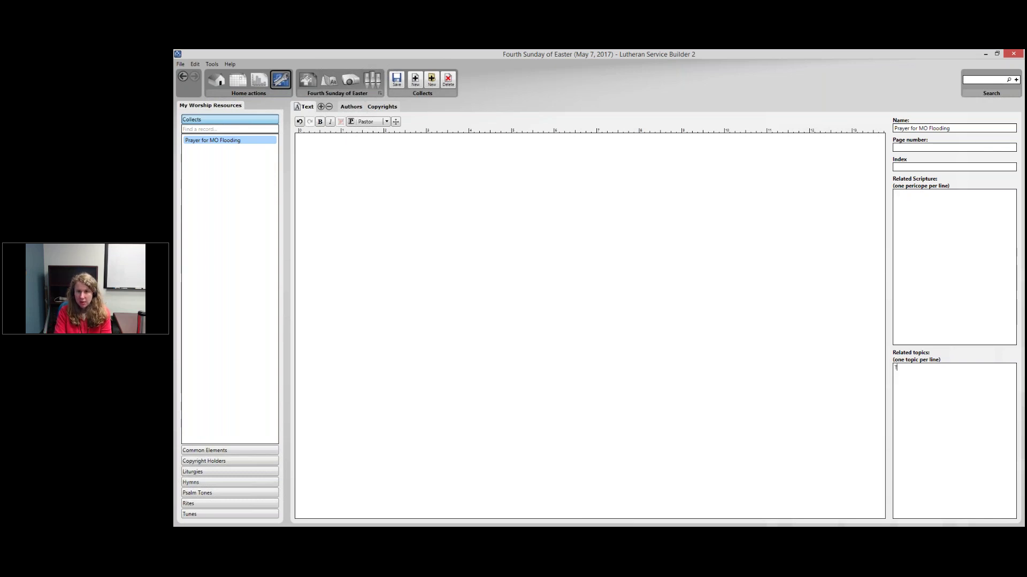
{"action": "left_click", "coordinate": [895, 368]}
{"action": "type", "text": "Flooding"}
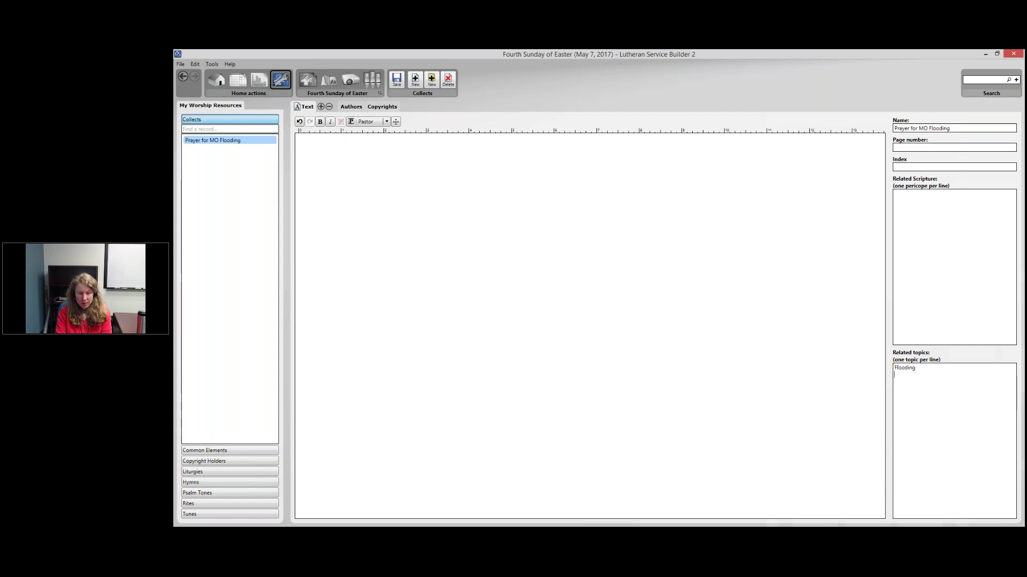
{"action": "key", "text": "Return"}
{"action": "type", "text": "Natu"}
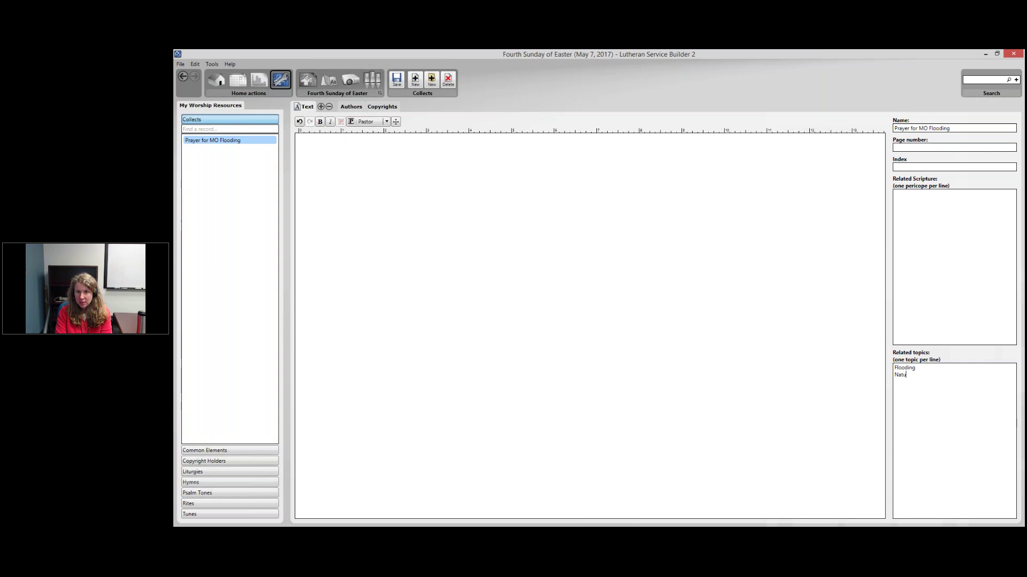
{"action": "type", "text": "ral Disasters"}
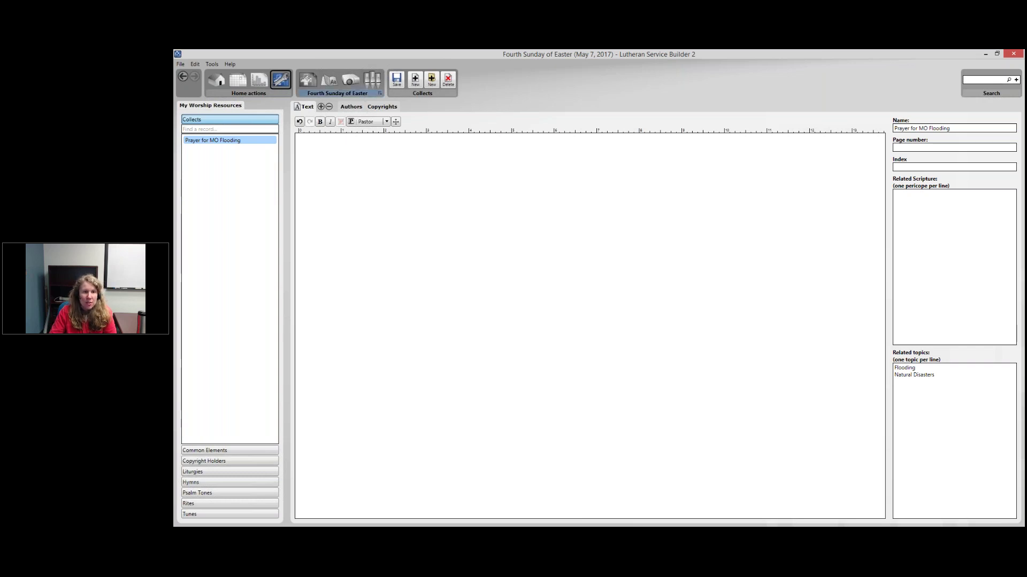
Step: Add an author entry for the collect's text and a copyright entry marked as Public Domain
{"action": "left_click", "coordinate": [352, 107]}
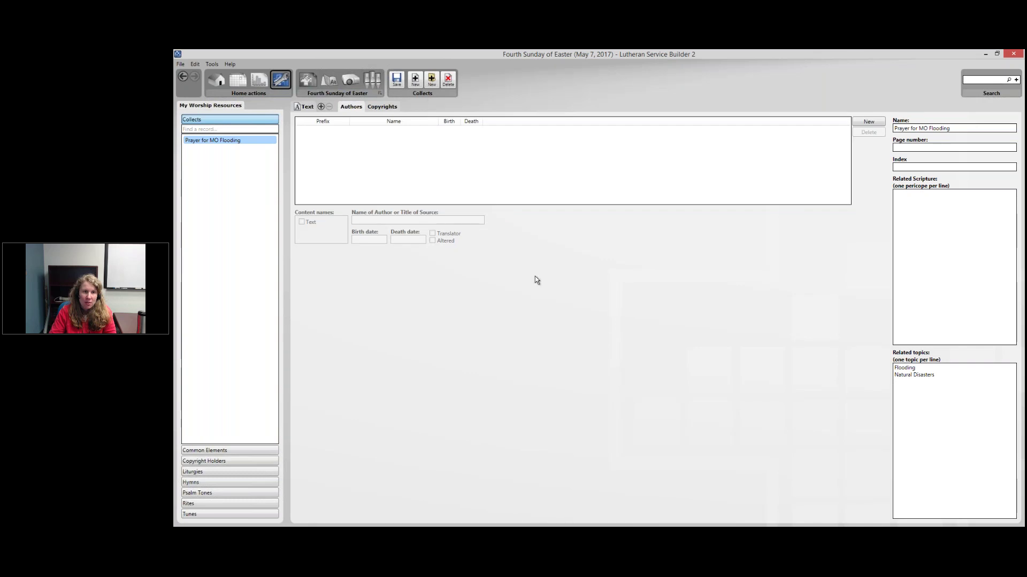
{"action": "left_click", "coordinate": [869, 122]}
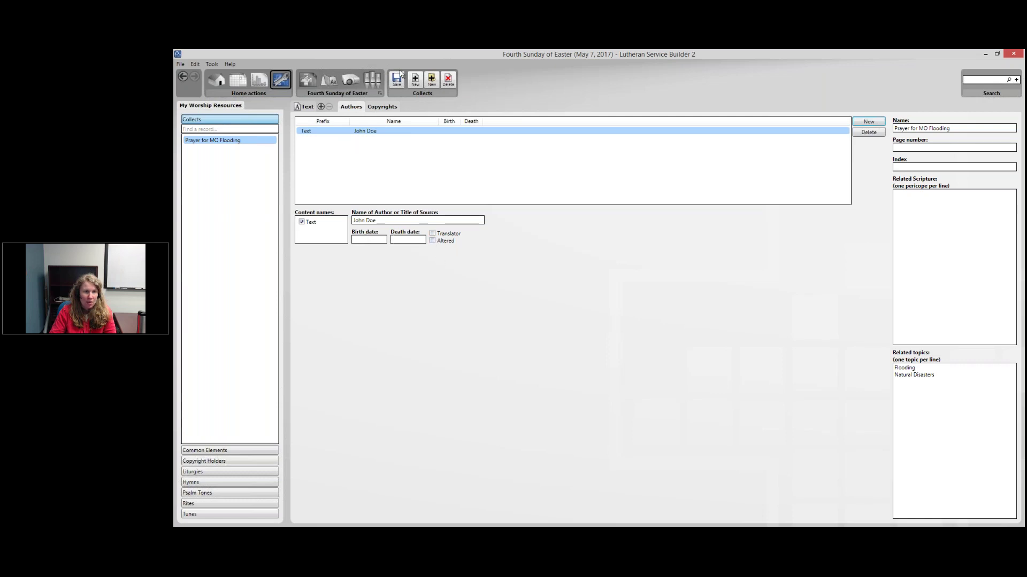
{"action": "left_click", "coordinate": [380, 108]}
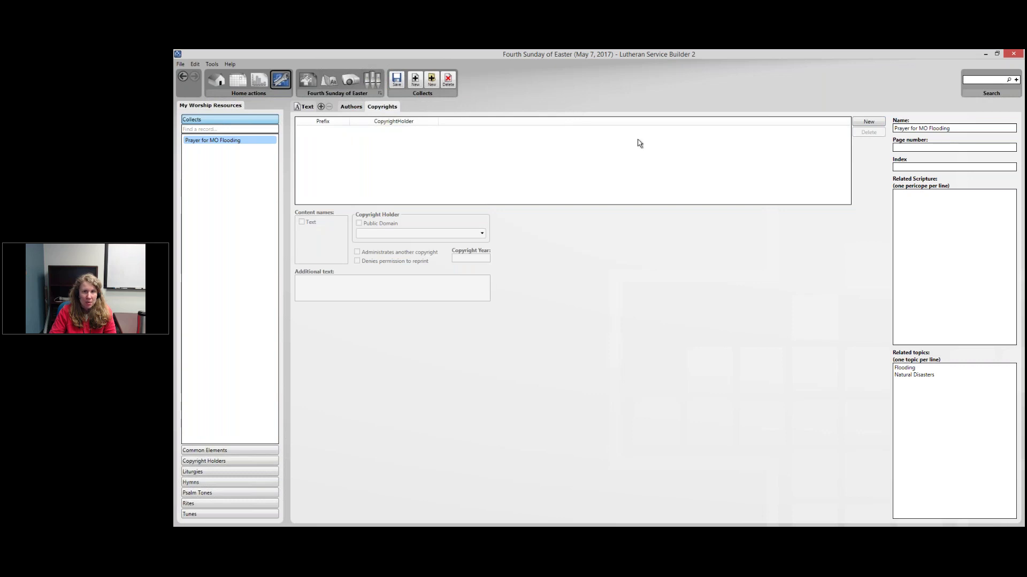
{"action": "left_click", "coordinate": [867, 122]}
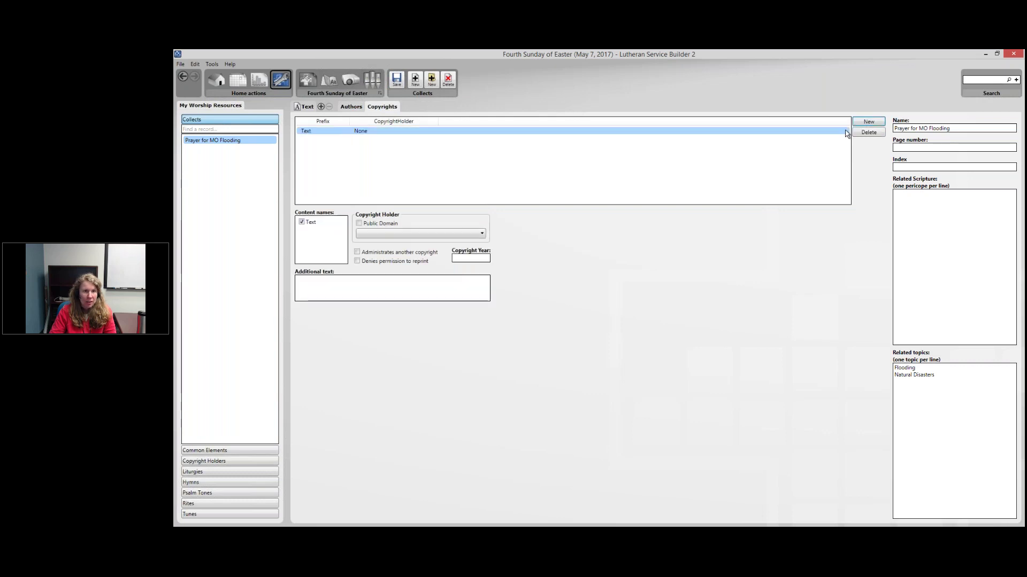
{"action": "left_click", "coordinate": [377, 228]}
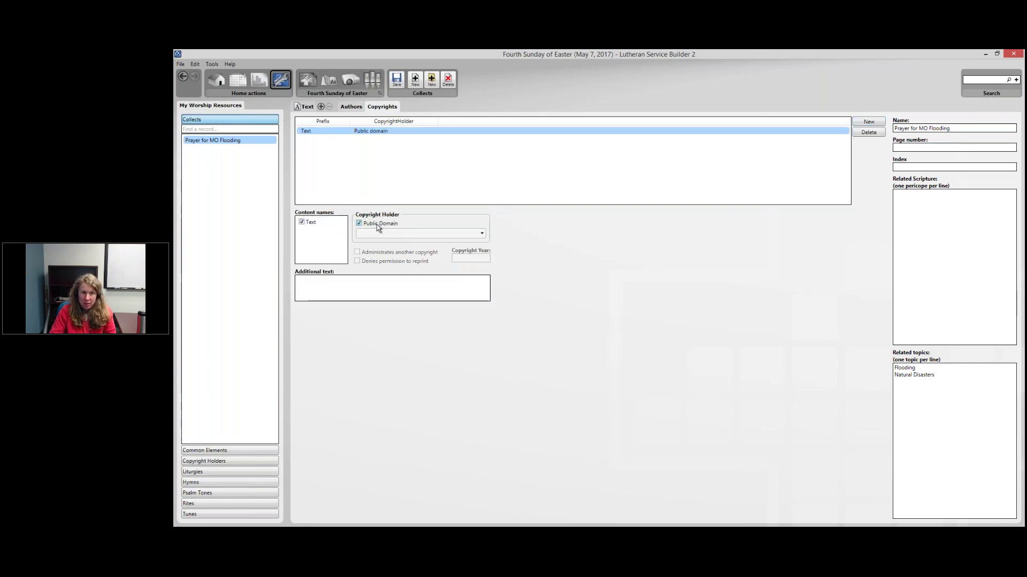
{"action": "left_click", "coordinate": [378, 227]}
{"action": "left_click", "coordinate": [379, 234]}
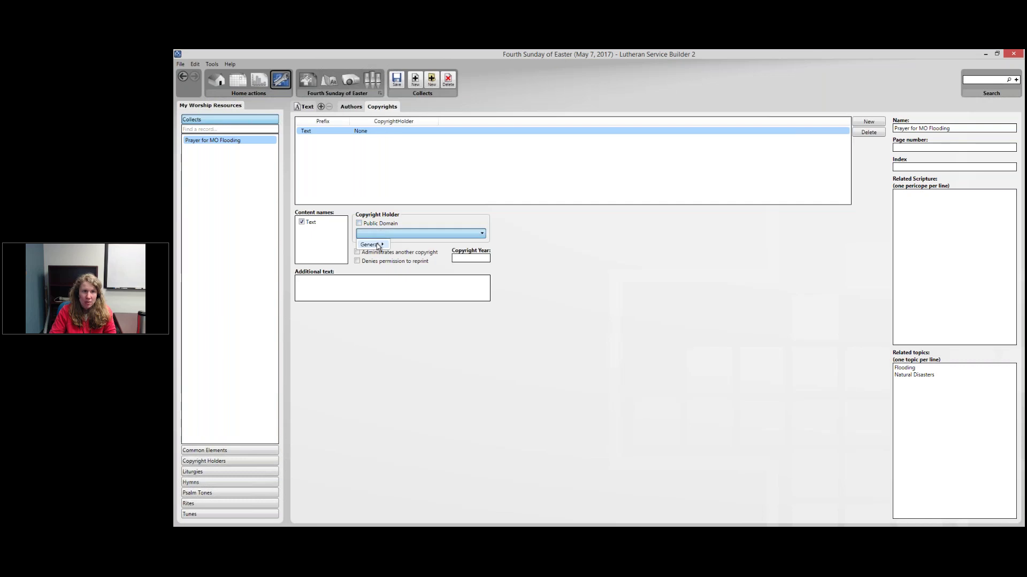
{"action": "mouse_move", "coordinate": [378, 245]}
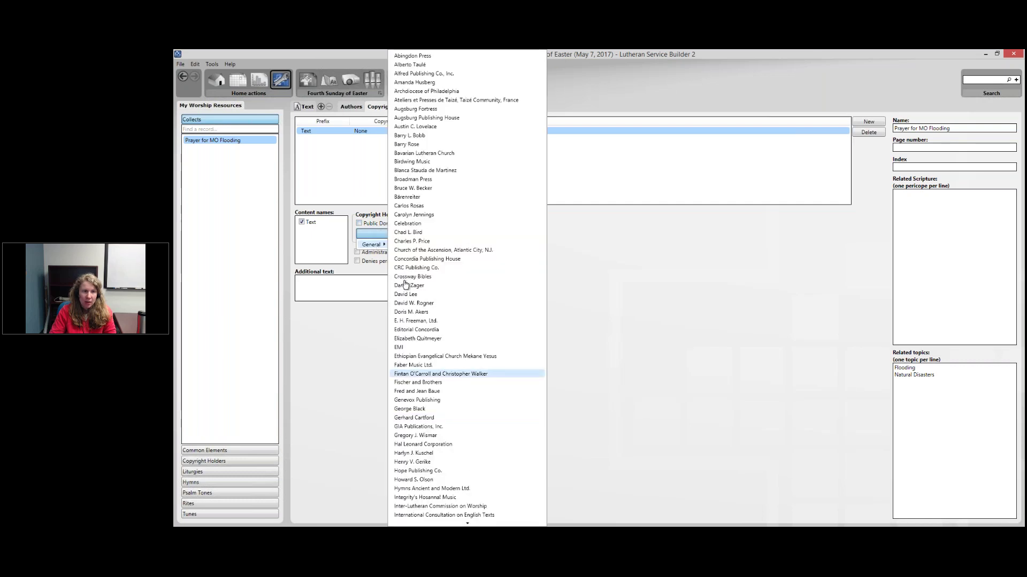
{"action": "left_click", "coordinate": [366, 227]}
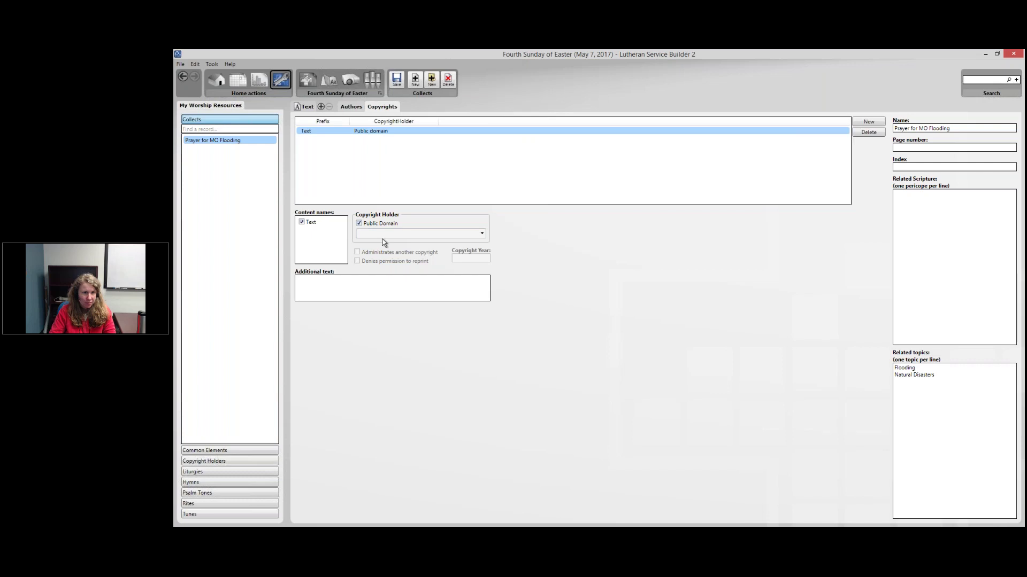
{"action": "left_click", "coordinate": [351, 295]}
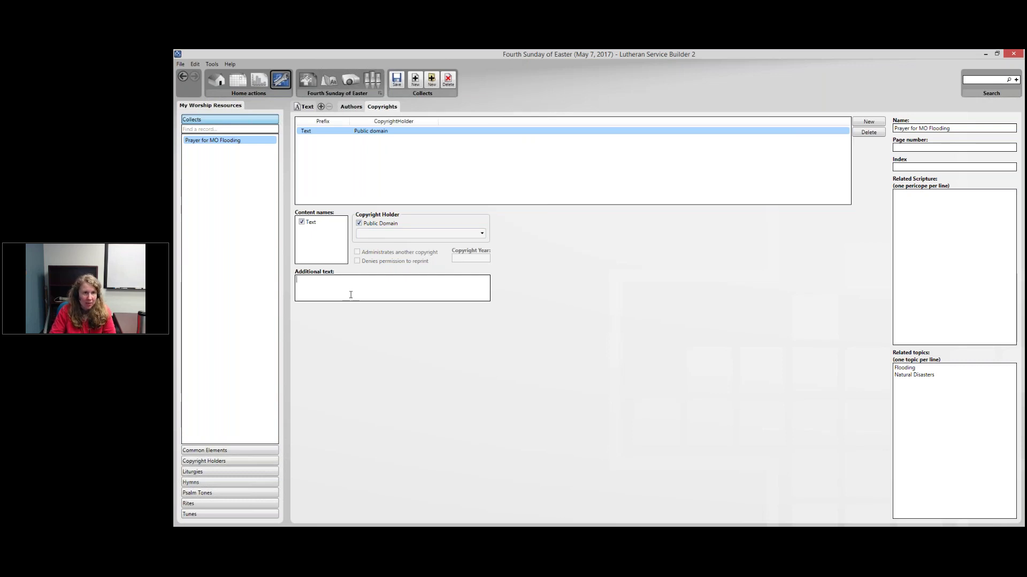
{"action": "left_click", "coordinate": [351, 106]}
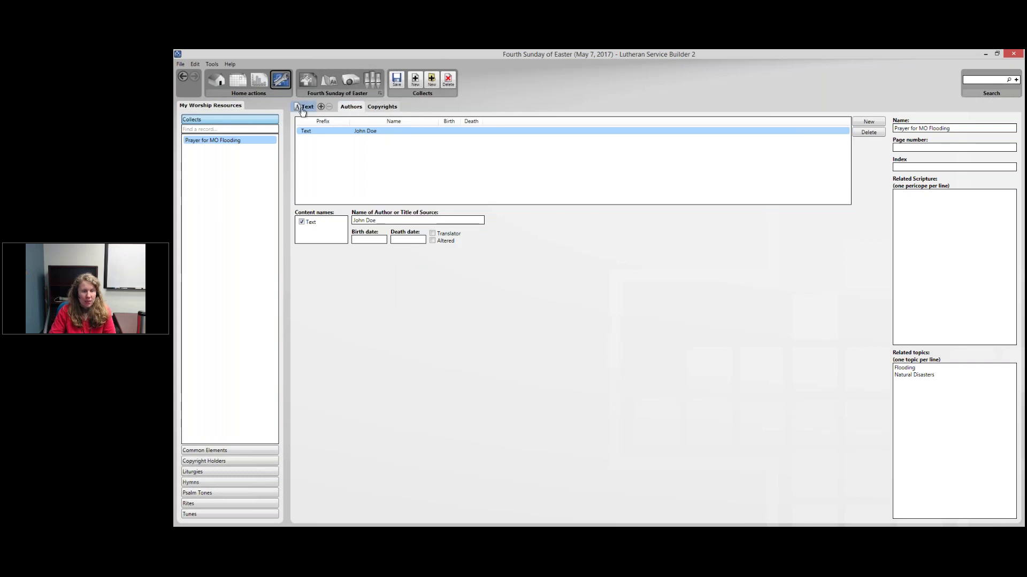
Step: Insert the prayer into the collect's text, from the heading "Floods" and "Merciful Lord, look with kindness and mercy" through "our Lord. Amen."
{"action": "left_click", "coordinate": [304, 107]}
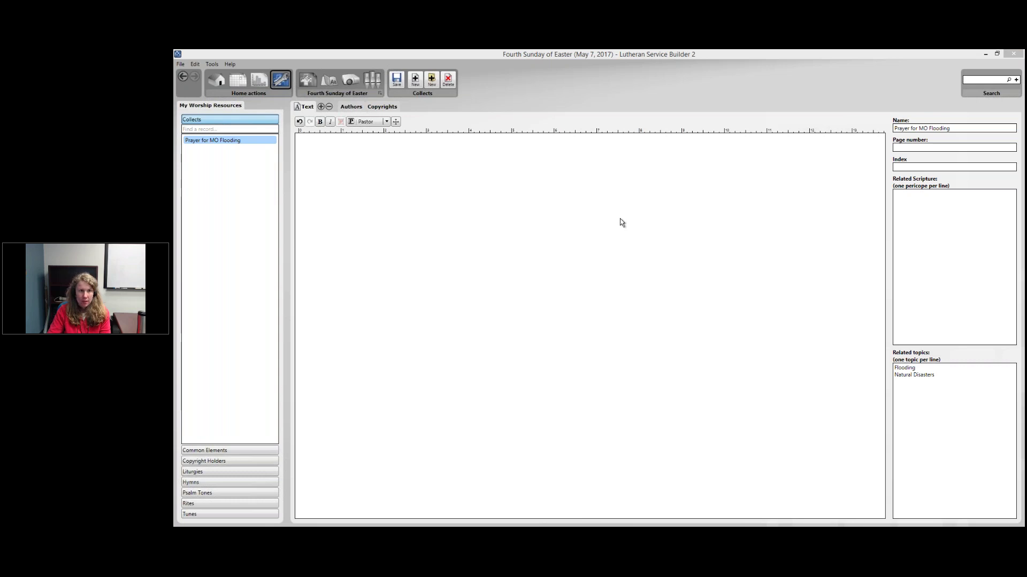
{"action": "left_click", "coordinate": [451, 180]}
{"action": "type", "text": "Floods Merciful Lord, look with kindness and mercy on all those who suffer from the flooding in Missouri. In Your mercy and according to Your will, supply their physical needs, give them hope and comfort in the midst of their distress, and grant them faith in the One who suffered for us, Jesus Christ. Guide, equip and strengthen all who work to bring healing and relief. Swiftly restore order and peace. Use this time and these events to humble us before You, to lead us to repent of our sin, and to seek Your mercy and love, which never fails, through Jesus Christ, our Lord. Amen."}
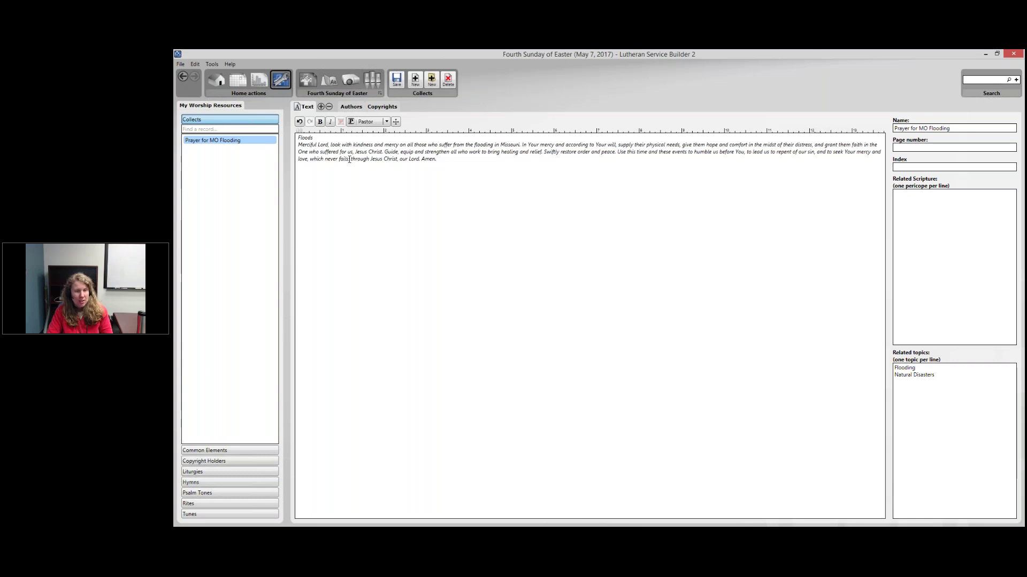
Step: Delete the "Floods" heading line and remove the italics from the whole prayer text
{"action": "key", "text": "shift+Up"}
{"action": "key", "text": "Delete"}
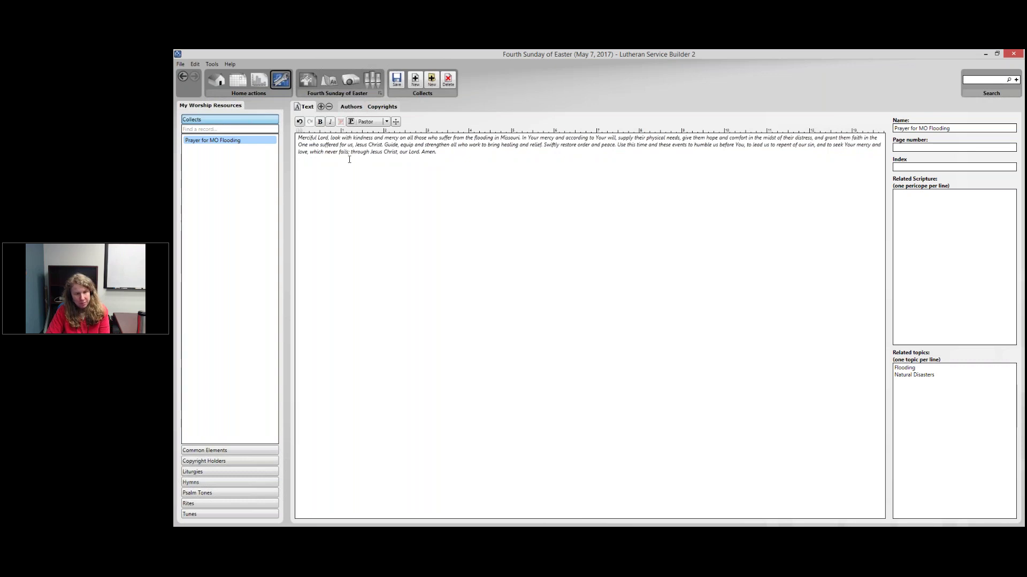
{"action": "key", "text": "ctrl+a"}
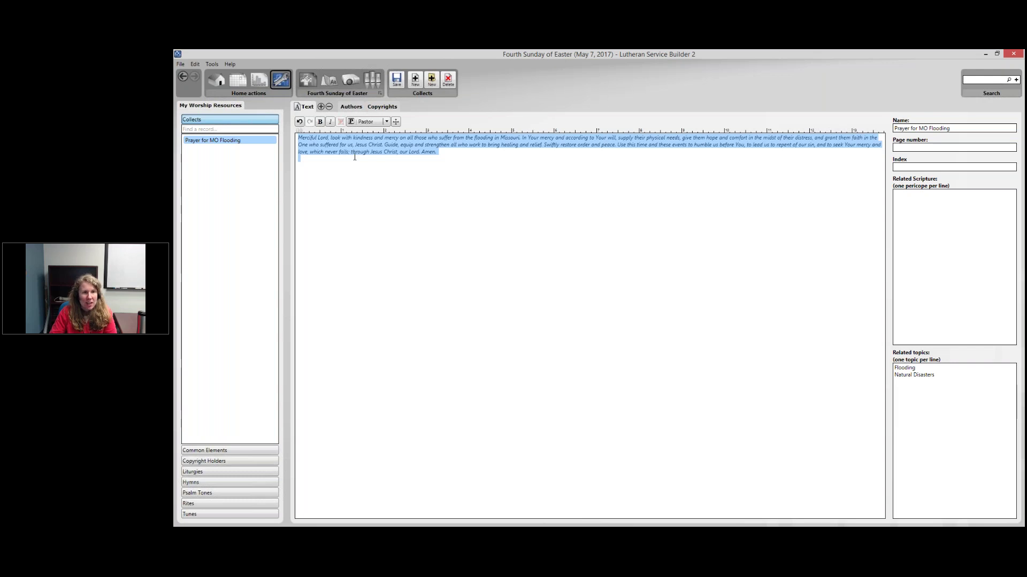
{"action": "left_click", "coordinate": [329, 122]}
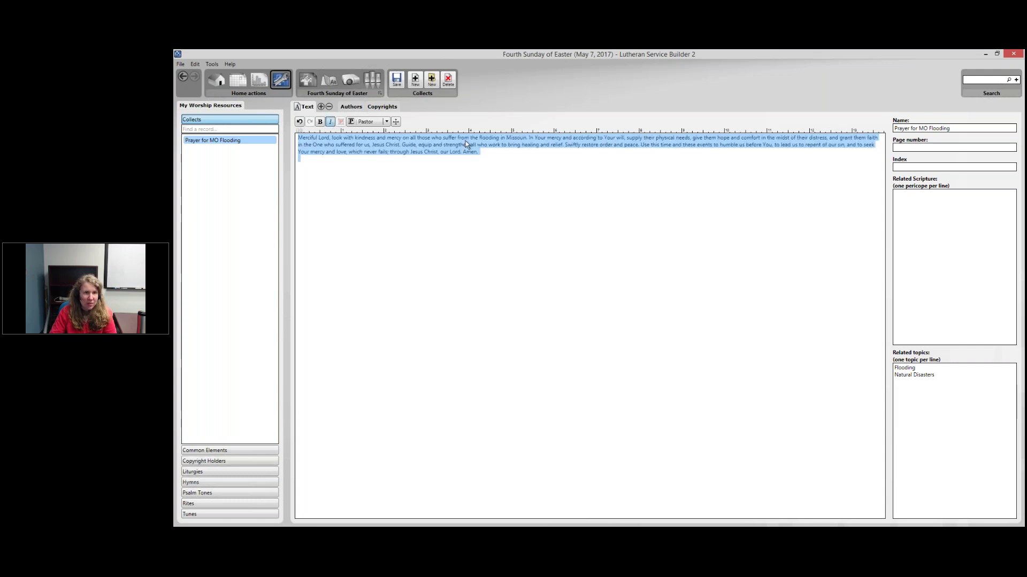
Step: Try out bold and italic formatting on the whole prayer text
{"action": "left_click", "coordinate": [320, 121]}
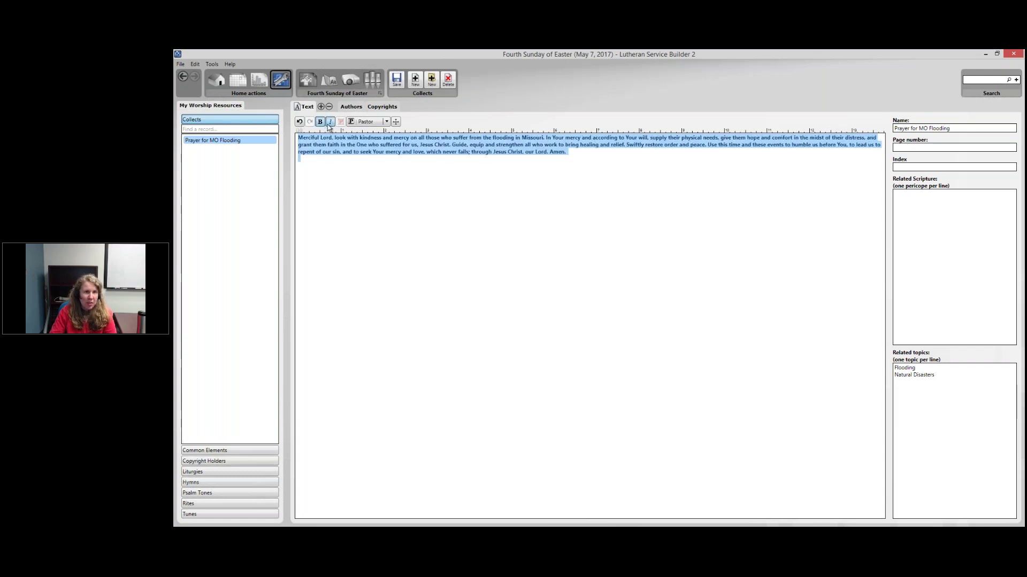
{"action": "left_click", "coordinate": [329, 122]}
{"action": "left_click", "coordinate": [330, 123]}
{"action": "left_click", "coordinate": [330, 123]}
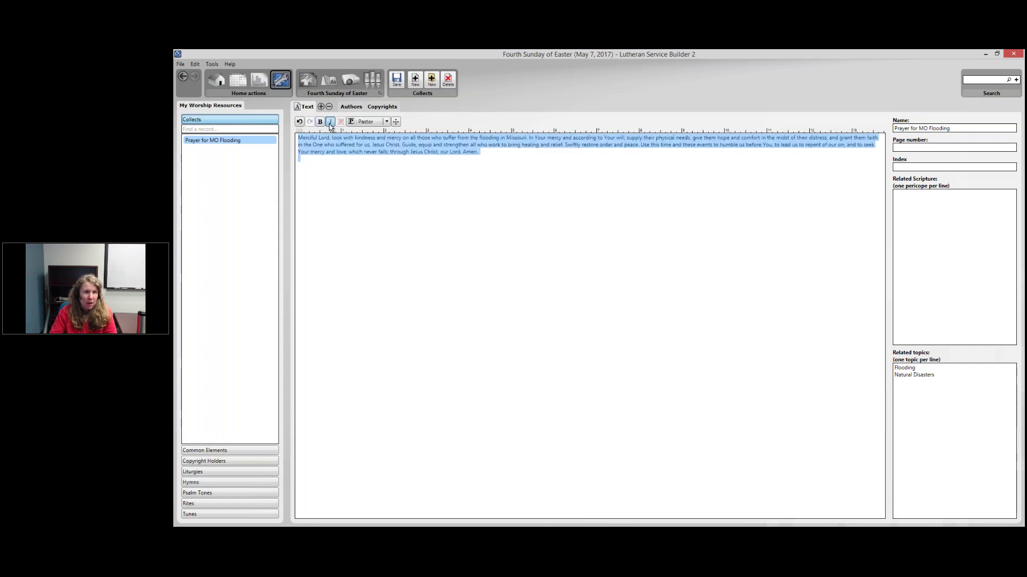
{"action": "left_click", "coordinate": [330, 123]}
{"action": "left_click", "coordinate": [330, 122]}
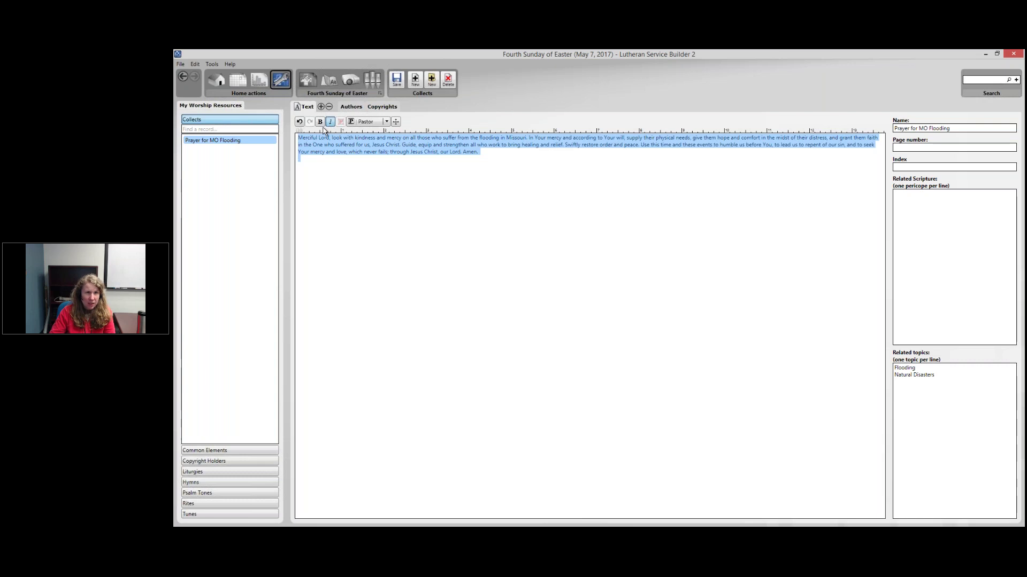
Step: Break the prayer into separate paragraphs with blank lines before "look with kindness", "In Your mercy", "Guide, equip" and "Use this time"
{"action": "left_click", "coordinate": [331, 138]}
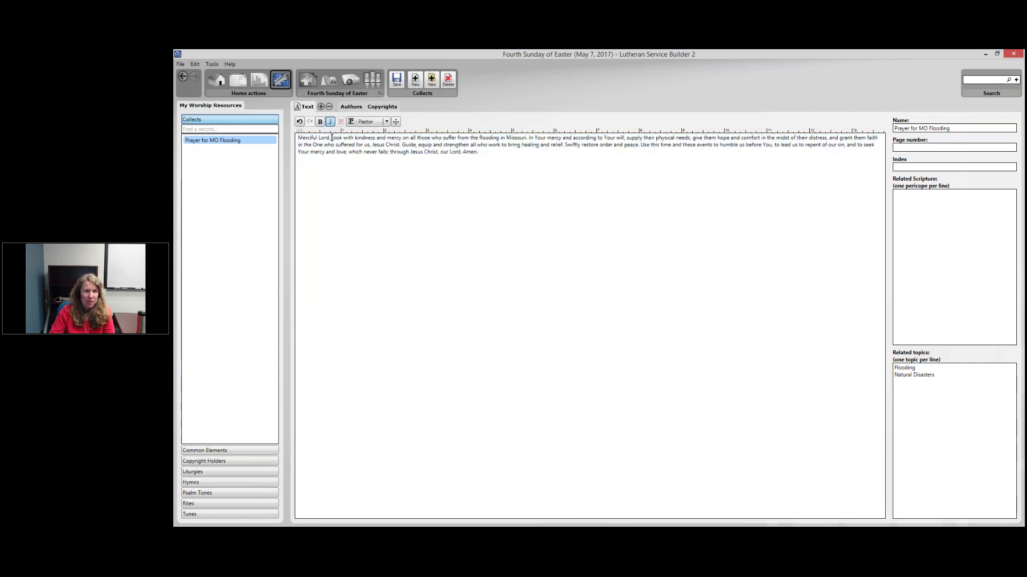
{"action": "key", "text": "Return"}
{"action": "key", "text": "Return"}
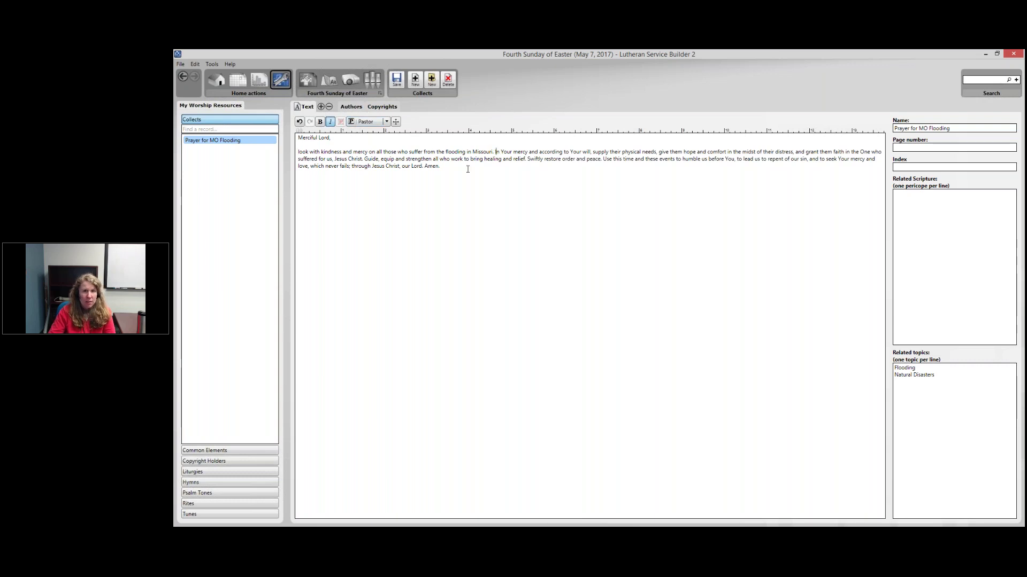
{"action": "key", "text": "Return"}
{"action": "key", "text": "Return"}
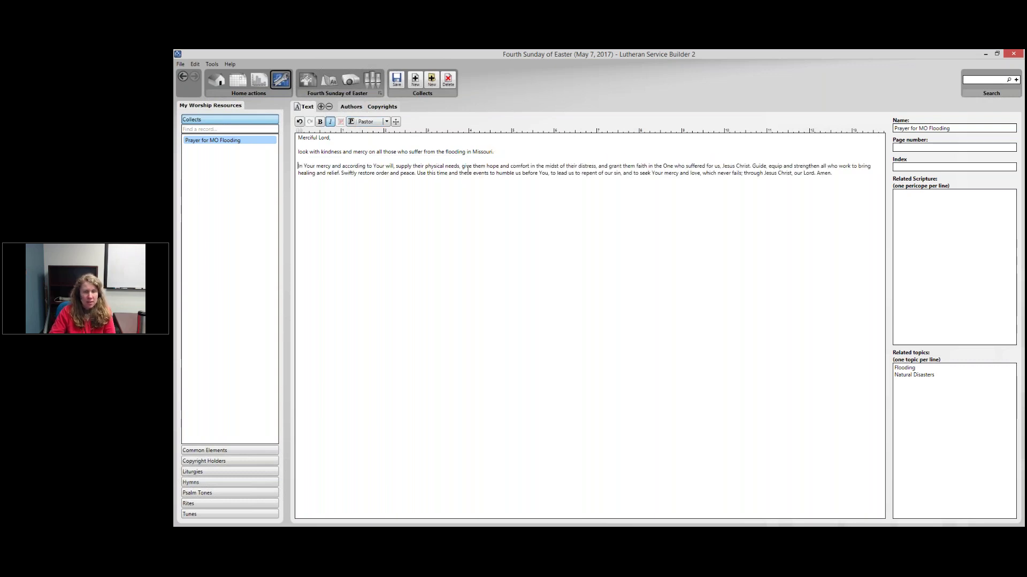
{"action": "key", "text": "Return"}
{"action": "key", "text": "Return"}
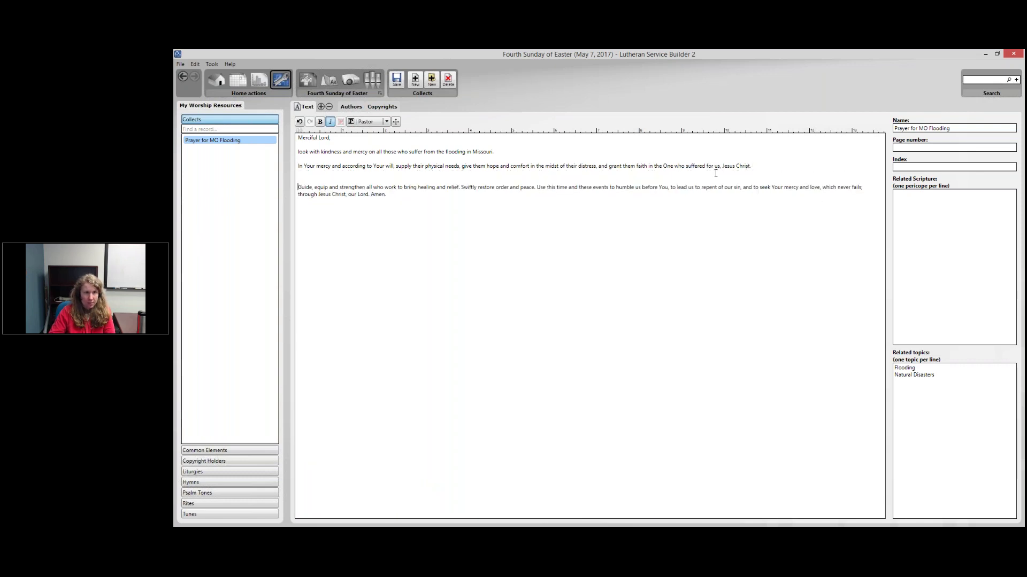
{"action": "key", "text": "BackSpace"}
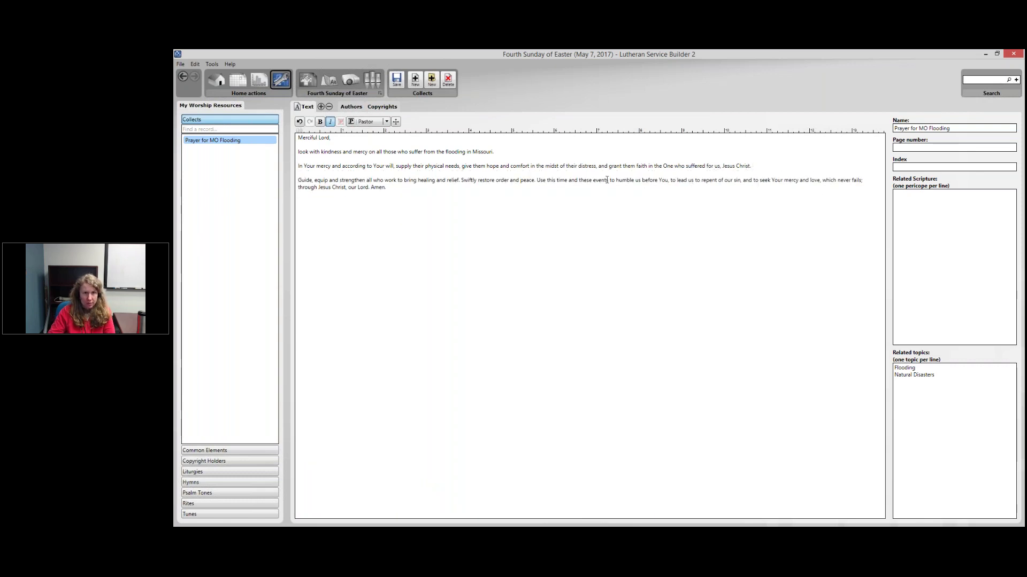
{"action": "key", "text": "Return"}
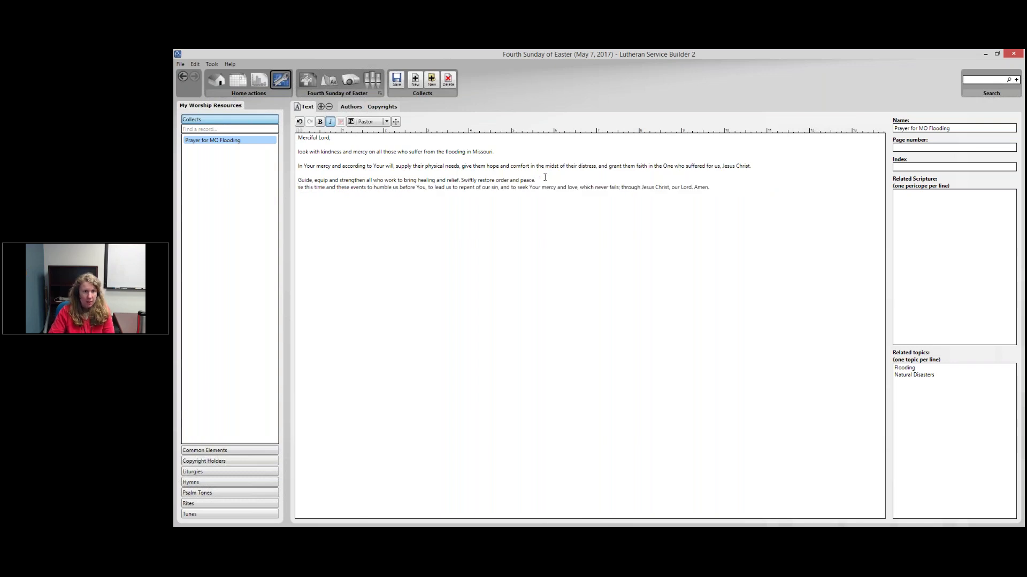
{"action": "type", "text": "U"}
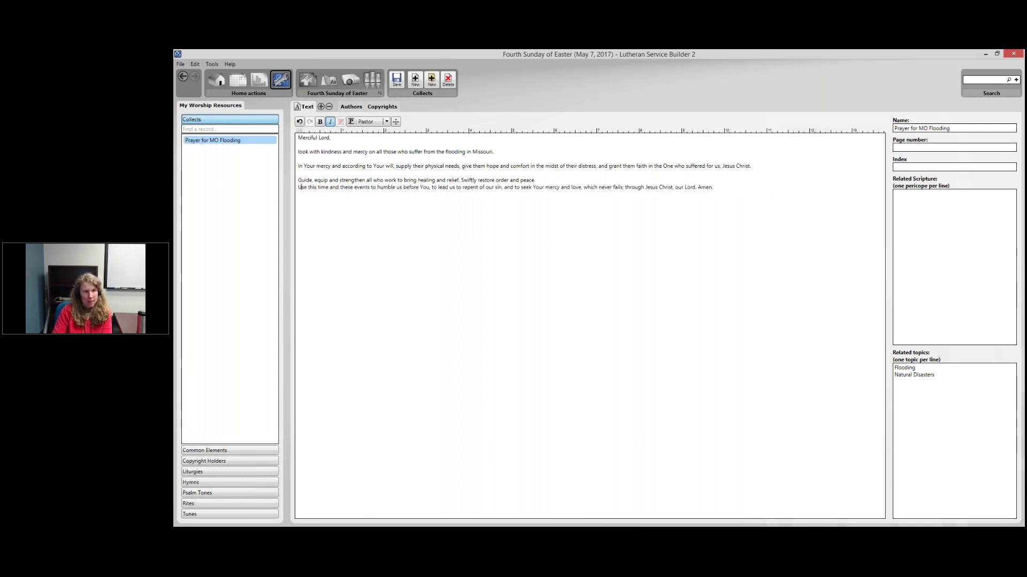
{"action": "key", "text": "Return"}
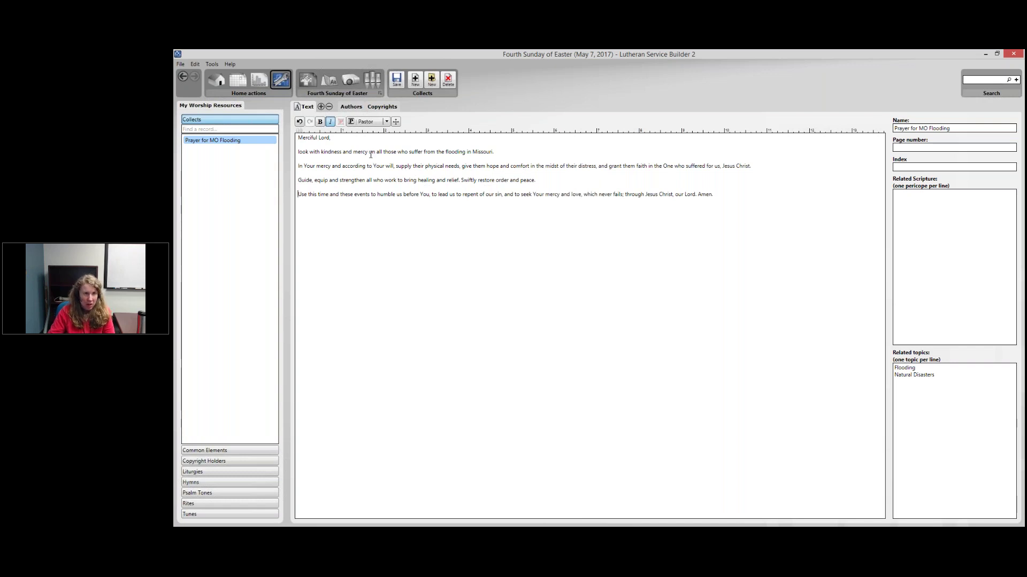
Step: Assign the "Merciful Lord," line to the Pastor and the "look with kindness and mercy" line to the Men
{"action": "left_click_drag", "start_coordinate": [332, 138], "coordinate": [298, 138]}
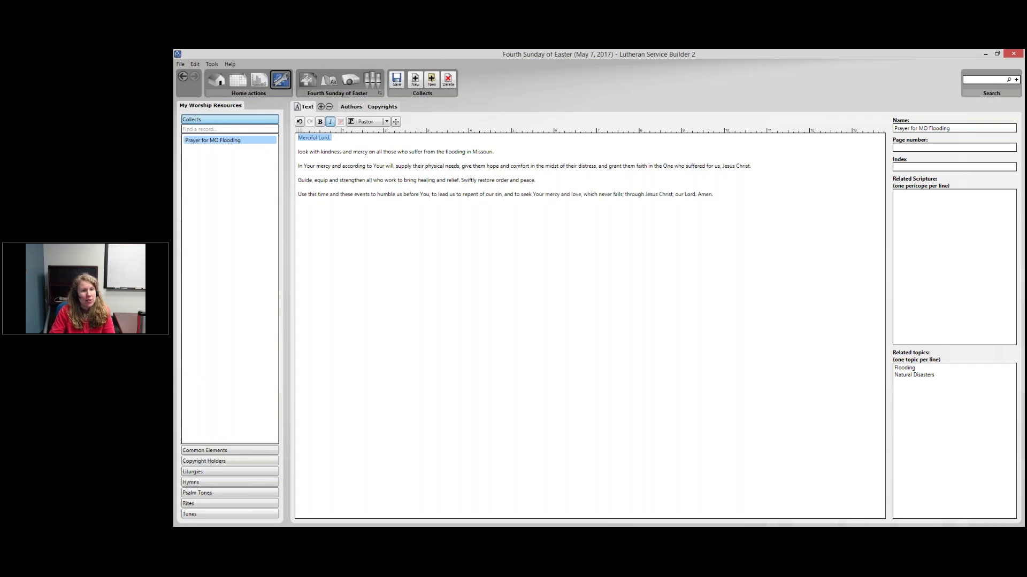
{"action": "left_click", "coordinate": [373, 122]}
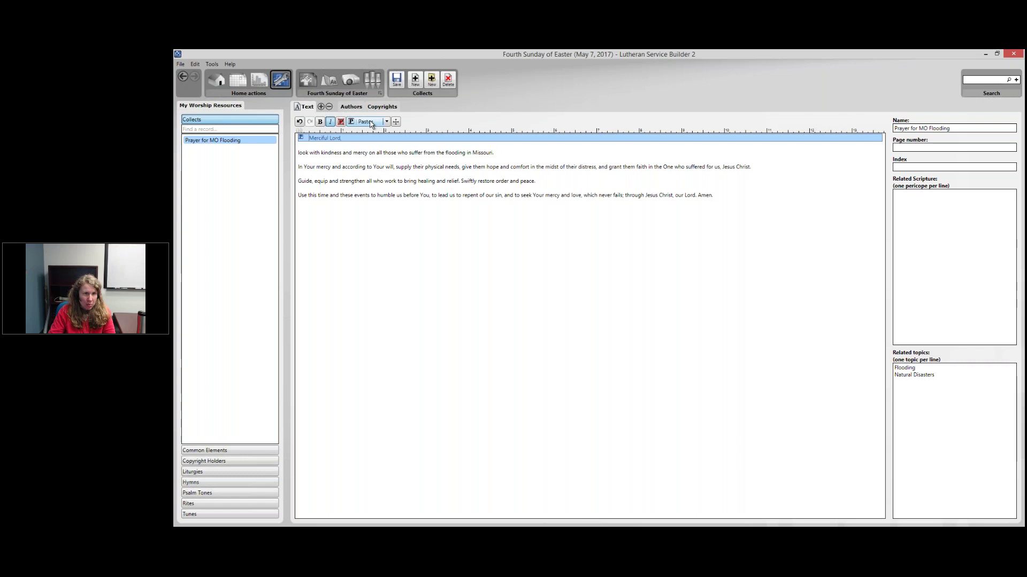
{"action": "left_click", "coordinate": [363, 151]}
{"action": "double_click", "coordinate": [363, 152]}
{"action": "left_click", "coordinate": [363, 151]}
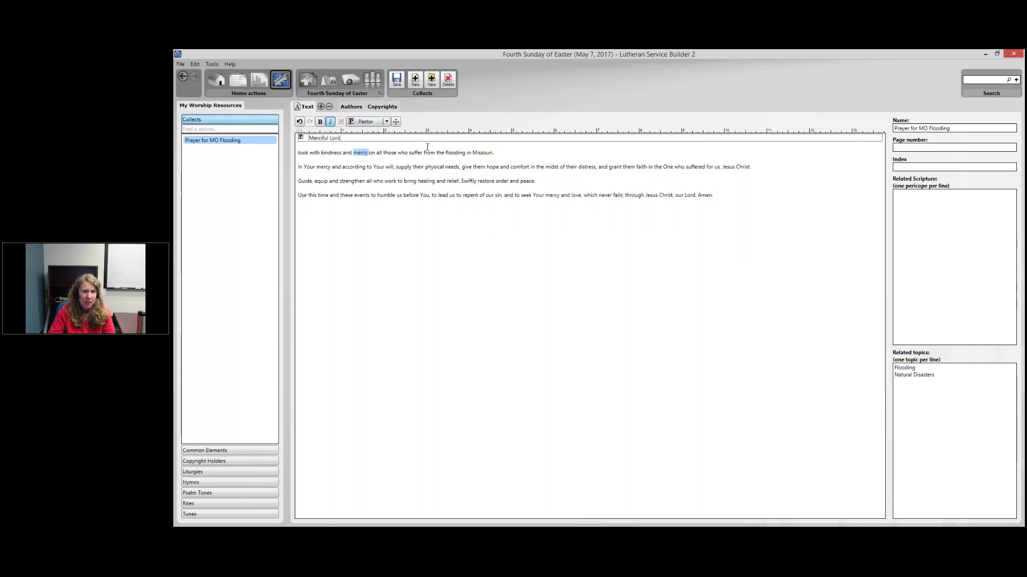
{"action": "left_click_drag", "start_coordinate": [498, 153], "coordinate": [303, 153]}
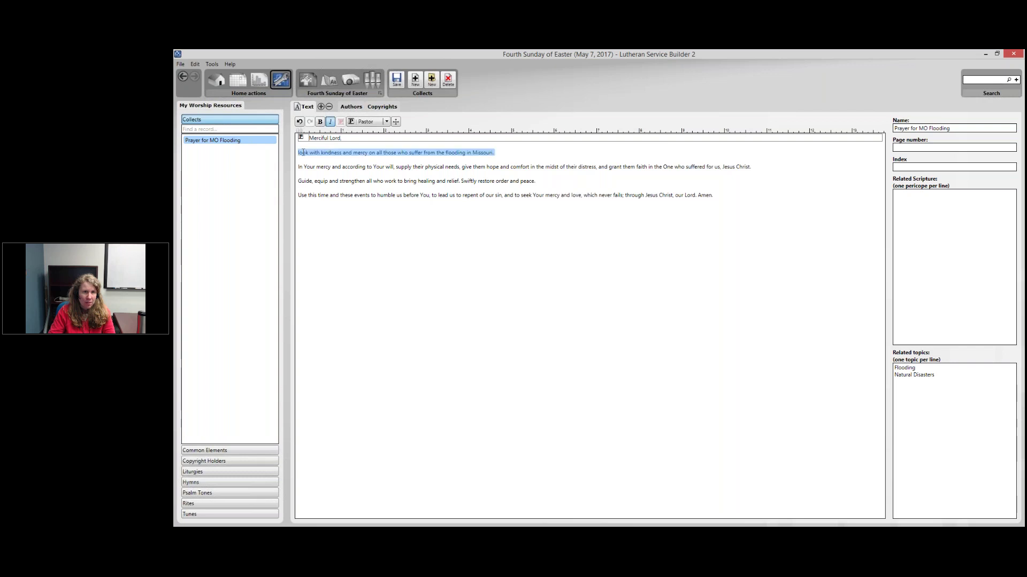
{"action": "left_click", "coordinate": [387, 121]}
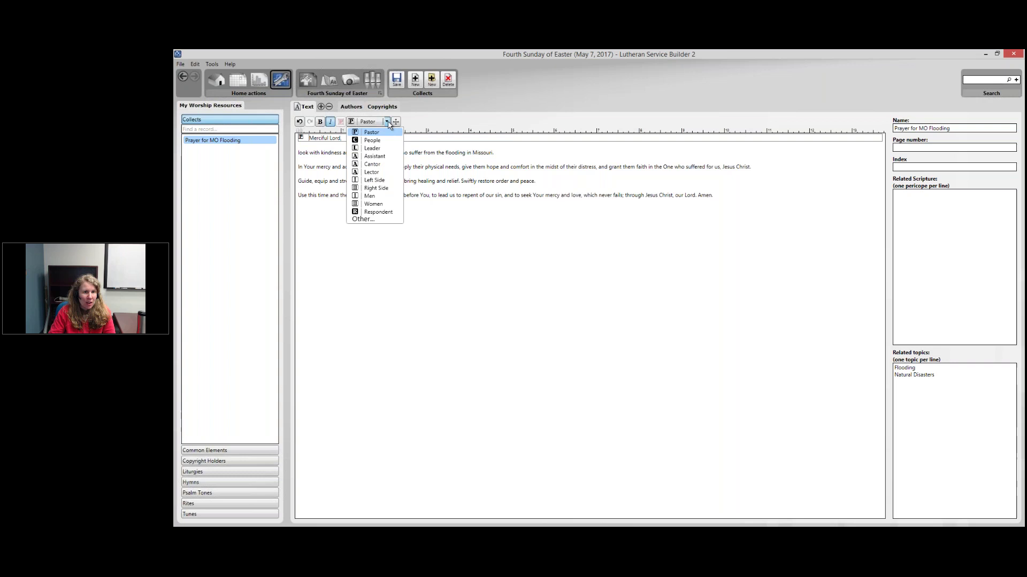
{"action": "left_click", "coordinate": [379, 196]}
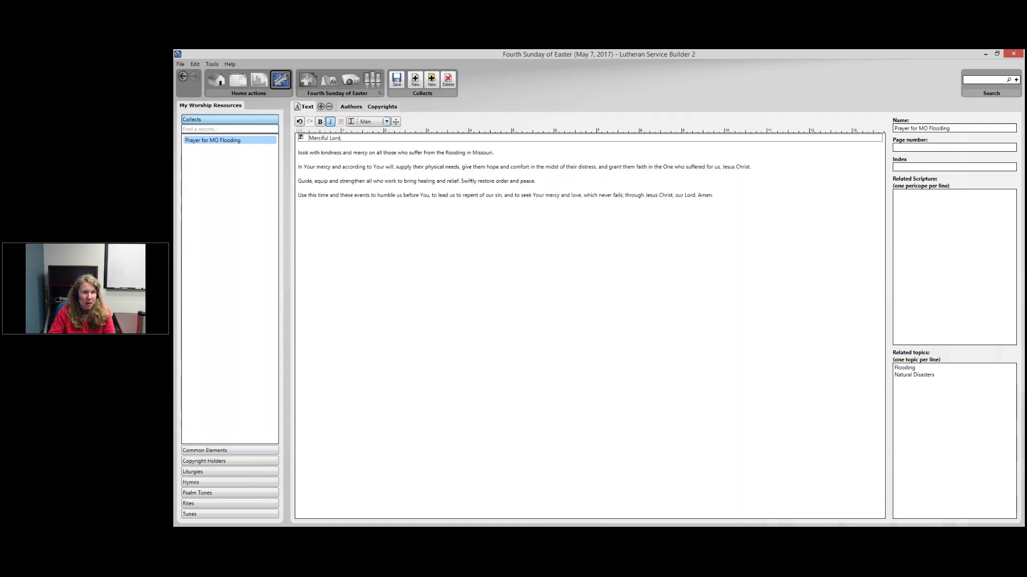
{"action": "left_click", "coordinate": [366, 122]}
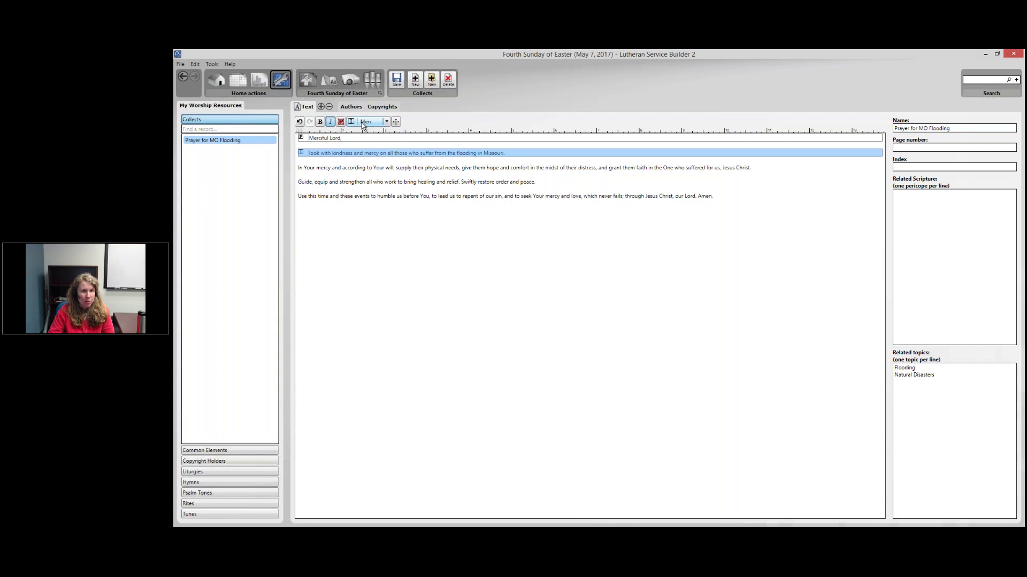
Step: Assign the paragraph beginning "In Your mercy and according to Your will" to the Women
{"action": "left_click_drag", "start_coordinate": [762, 167], "coordinate": [298, 168]}
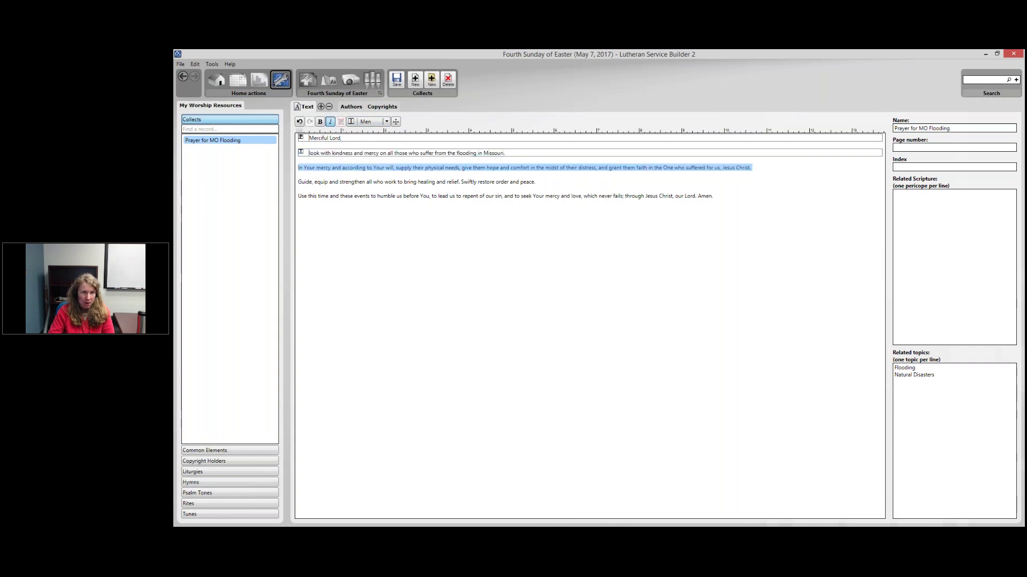
{"action": "left_click", "coordinate": [386, 122]}
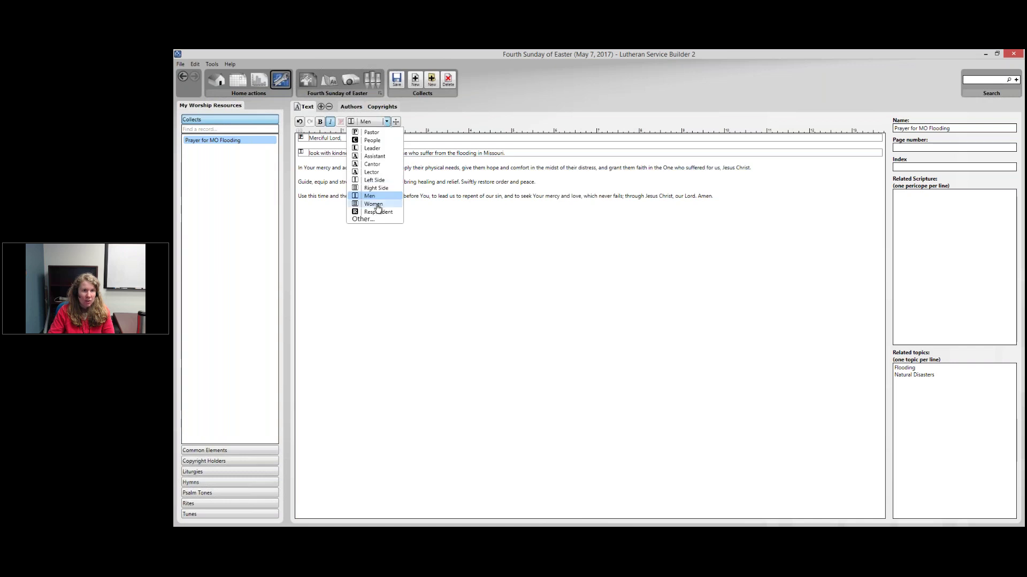
{"action": "left_click", "coordinate": [377, 207]}
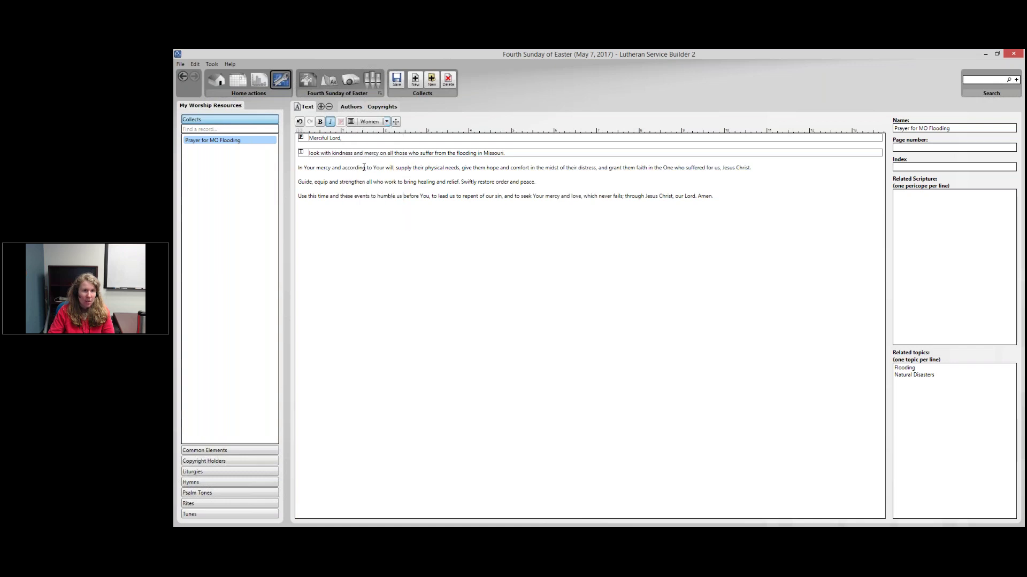
{"action": "left_click", "coordinate": [365, 123]}
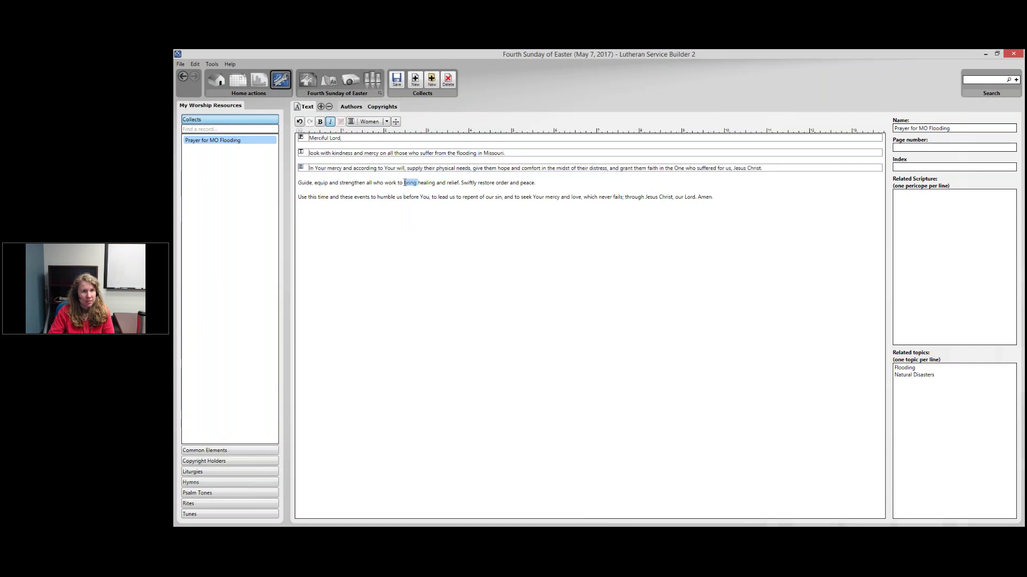
Step: Assign the "Guide, equip and strengthen" paragraph to the People and the closing "Use this time" paragraph to the Pastor
{"action": "left_click_drag", "start_coordinate": [541, 184], "coordinate": [302, 185]}
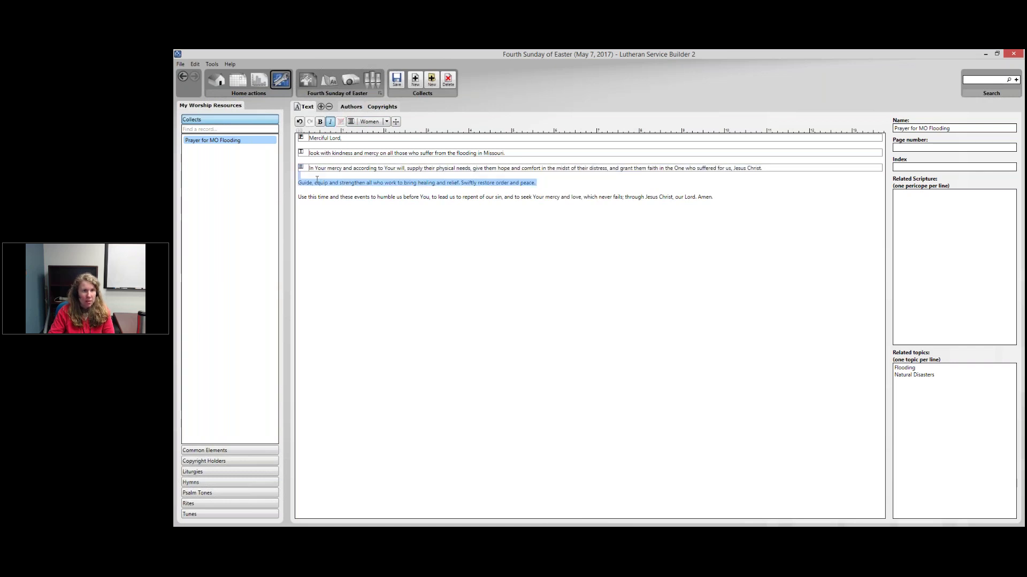
{"action": "left_click", "coordinate": [387, 122]}
{"action": "left_click", "coordinate": [373, 140]}
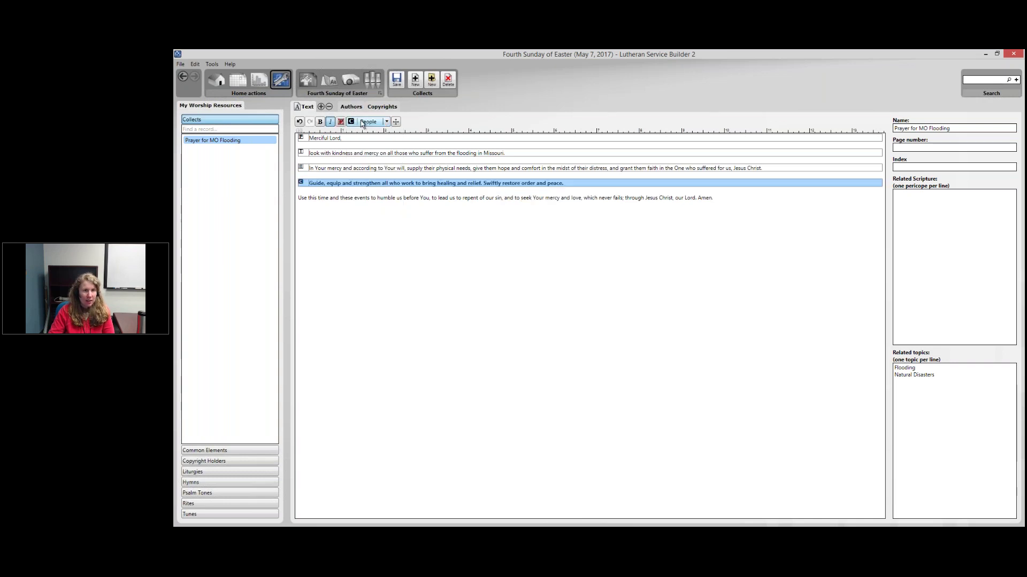
{"action": "left_click_drag", "start_coordinate": [713, 198], "coordinate": [306, 200]}
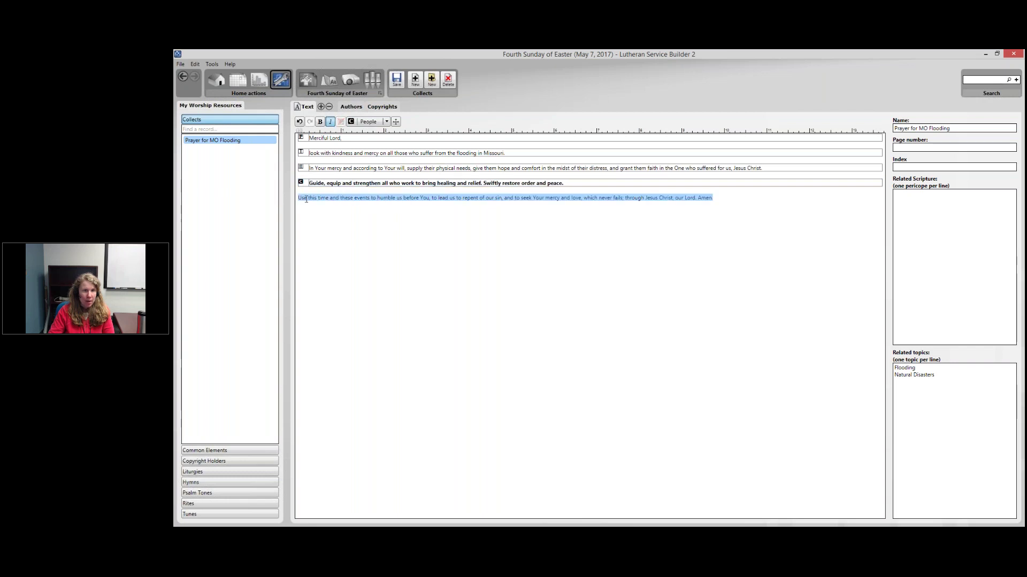
{"action": "left_click", "coordinate": [386, 122]}
{"action": "left_click", "coordinate": [373, 131]}
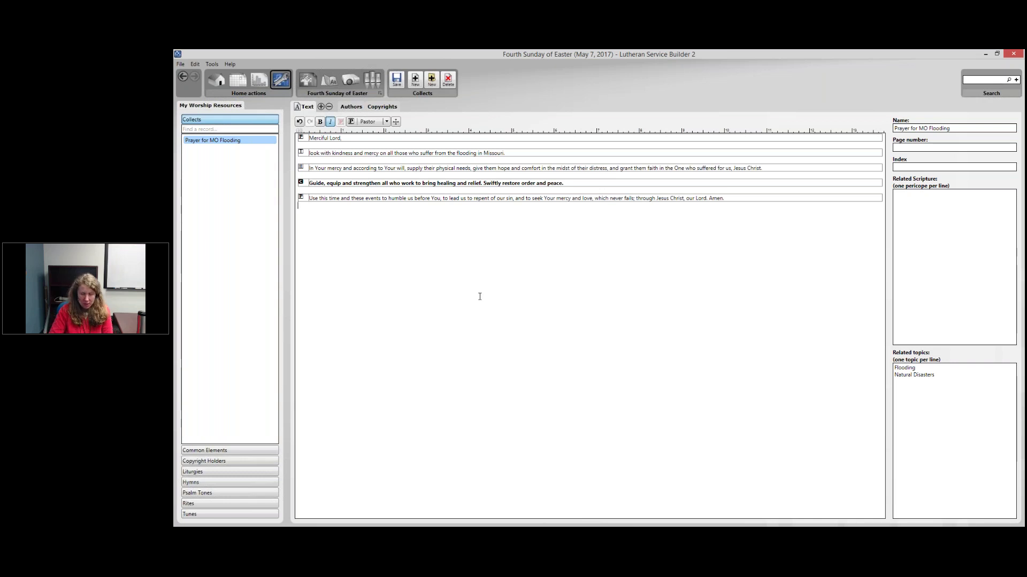
Step: Add two instruction lines below the prayer: "Men speak the parts in italics." and "Women speak bold & italicized."
{"action": "type", "text": "Men speak the parts in ita"}
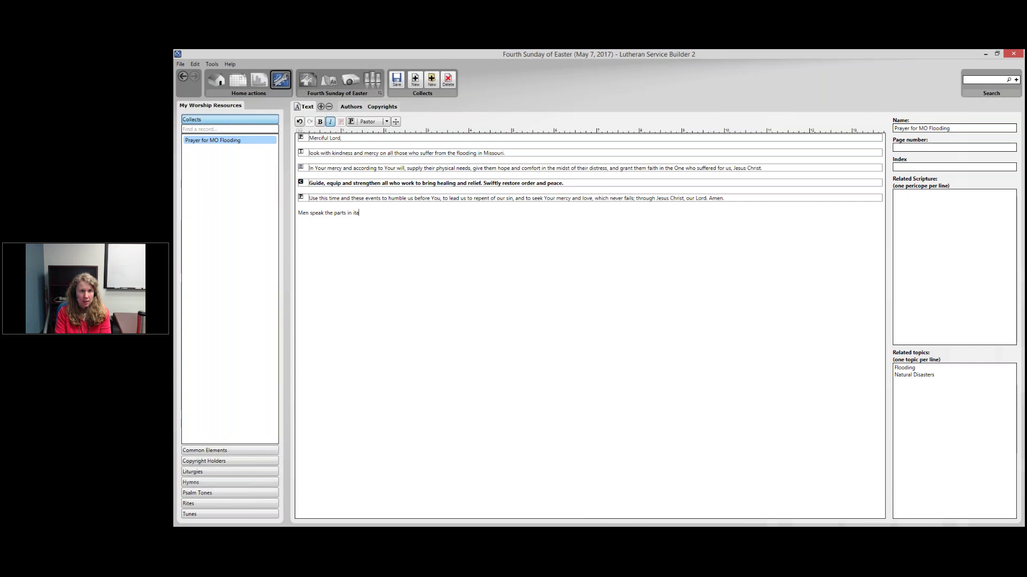
{"action": "type", "text": "lics. Wom"}
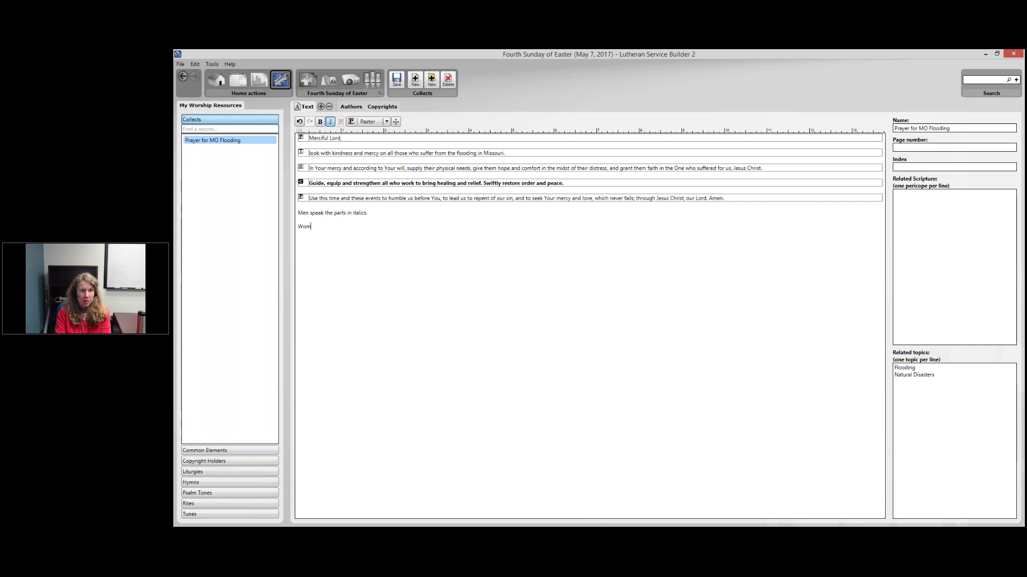
{"action": "type", "text": "en speak bold & italicized."}
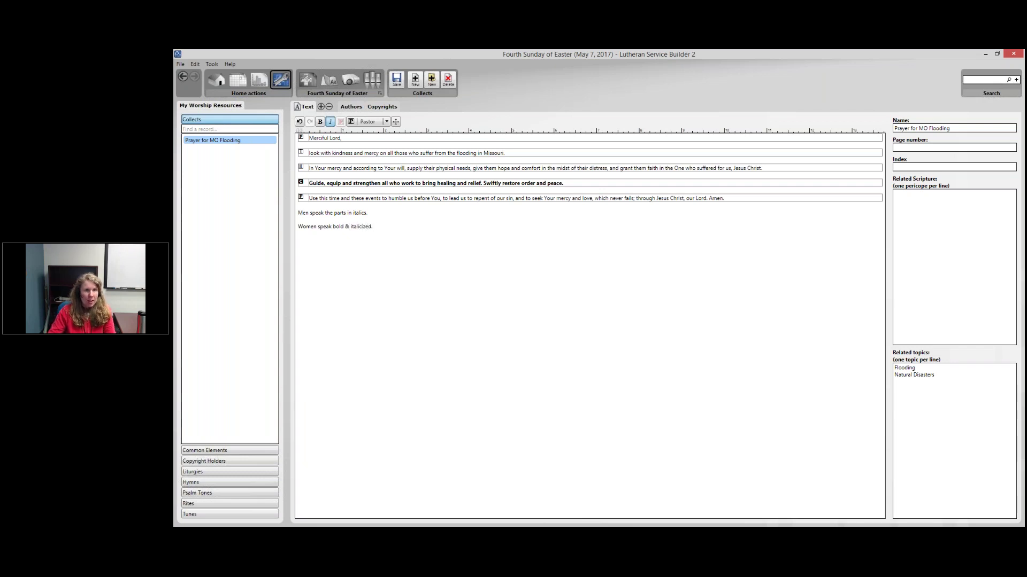
Step: Italicize the Men's "look with kindness" line and make the Women's "In Your mercy" line bold and italic
{"action": "triple_click", "coordinate": [487, 154]}
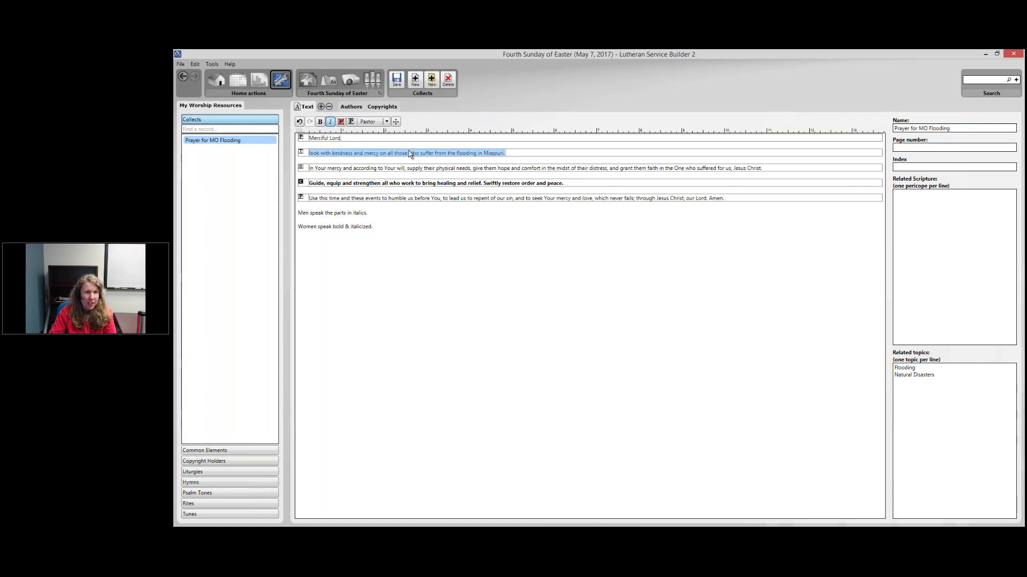
{"action": "left_click", "coordinate": [330, 121]}
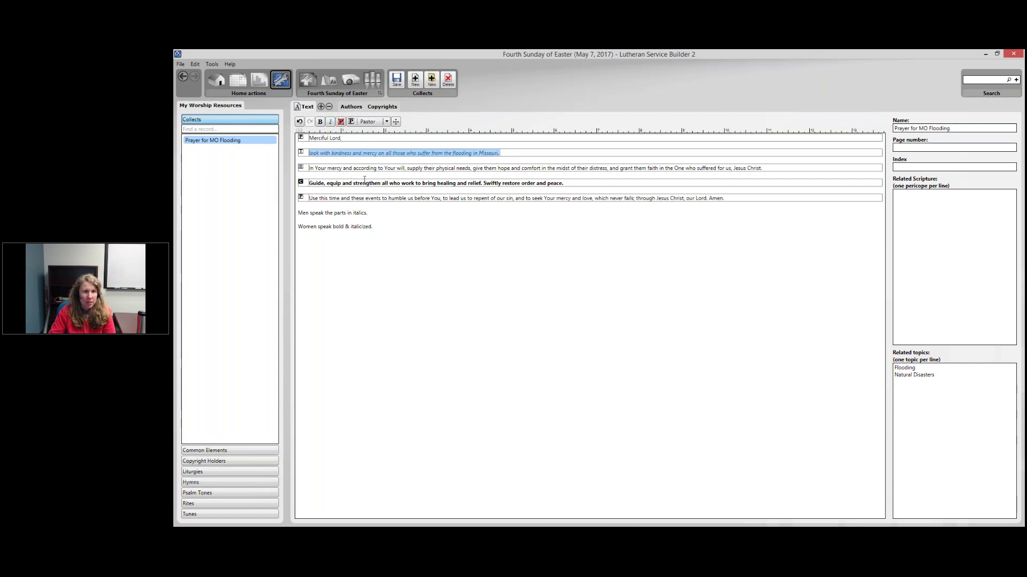
{"action": "triple_click", "coordinate": [368, 169]}
{"action": "left_click", "coordinate": [320, 121]}
{"action": "left_click", "coordinate": [330, 121]}
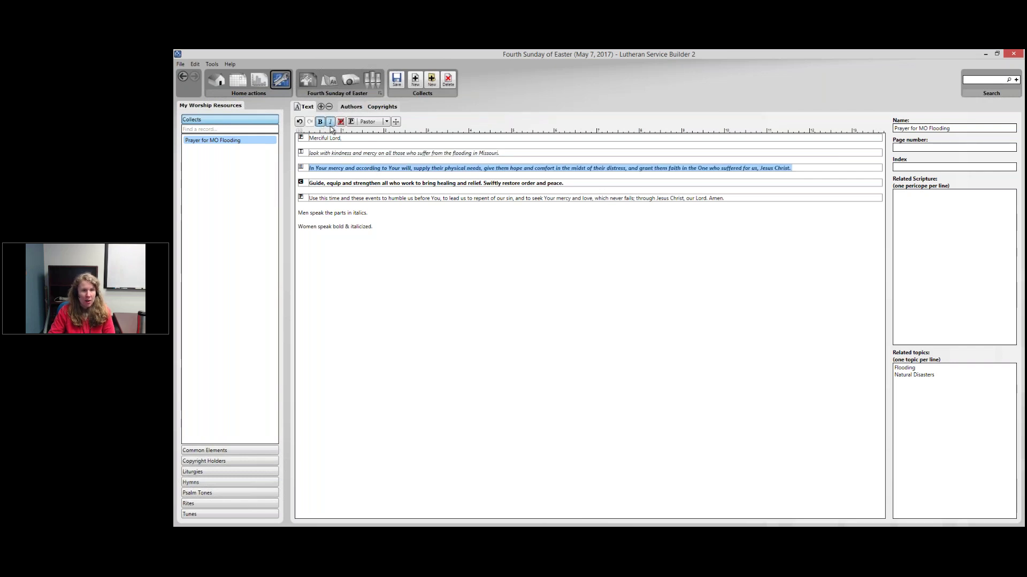
Step: Open the May 7 service "The Fourth Sunday of Easter" from the calendar for planning
{"action": "left_click", "coordinate": [435, 278]}
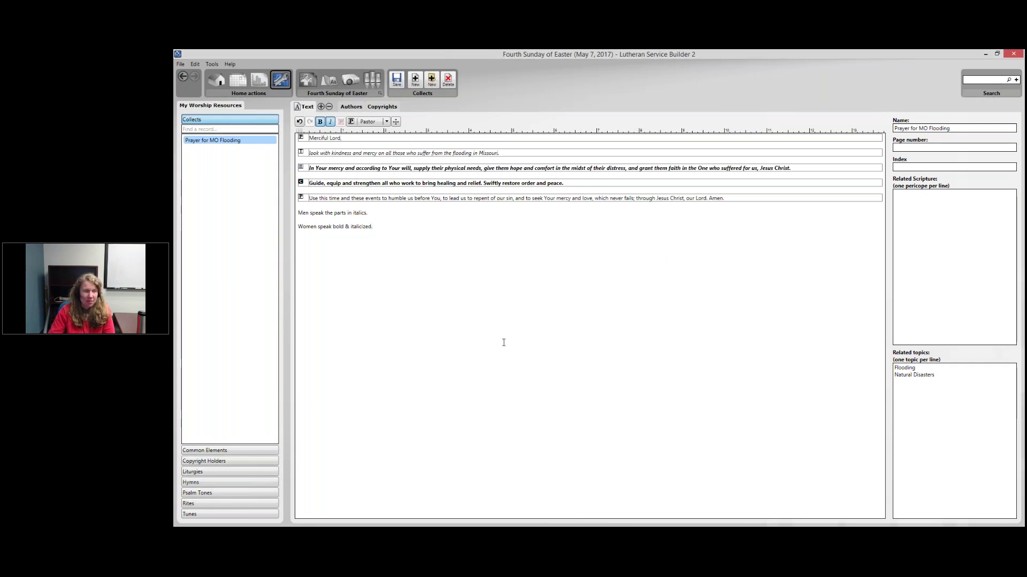
{"action": "left_click", "coordinate": [220, 87]}
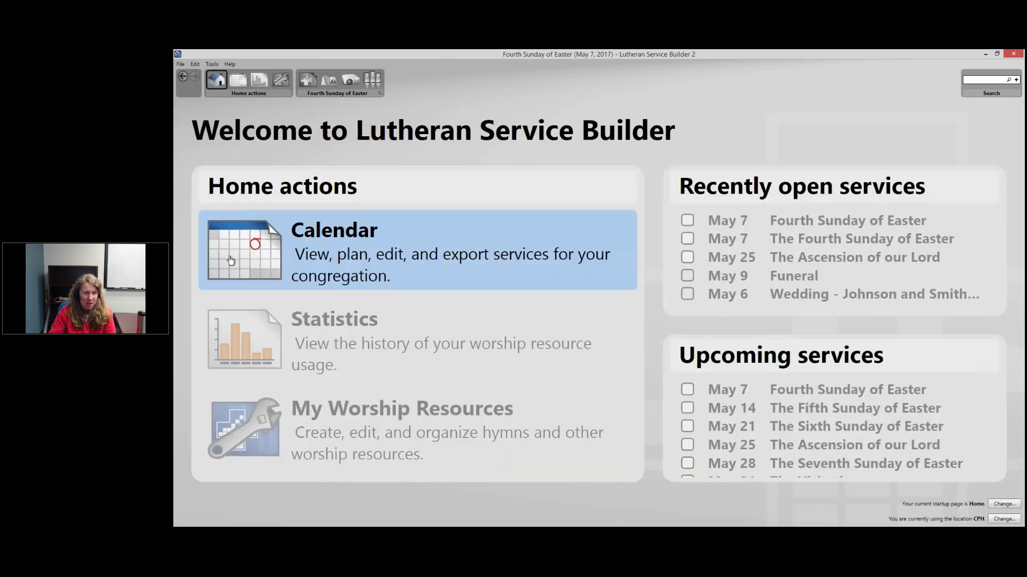
{"action": "left_click", "coordinate": [300, 289]}
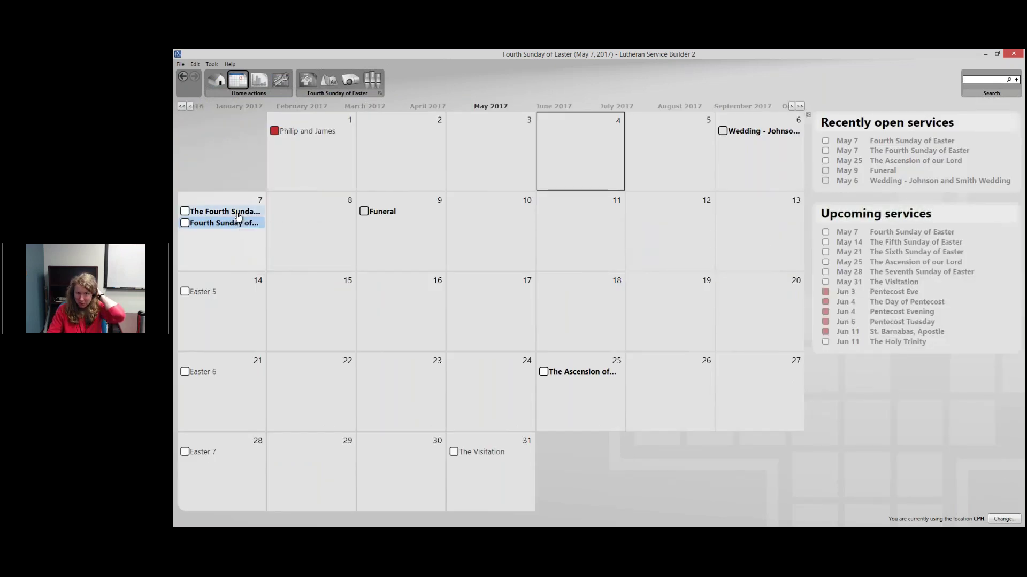
{"action": "double_click", "coordinate": [238, 213]}
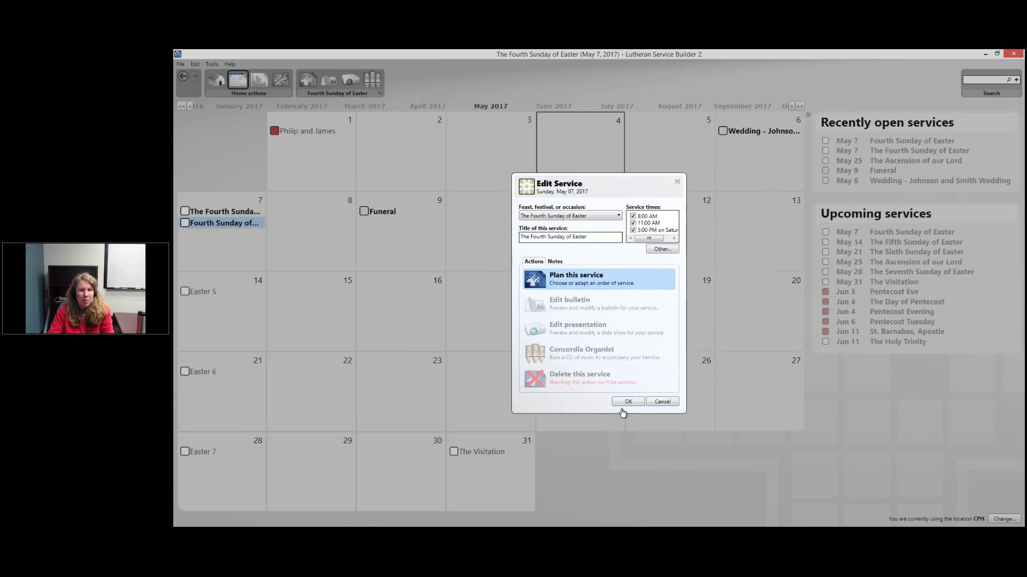
{"action": "left_click", "coordinate": [629, 401]}
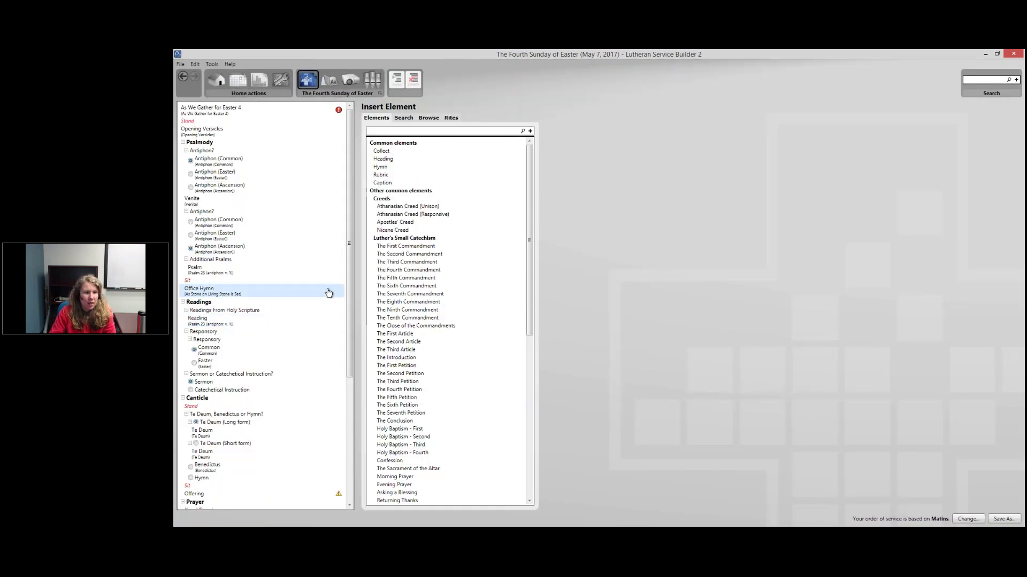
Step: Delete the missing collect "Prayer for MO Flood Victims" from the service's Additional Collects of Intercession and Thanksgiving
{"action": "left_click_drag", "start_coordinate": [349, 332], "coordinate": [343, 444]}
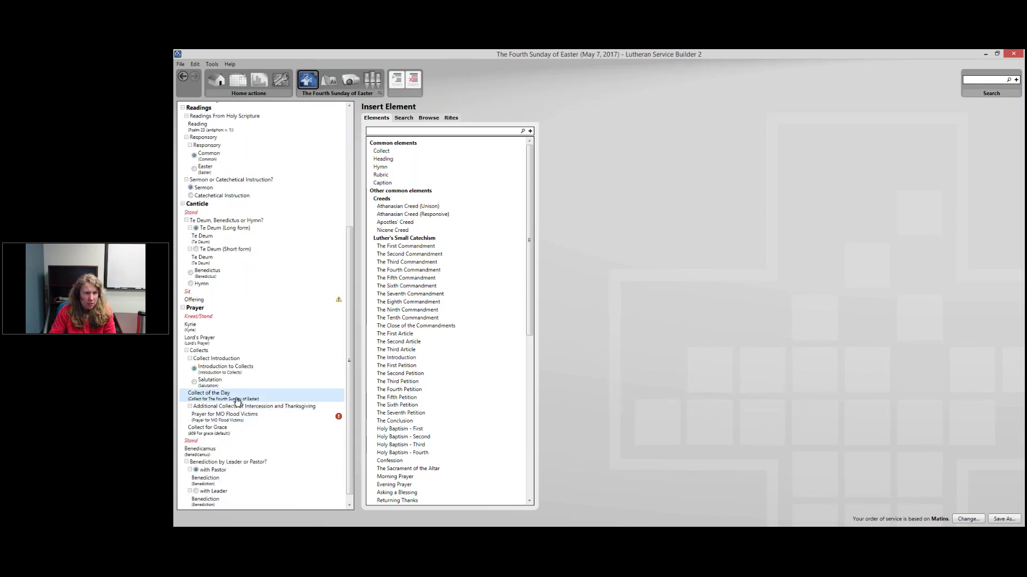
{"action": "mouse_move", "coordinate": [245, 423]}
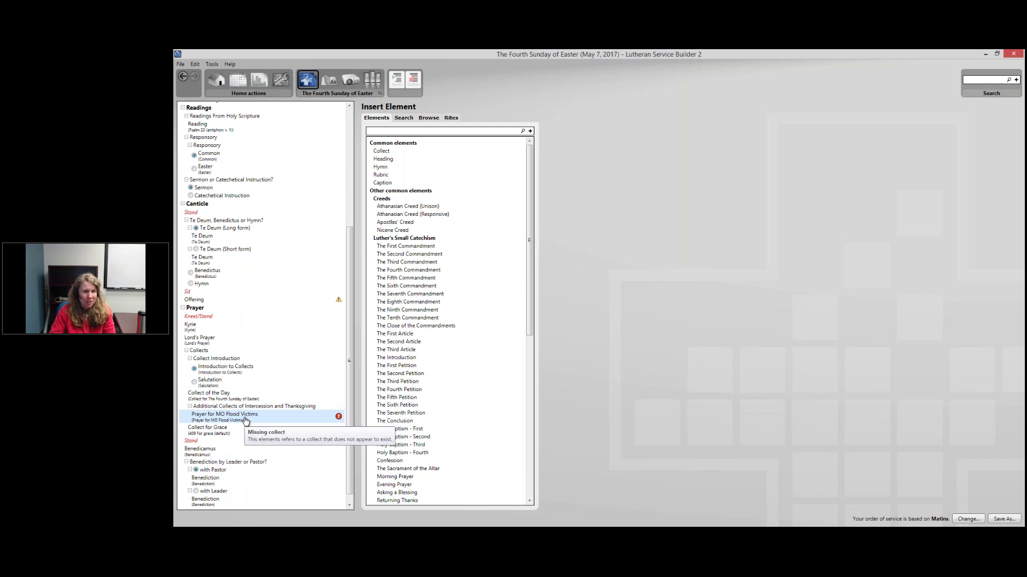
{"action": "left_click", "coordinate": [246, 421]}
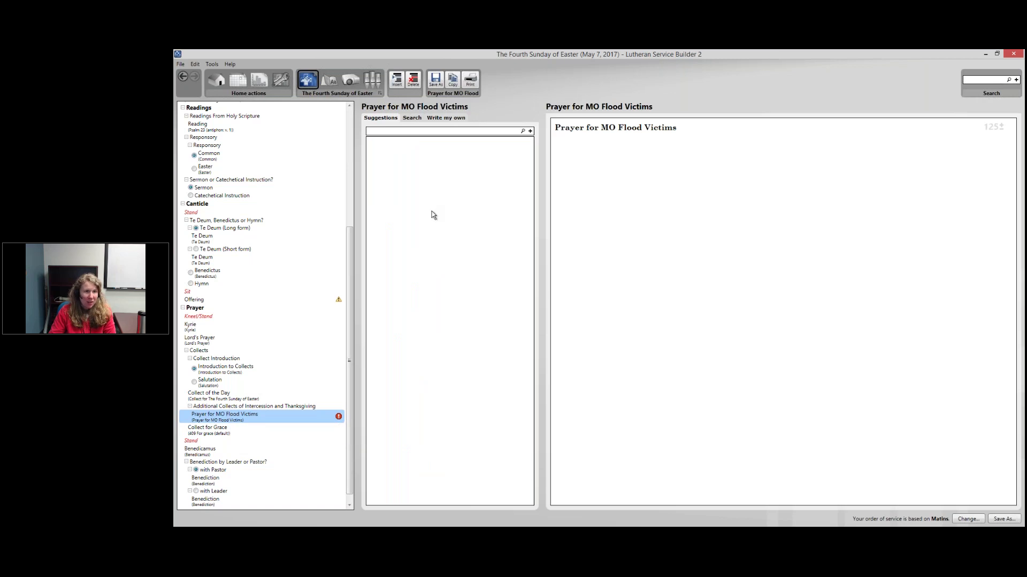
{"action": "left_click", "coordinate": [414, 80]}
{"action": "left_click", "coordinate": [589, 293]}
{"action": "left_click", "coordinate": [624, 305]}
Step: Search the insertable elements for "MO" and insert the collect "Prayer for MO Flooding" directly after the Collect of the Day
{"action": "left_click", "coordinate": [269, 408]}
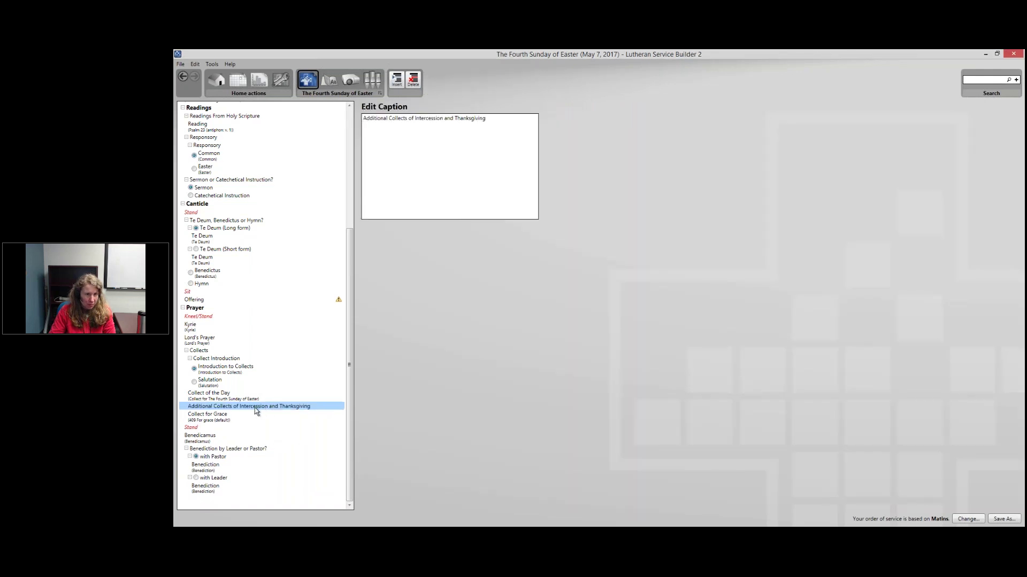
{"action": "left_click", "coordinate": [214, 397]}
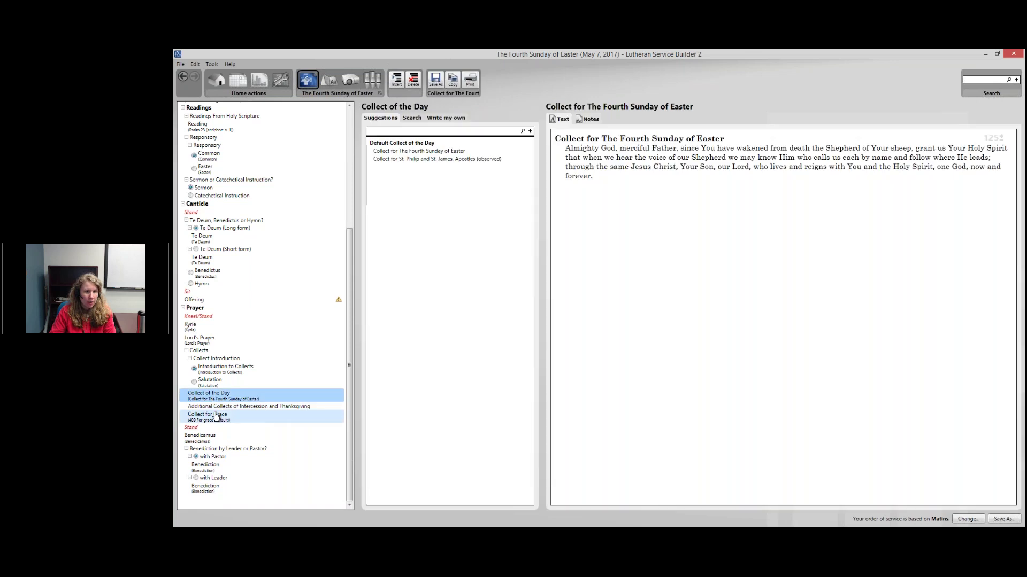
{"action": "left_click", "coordinate": [223, 408]}
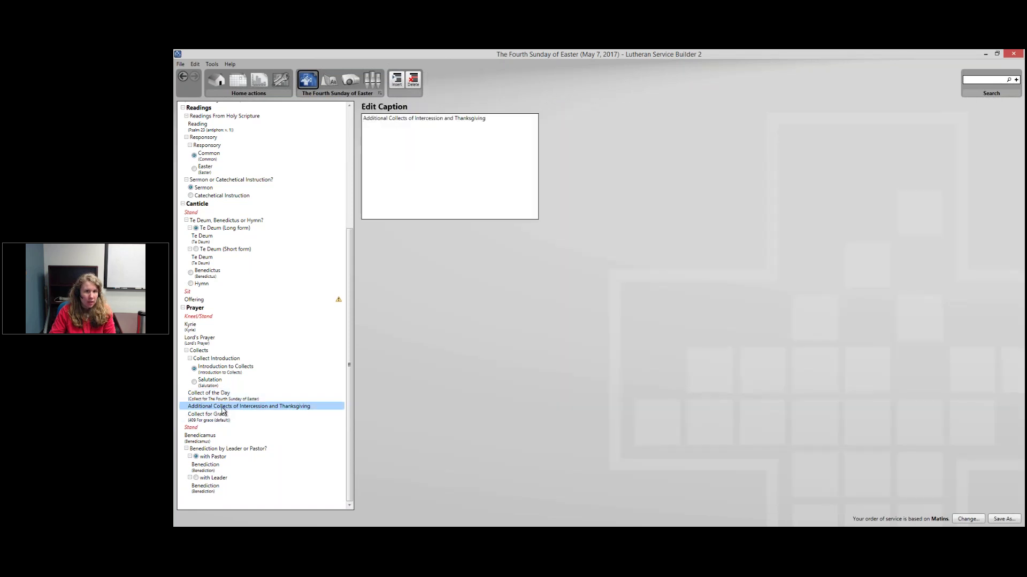
{"action": "left_click", "coordinate": [397, 80]}
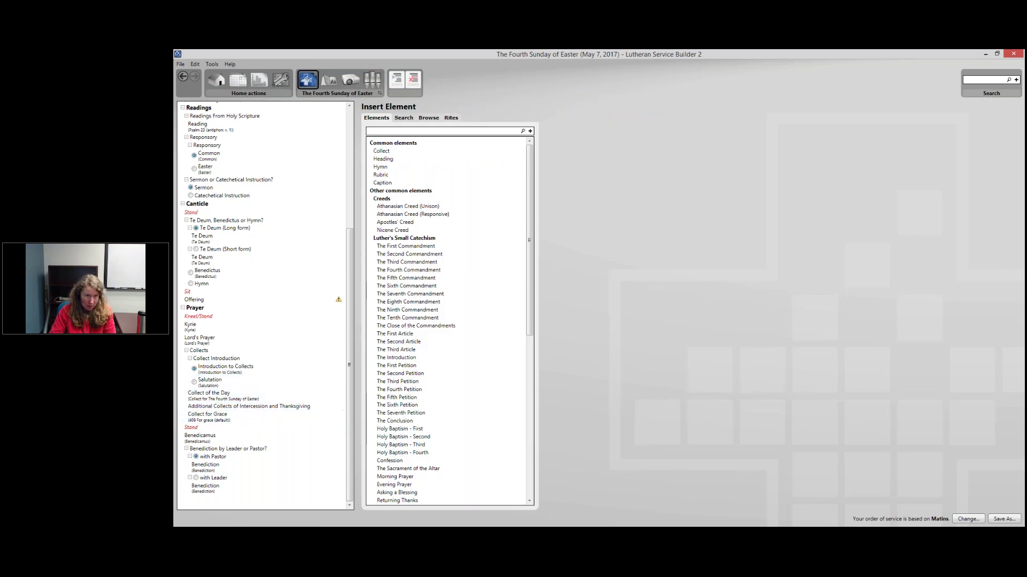
{"action": "left_click", "coordinate": [428, 117]}
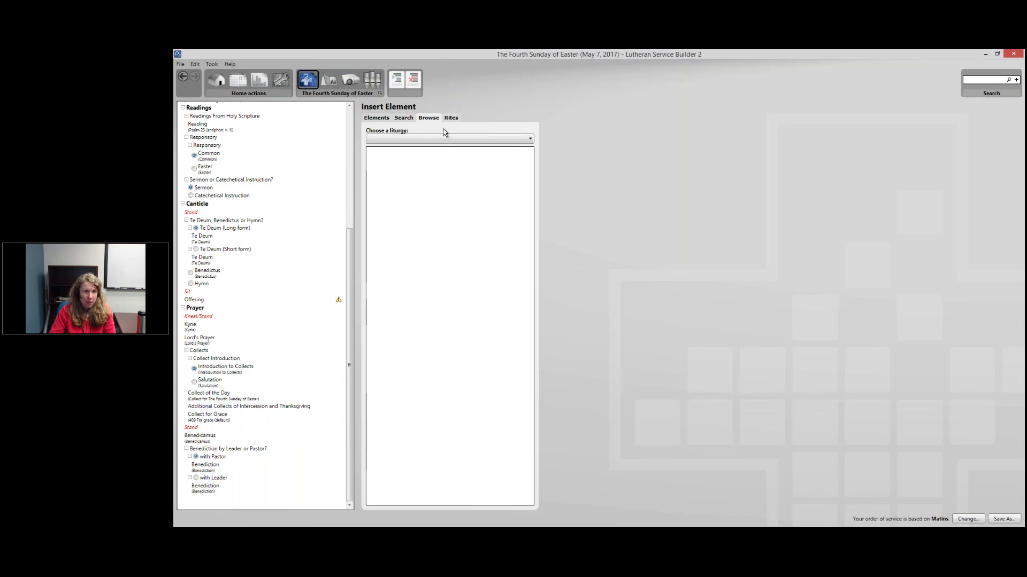
{"action": "left_click", "coordinate": [403, 118]}
{"action": "type", "text": "MO"}
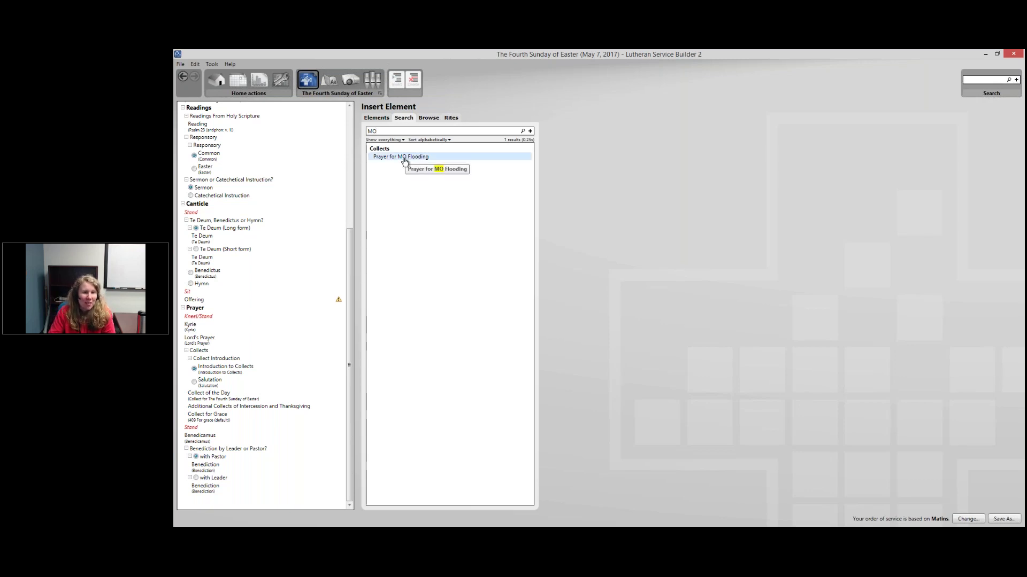
{"action": "left_click_drag", "start_coordinate": [404, 161], "coordinate": [229, 401]}
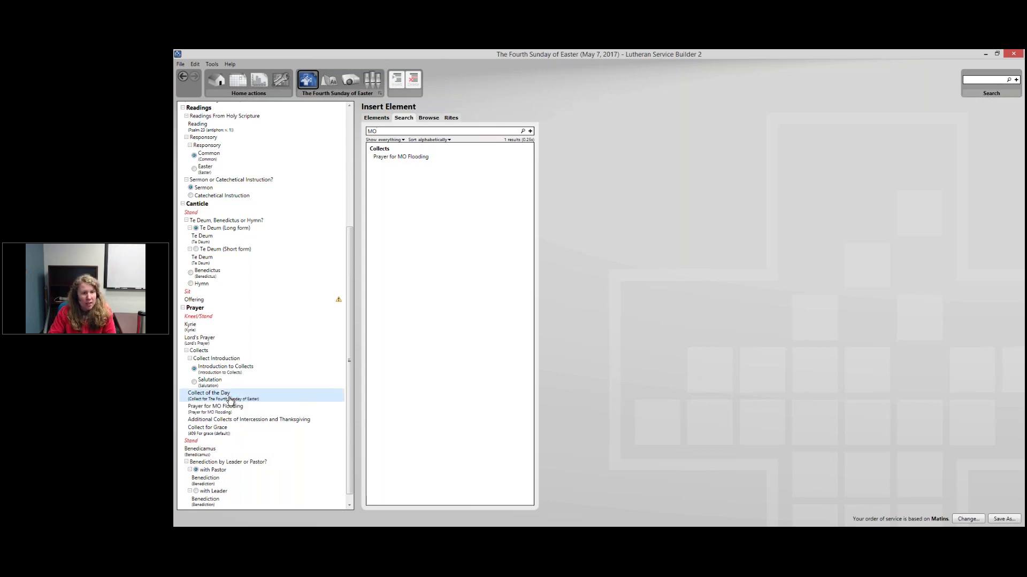
Step: Search for "MO" from the Collect of the Day, and display the inserted Prayer for MO Flooding text
{"action": "left_click", "coordinate": [229, 400]}
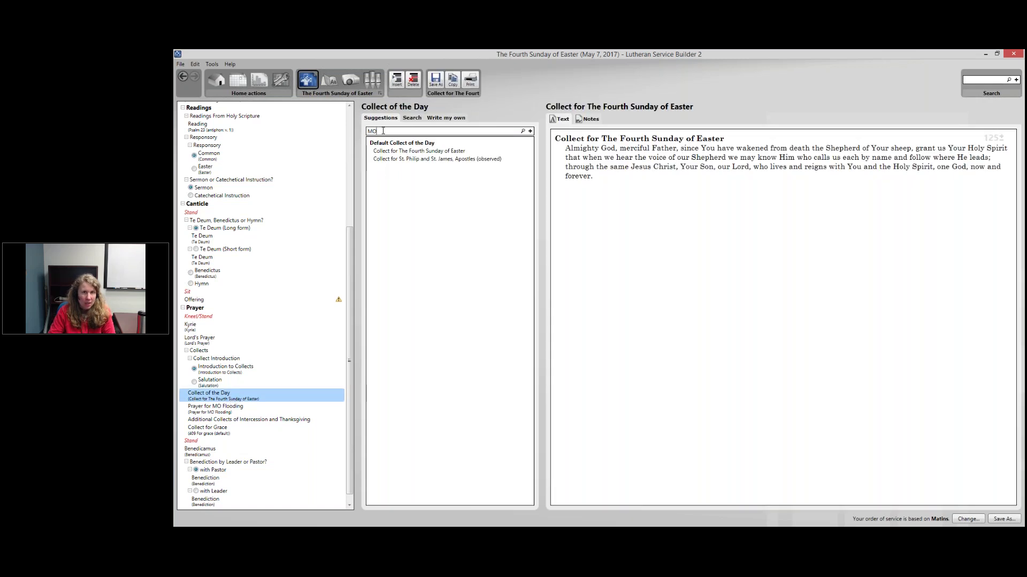
{"action": "key", "text": "Return"}
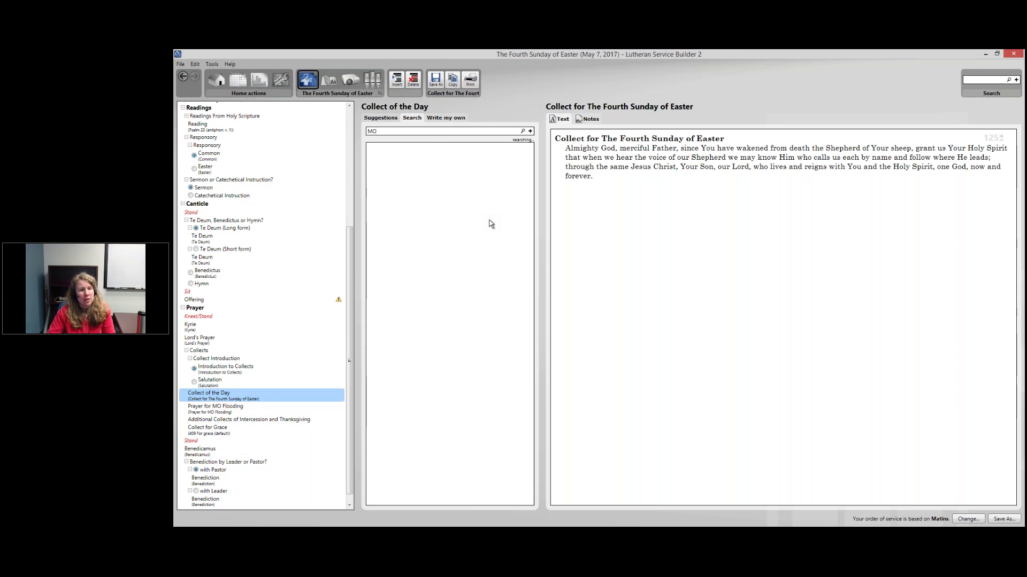
{"action": "left_click", "coordinate": [270, 409]}
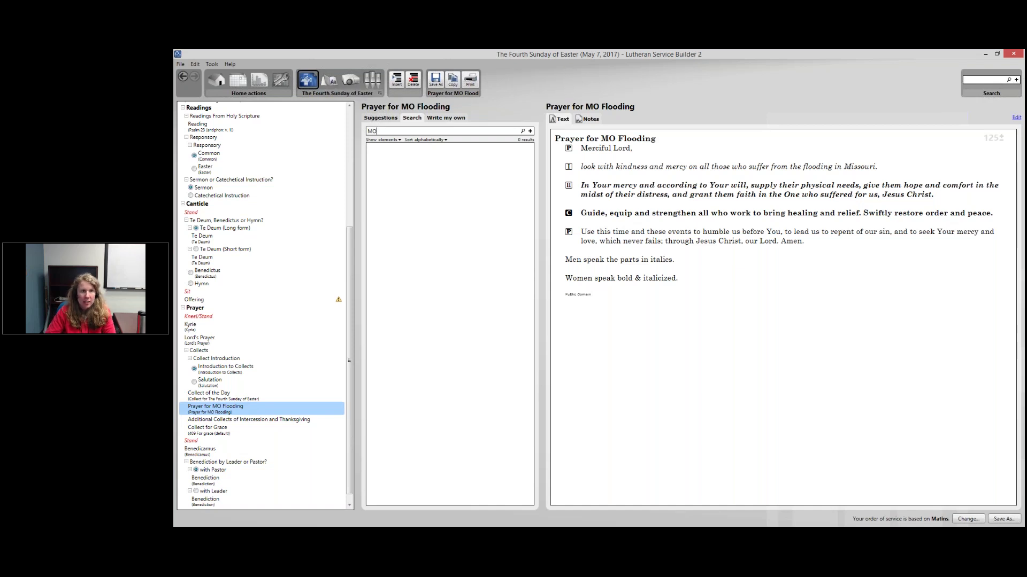
Step: Preview the service bulletin at the Prayer for MO Flooding section to check its speaker roles and formatting
{"action": "left_click", "coordinate": [329, 79]}
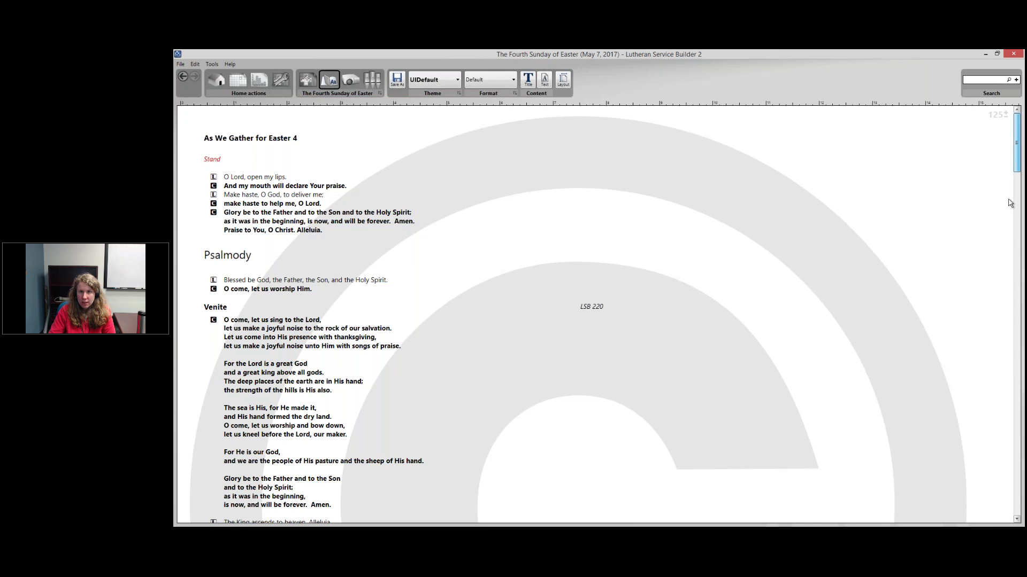
{"action": "scroll", "coordinate": [1008, 202], "scroll_direction": "down", "scroll_amount": 5}
{"action": "scroll", "coordinate": [1013, 321], "scroll_direction": "down", "scroll_amount": 10}
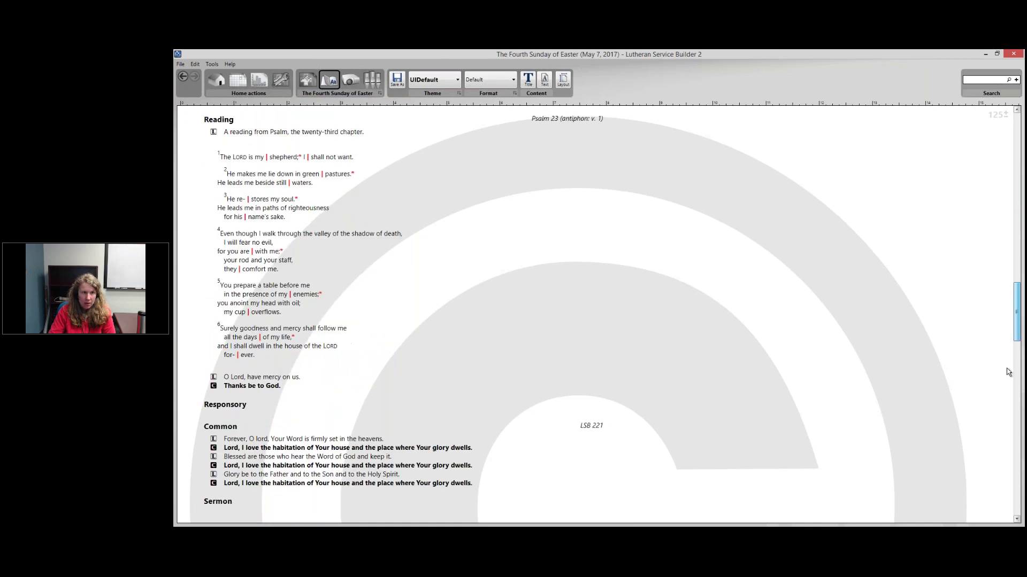
{"action": "scroll", "coordinate": [1010, 428], "scroll_direction": "down", "scroll_amount": 10}
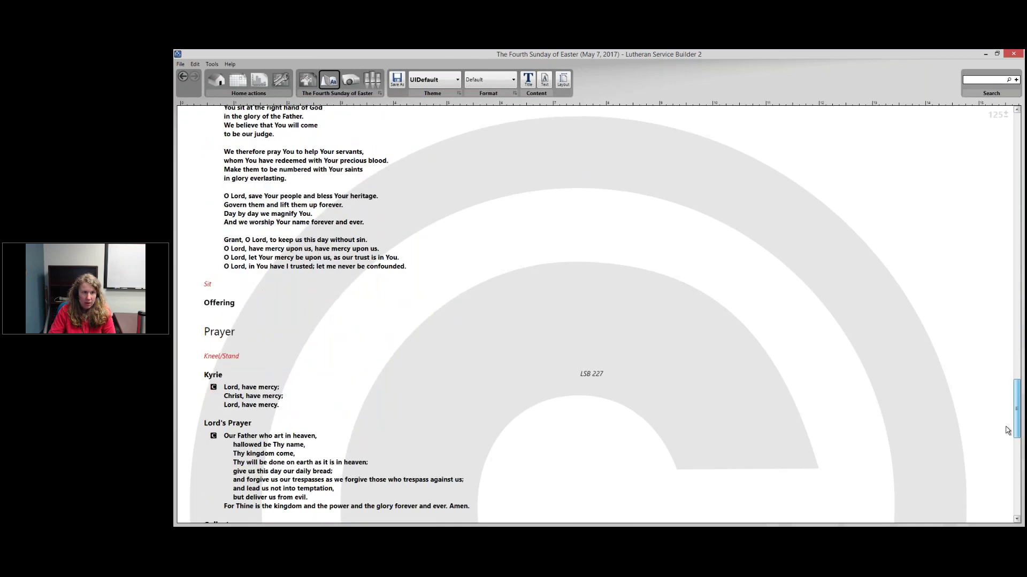
{"action": "scroll", "coordinate": [1008, 460], "scroll_direction": "down", "scroll_amount": 3}
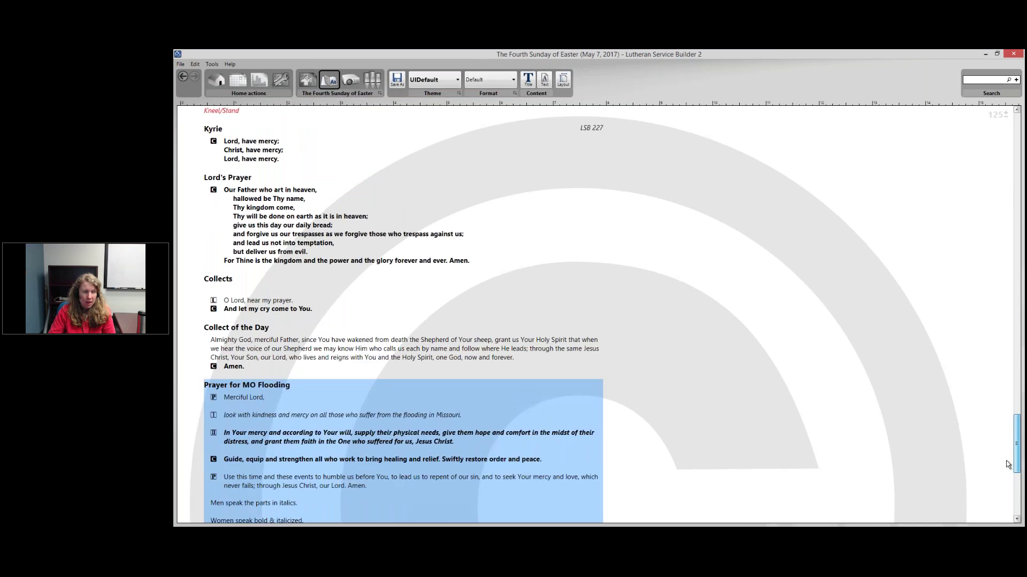
{"action": "scroll", "coordinate": [1007, 464], "scroll_direction": "down", "scroll_amount": 3}
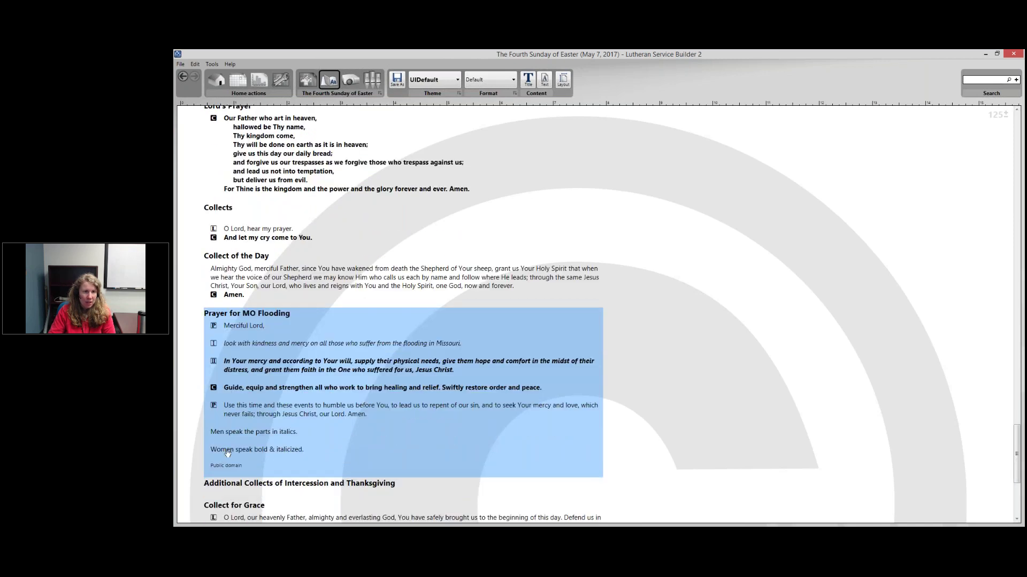
Step: Return to the service plan and start a blank self-written element for the Prayer for MO Flooding entry
{"action": "left_click", "coordinate": [313, 76]}
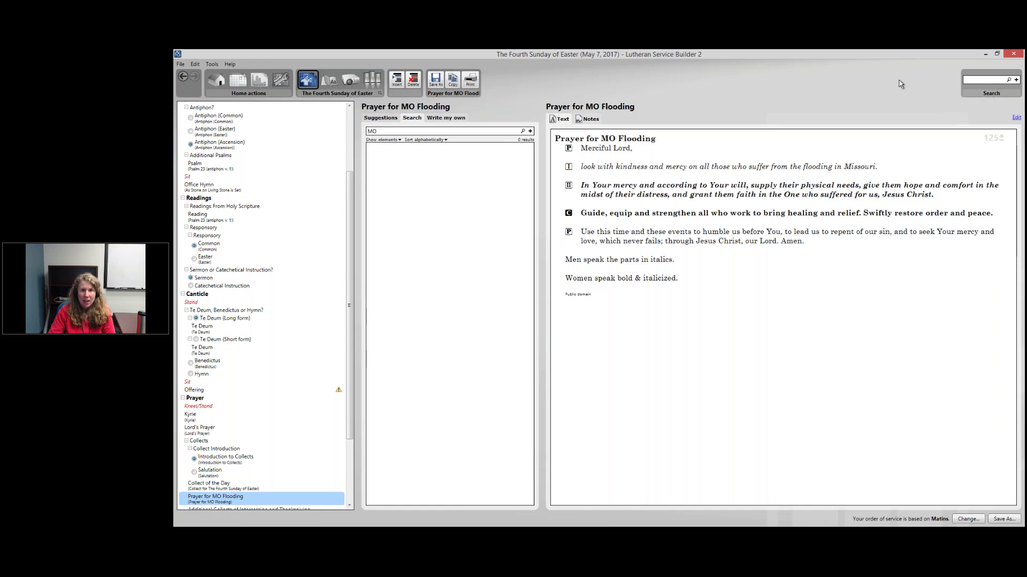
{"action": "left_click", "coordinate": [1015, 120]}
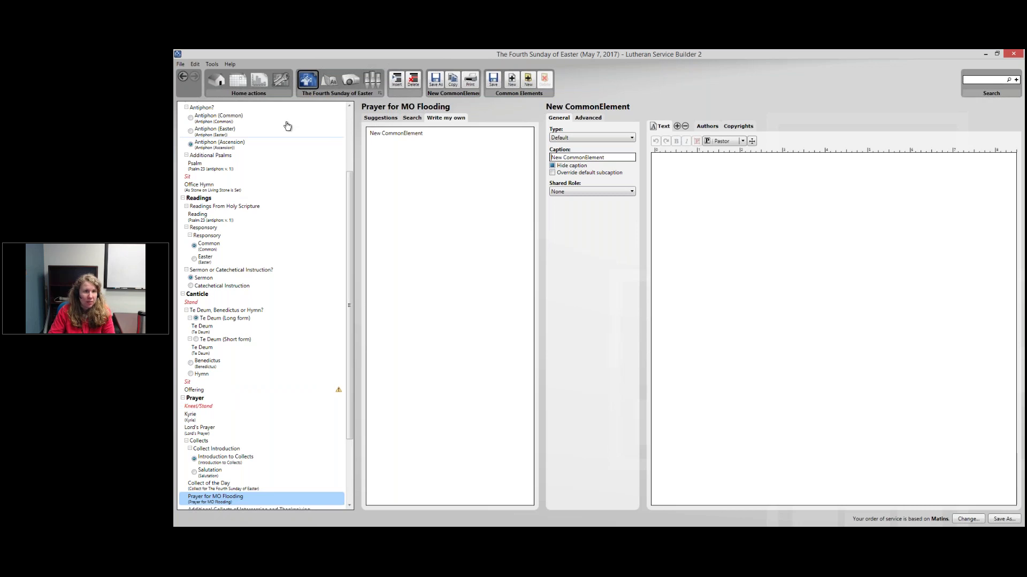
{"action": "scroll", "coordinate": [351, 222], "scroll_direction": "up", "scroll_amount": 5}
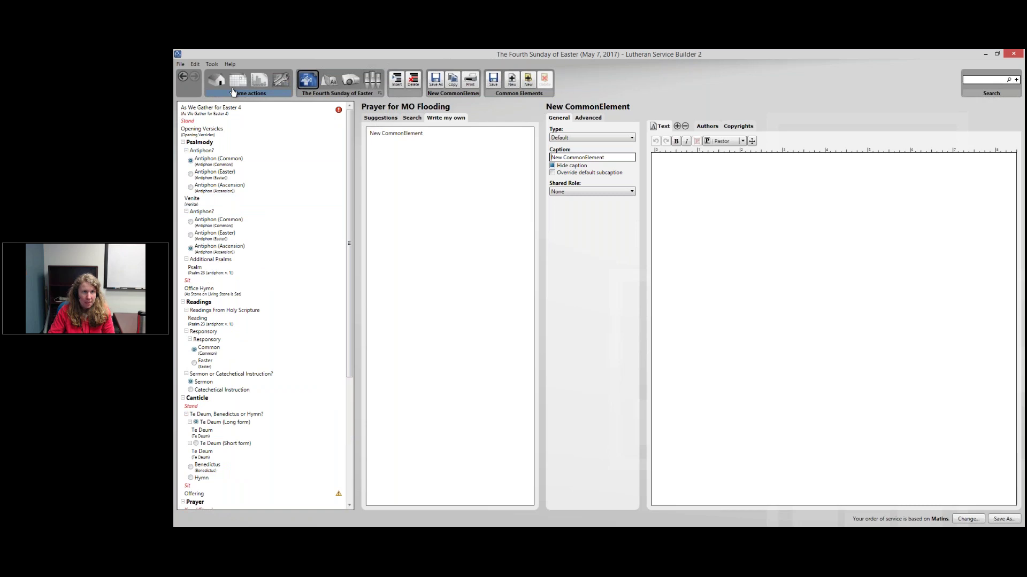
Step: Create a group named "As We Gather" among the Common Elements in My Worship Resources
{"action": "left_click", "coordinate": [282, 81]}
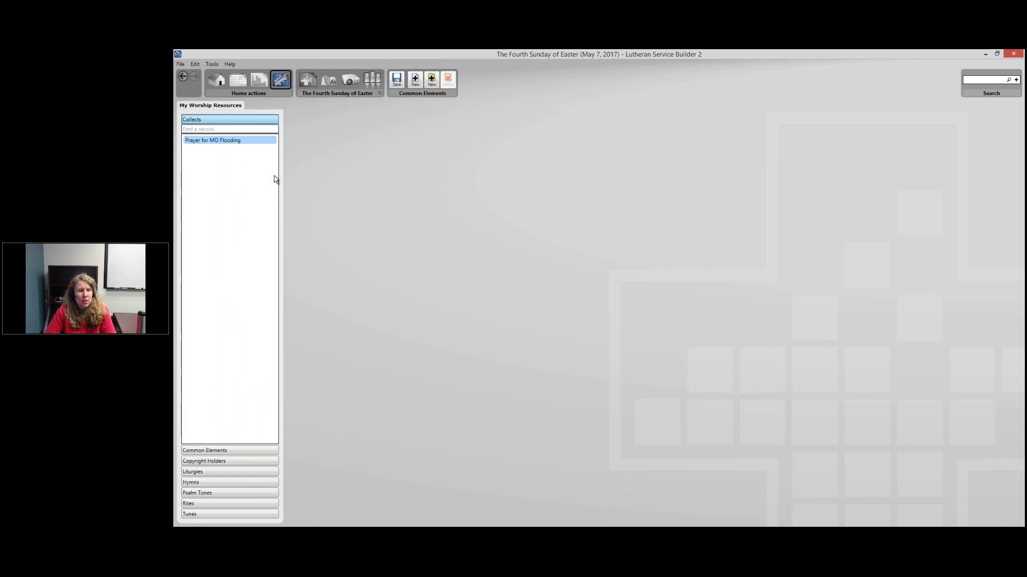
{"action": "left_click", "coordinate": [255, 450]}
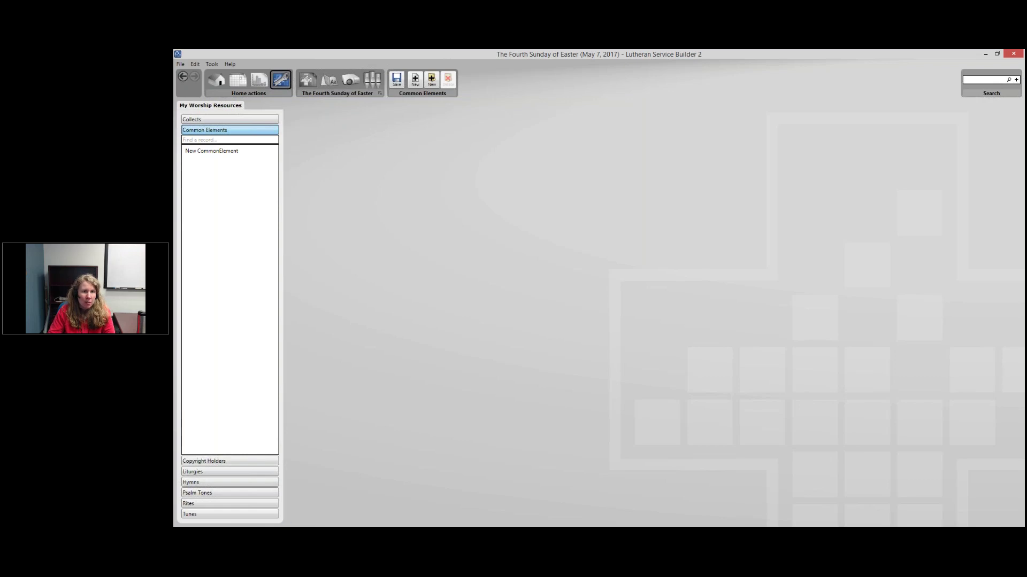
{"action": "left_click", "coordinate": [431, 80]}
{"action": "type", "text": "As We Gather"}
{"action": "key", "text": "Return"}
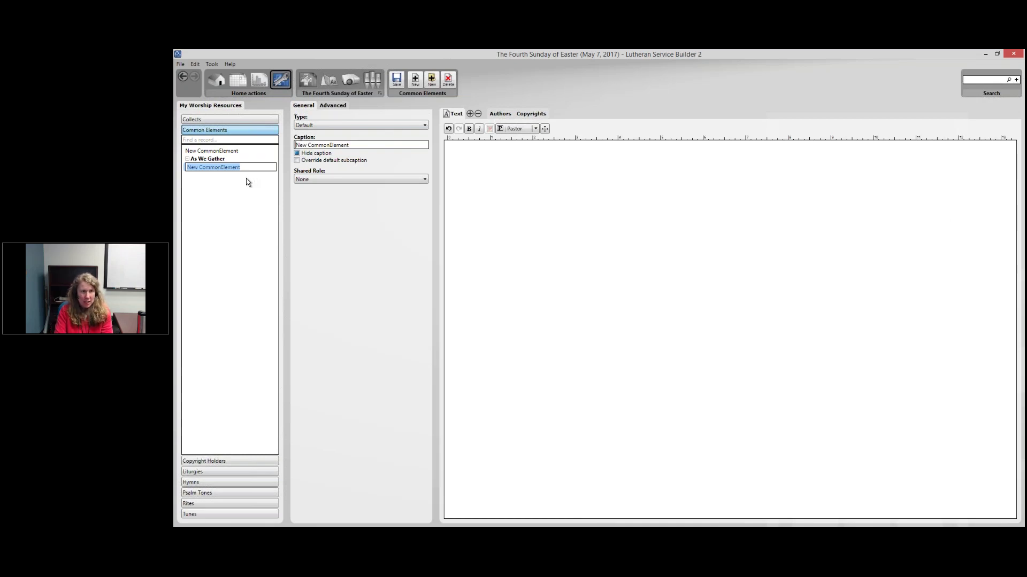
Step: Name the new common element under the As We Gather group "As We Gather - Easter 4" and keep its shared role at None
{"action": "type", "text": "As"}
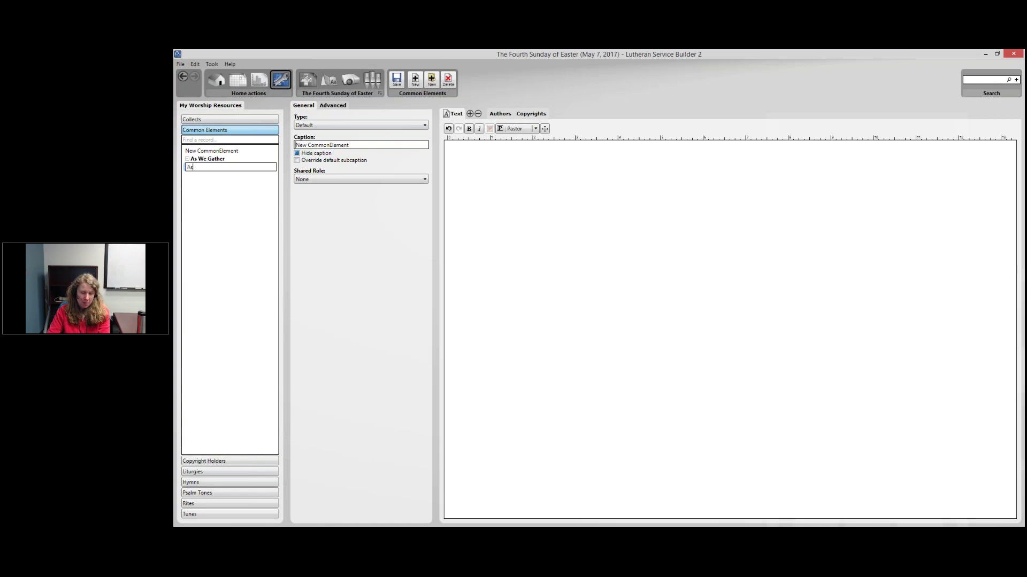
{"action": "key", "text": "BackSpace"}
{"action": "key", "text": "BackSpace"}
{"action": "type", "text": "As We GAther fo"}
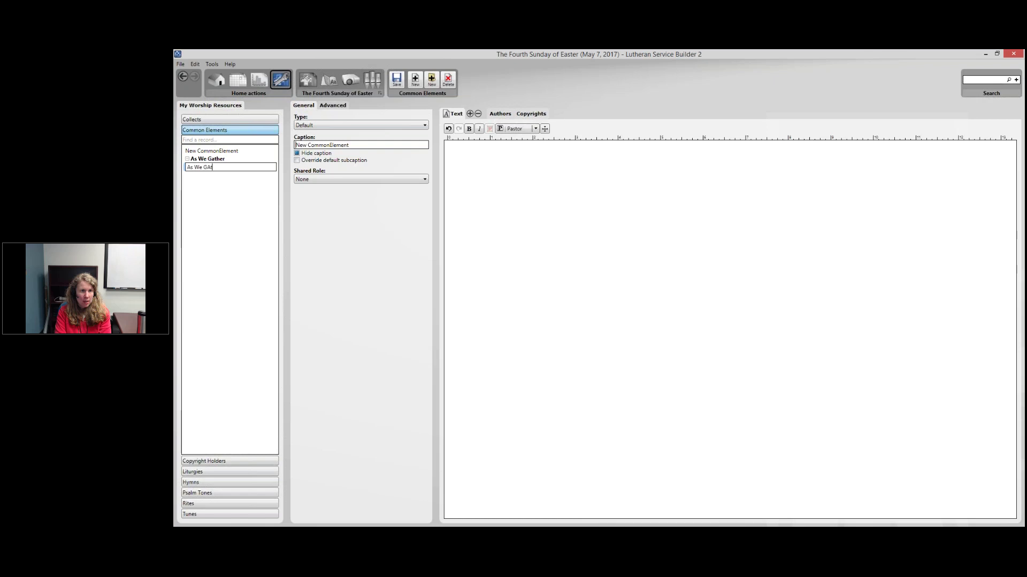
{"action": "key", "text": "BackSpace"}
{"action": "key", "text": "BackSpace"}
{"action": "key", "text": "BackSpace"}
{"action": "key", "text": "BackSpace"}
{"action": "key", "text": "BackSpace"}
{"action": "key", "text": "BackSpace"}
{"action": "key", "text": "BackSpace"}
{"action": "key", "text": "BackSpace"}
{"action": "type", "text": "ather - Easter $"}
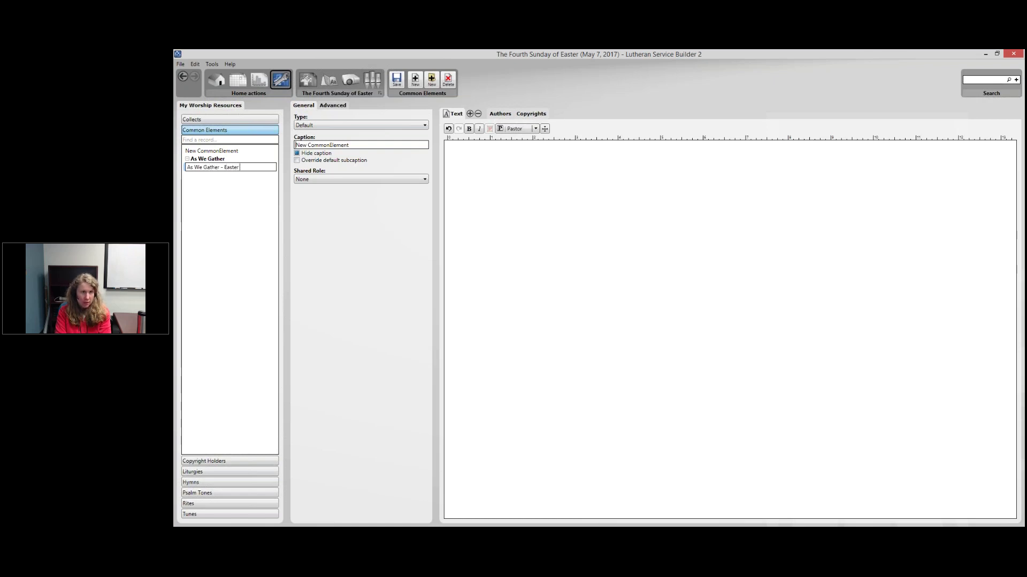
{"action": "key", "text": "Return"}
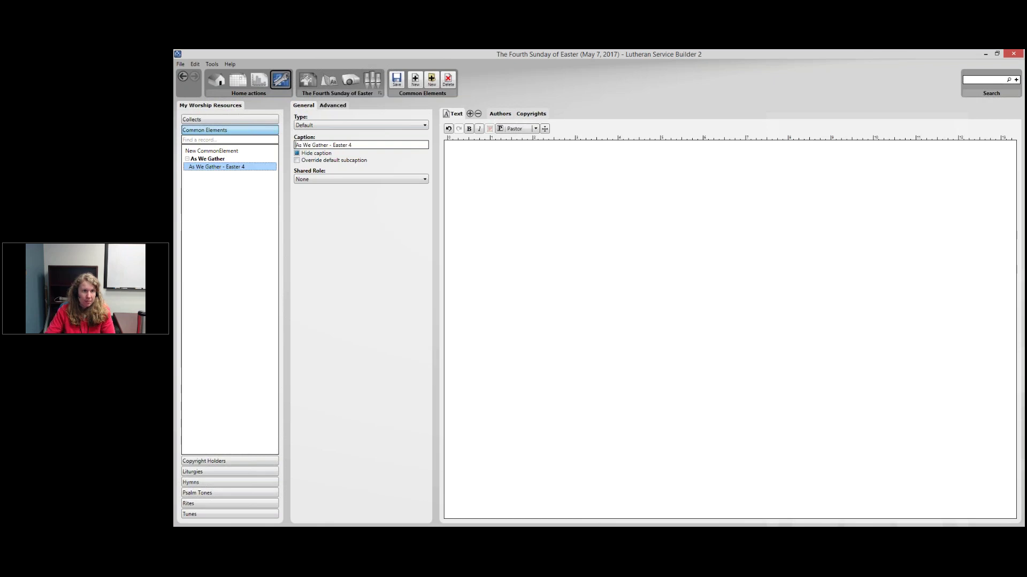
{"action": "left_click", "coordinate": [332, 179]}
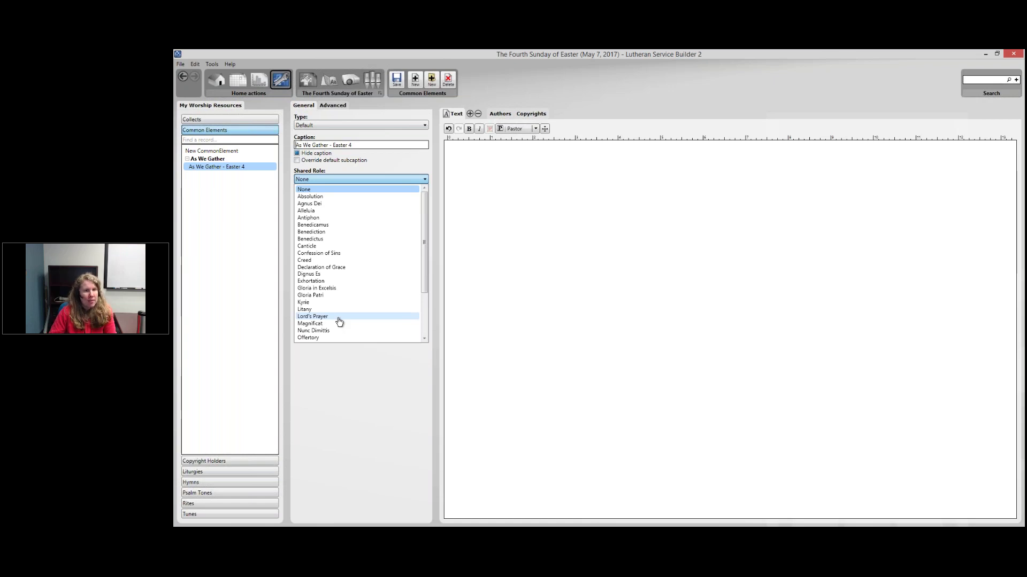
{"action": "left_click", "coordinate": [380, 192]}
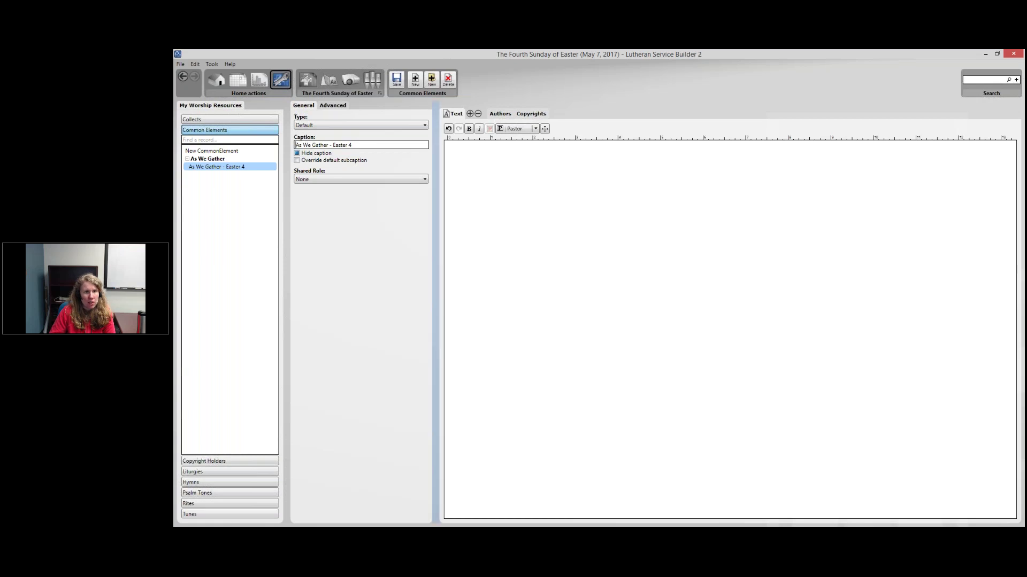
Step: Keep the element's type at Default and insert the As We Gather paragraph about the Twenty-Third Psalm and Good Shepherd Sunday as its text
{"action": "left_click", "coordinate": [423, 127]}
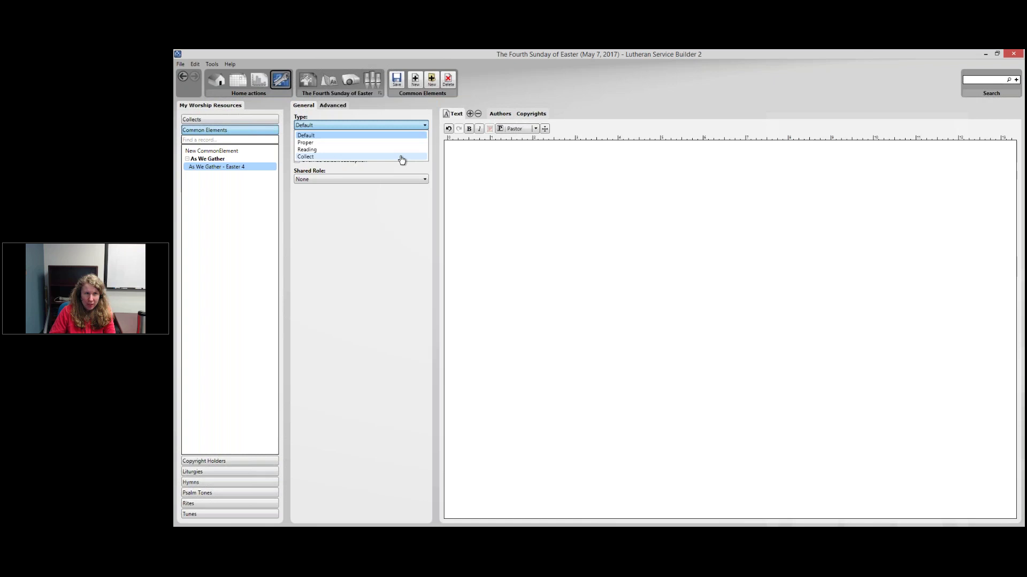
{"action": "left_click", "coordinate": [562, 173]}
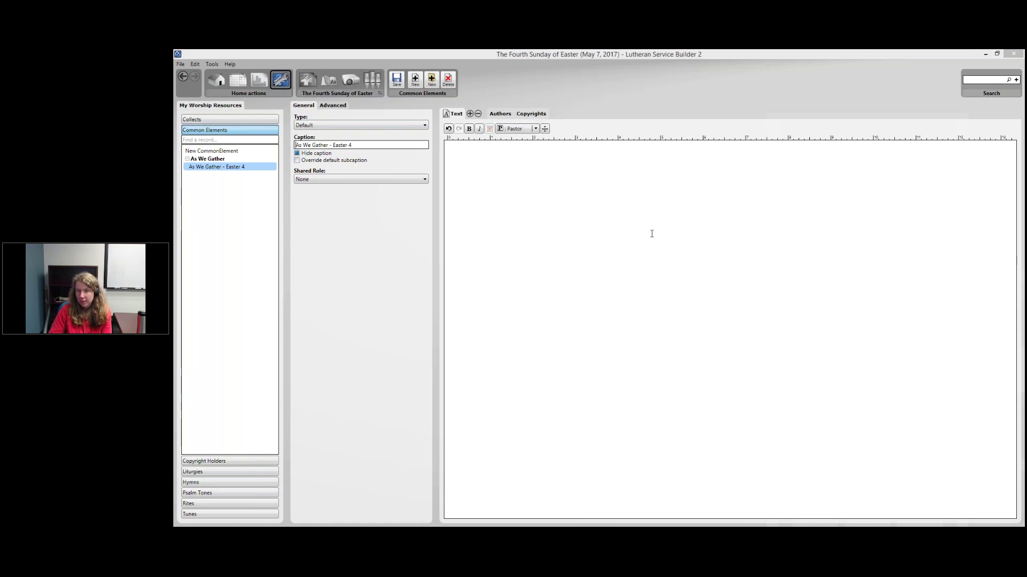
{"action": "left_click", "coordinate": [532, 171]}
{"action": "type", "text": "As We Gather The Twenty-Third Psalm is echoed in readings, hymns, and responses today, Good Shepherd Sunday. We hear our Shepherd only because of His grace. He wants us in spite of our sins; thus, as David writes, \"I shall not want.\" Our Lord is not only the Shepherd; in the Gospel, Jesus likens Himself to the door, the only entrance to the sheepfold. Inside, we may have \"life and have it abundantly.\" Under God’s protection, the Early Church flourished, as Luke reports in Acts. And when some Christians strayed, their faith led them back to their Shepherd, as Peter writes in the Epistle. We gather again, wanting nothing except to hear our Shepherd."}
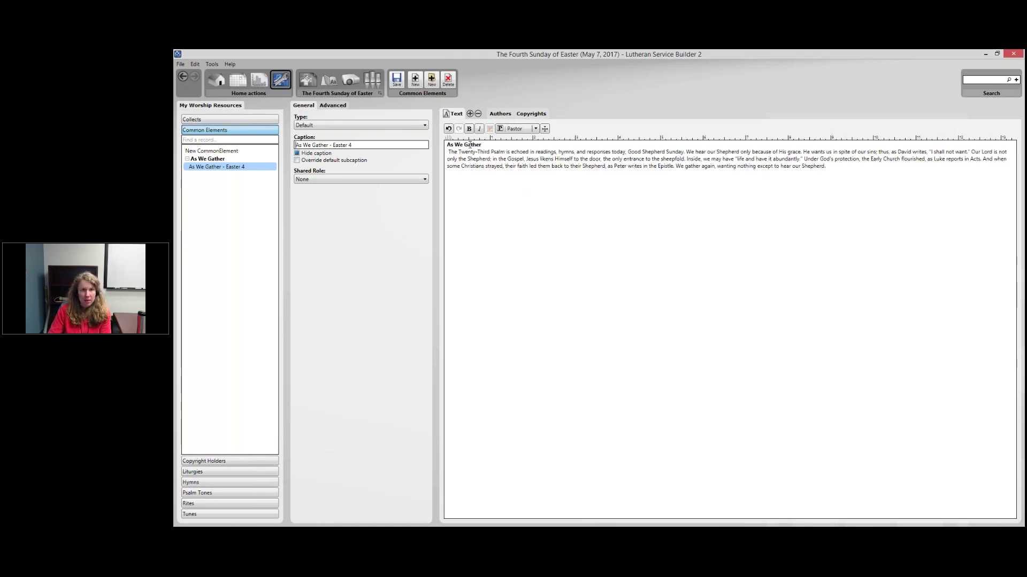
Step: Remove the bold "As We Gather" heading line above the paragraph in the element's text
{"action": "left_click_drag", "start_coordinate": [491, 152], "coordinate": [409, 144]}
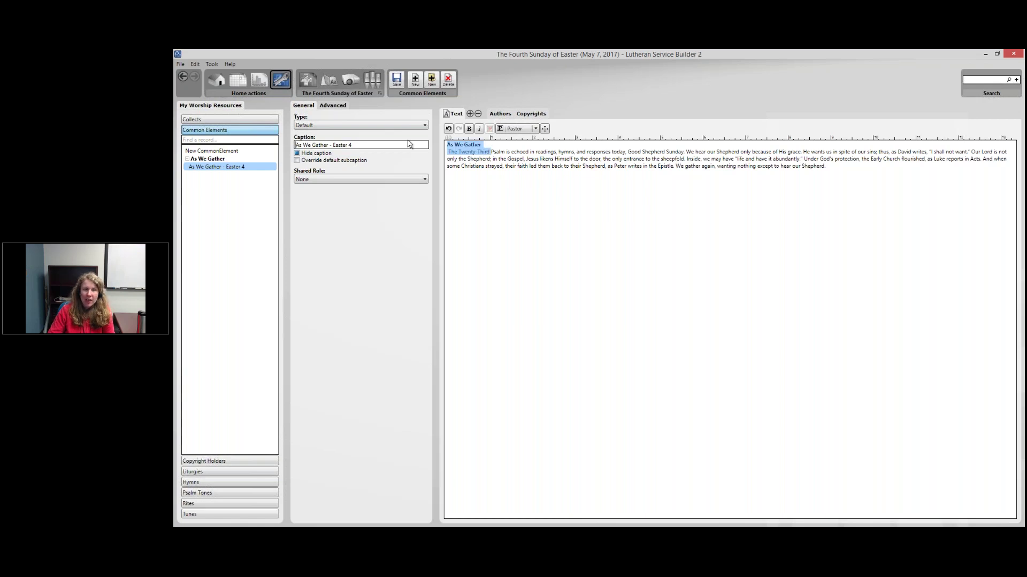
{"action": "left_click", "coordinate": [409, 144]}
{"action": "key", "text": "shift+End"}
{"action": "key", "text": "Delete"}
{"action": "key", "text": "Delete"}
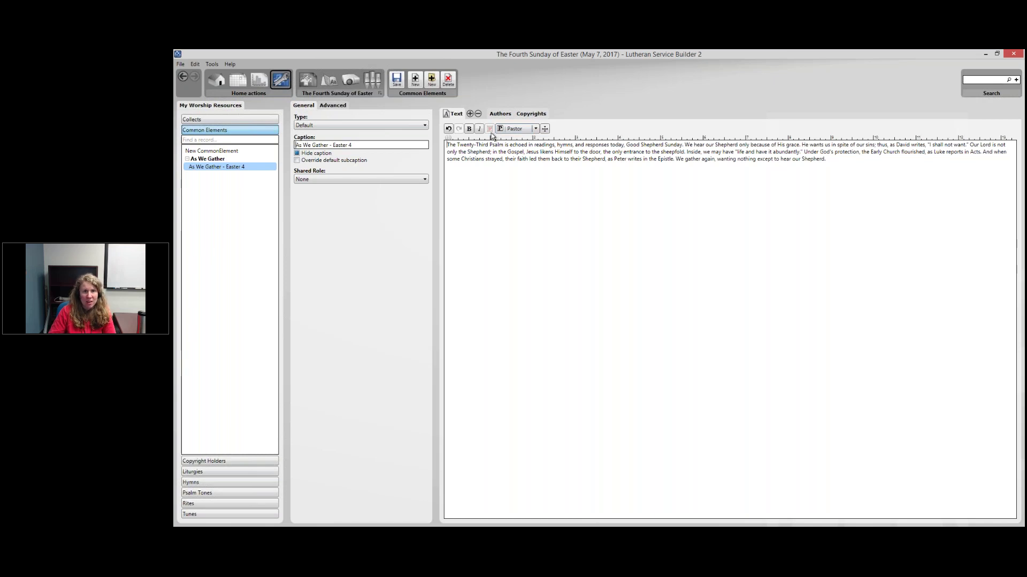
Step: Check the element's copyright and author entries, and save the As We Gather - Easter 4 common element
{"action": "left_click", "coordinate": [529, 118]}
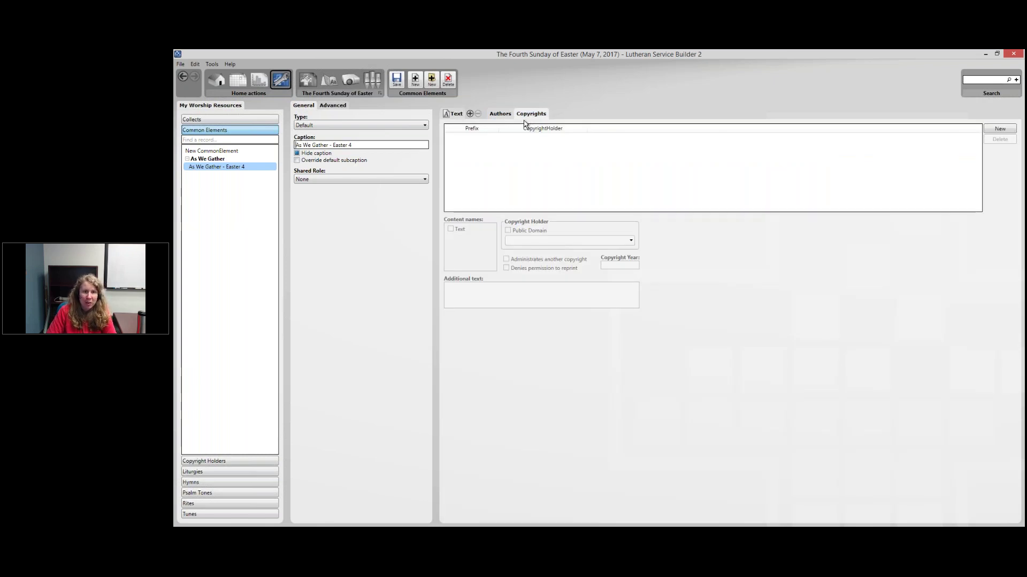
{"action": "left_click", "coordinate": [500, 113]}
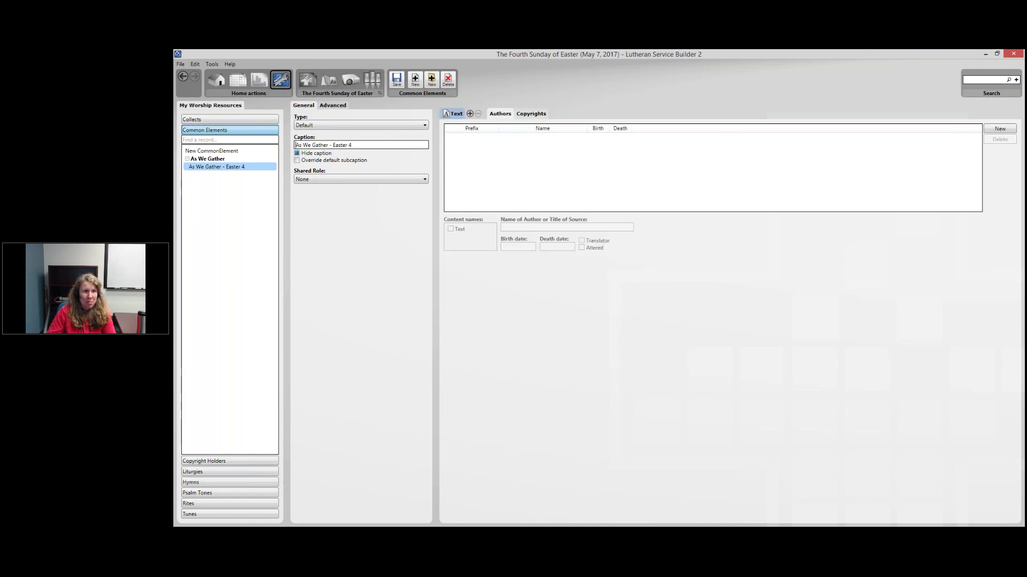
{"action": "left_click", "coordinate": [454, 114]}
{"action": "left_click", "coordinate": [394, 85]}
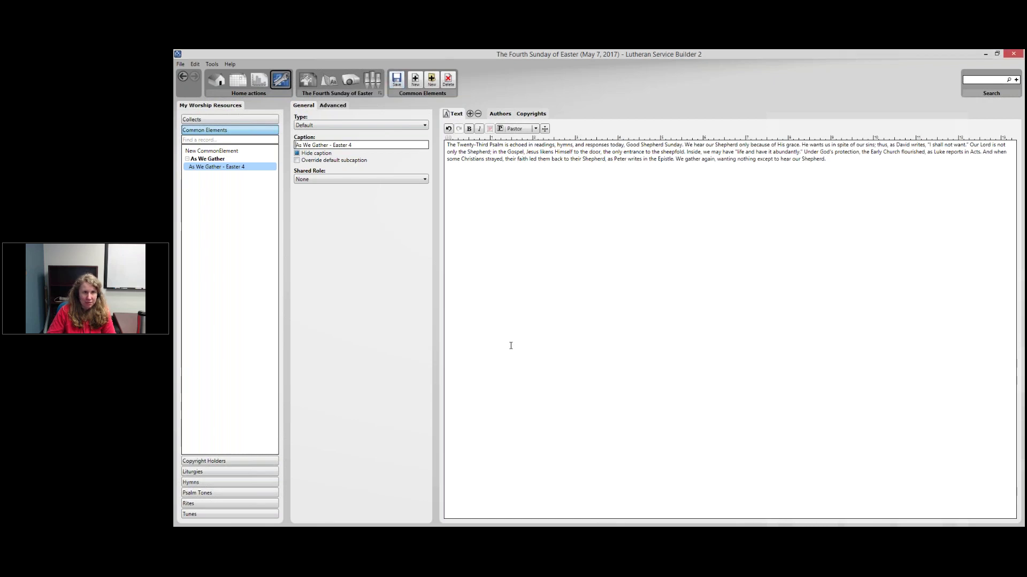
Step: Return to the Fourth Sunday of Easter service plan and select the As We Gather for Easter 4 entry at its beginning
{"action": "left_click", "coordinate": [218, 83]}
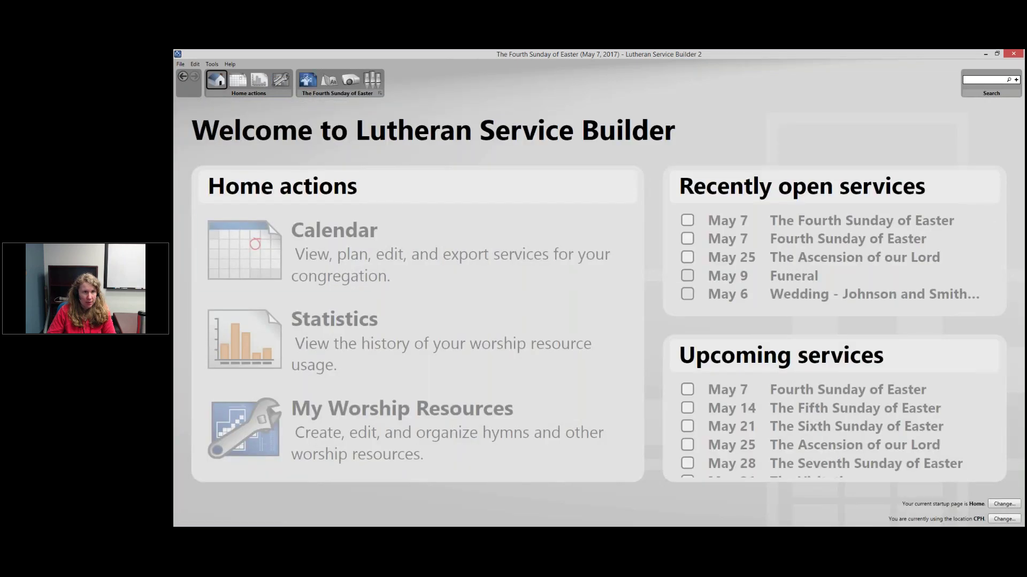
{"action": "left_click", "coordinate": [307, 81]}
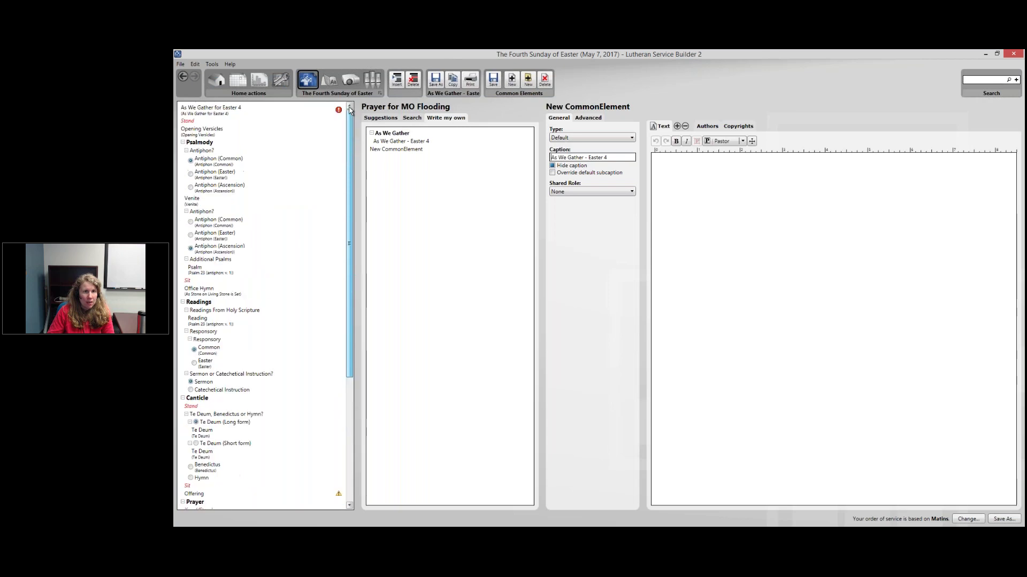
{"action": "scroll", "coordinate": [289, 110], "scroll_direction": "up", "scroll_amount": 3}
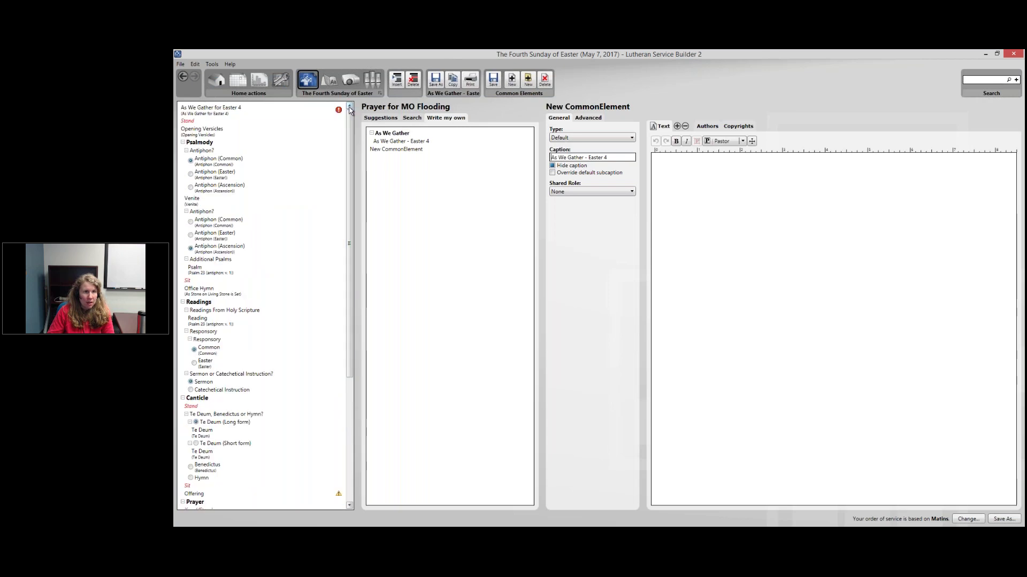
{"action": "left_click", "coordinate": [289, 110]}
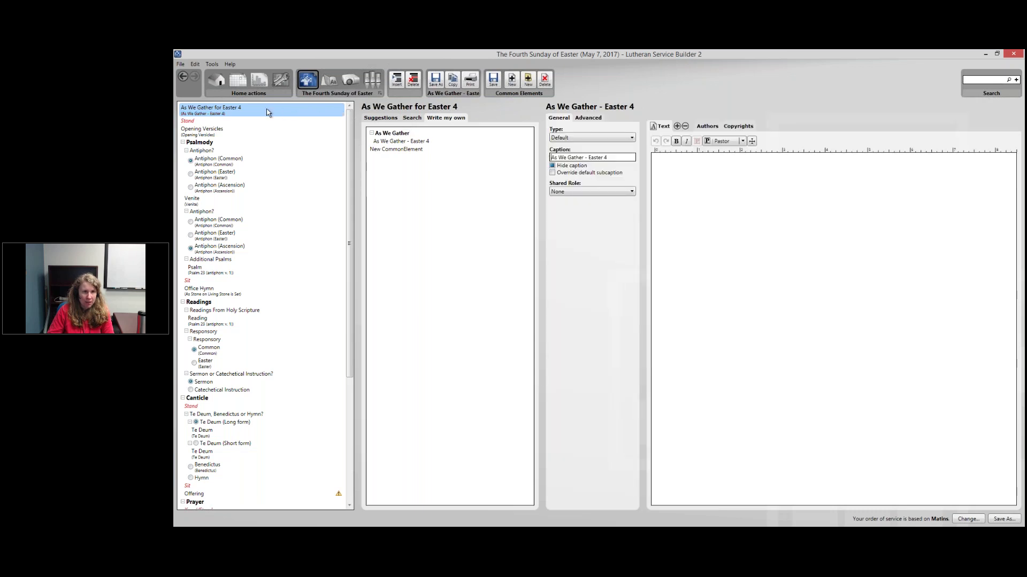
{"action": "left_click", "coordinate": [275, 139]}
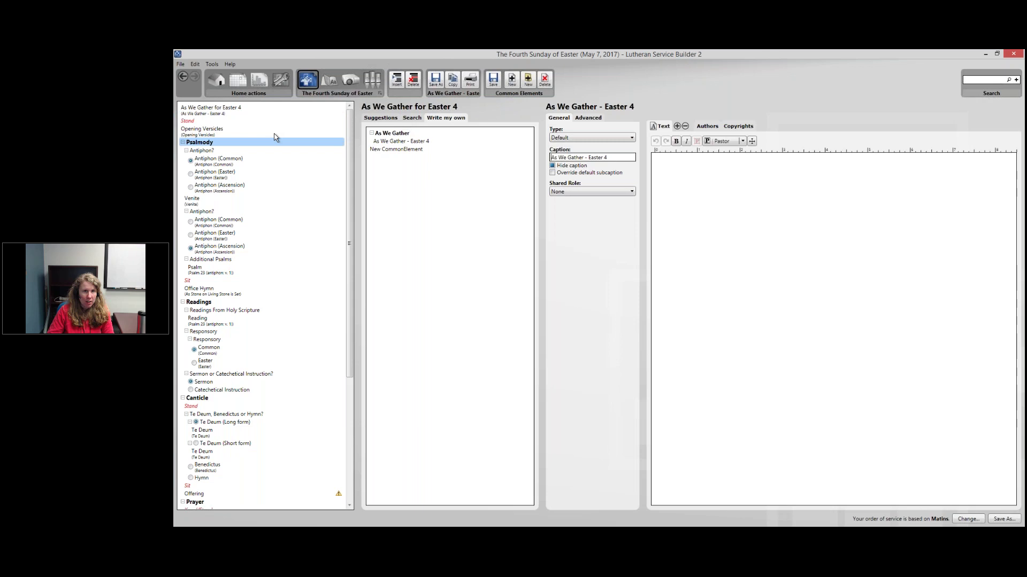
{"action": "key", "text": "Up"}
{"action": "key", "text": "Up"}
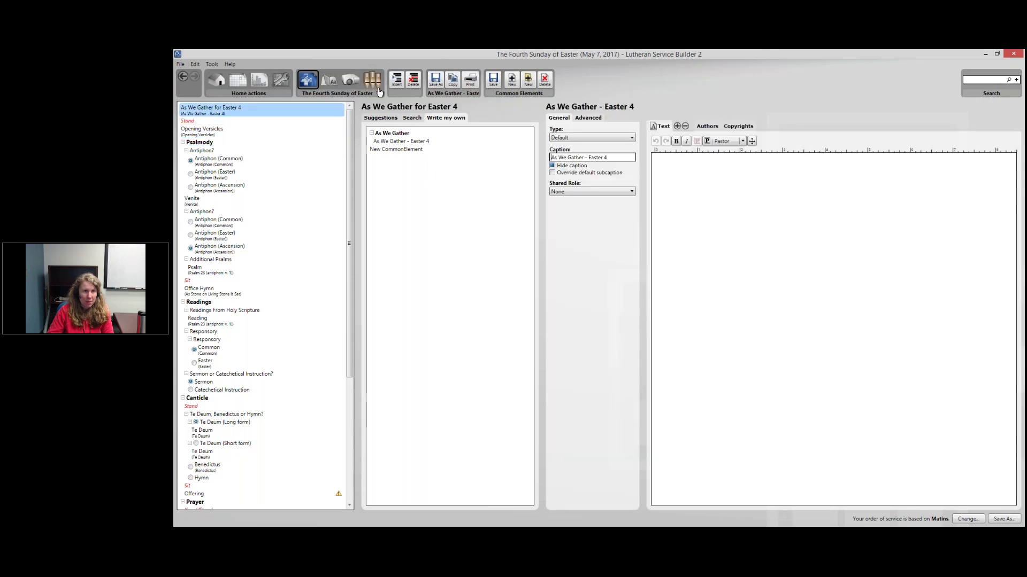
{"action": "key", "text": "Down"}
{"action": "key", "text": "Up"}
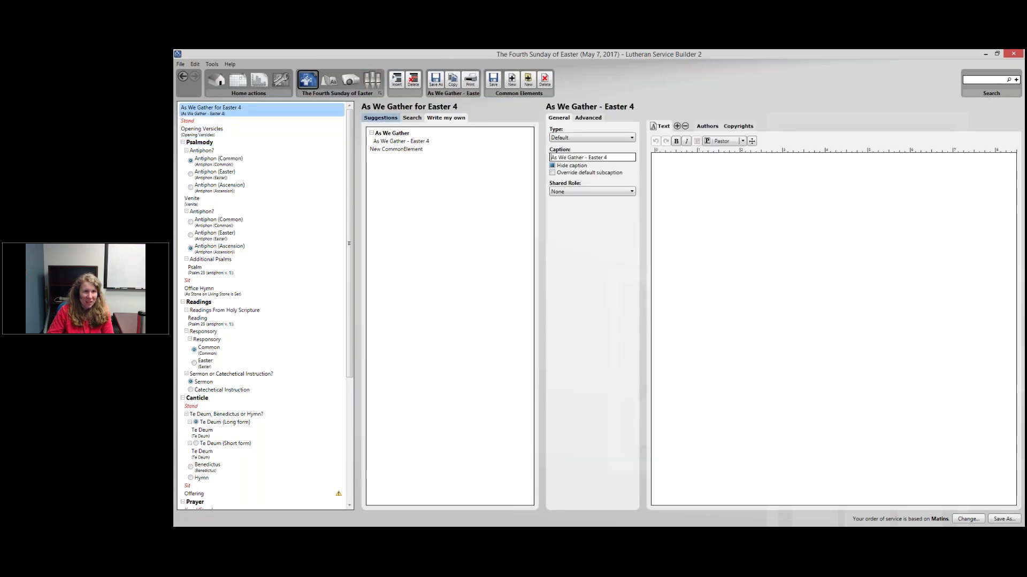
Step: Search the worship resources for "as we gather" for the selected service entry
{"action": "left_click", "coordinate": [412, 118]}
{"action": "type", "text": "MO"}
{"action": "key", "text": "BackSpace"}
{"action": "key", "text": "BackSpace"}
{"action": "type", "text": "as we"}
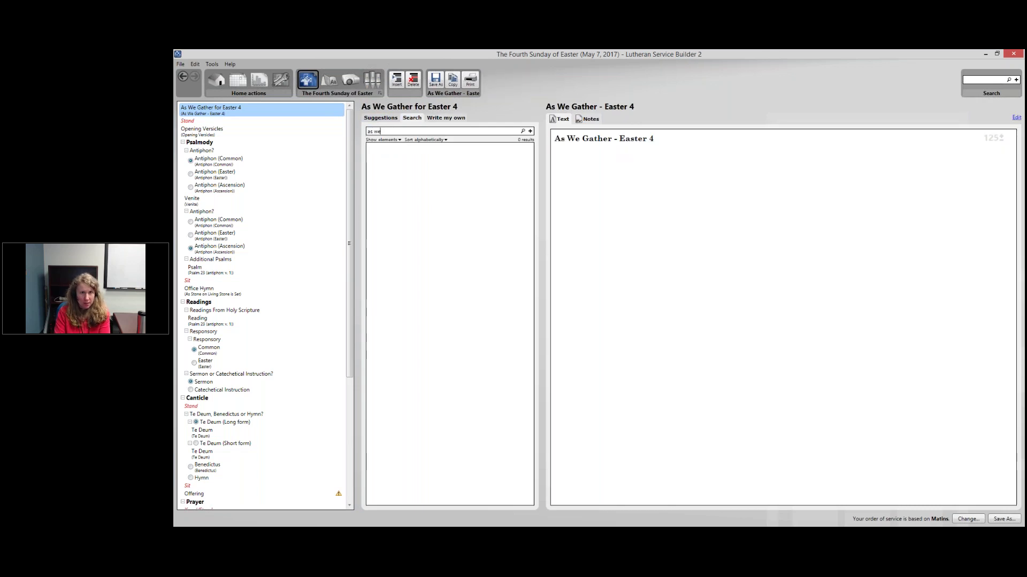
{"action": "type", "text": " gather"}
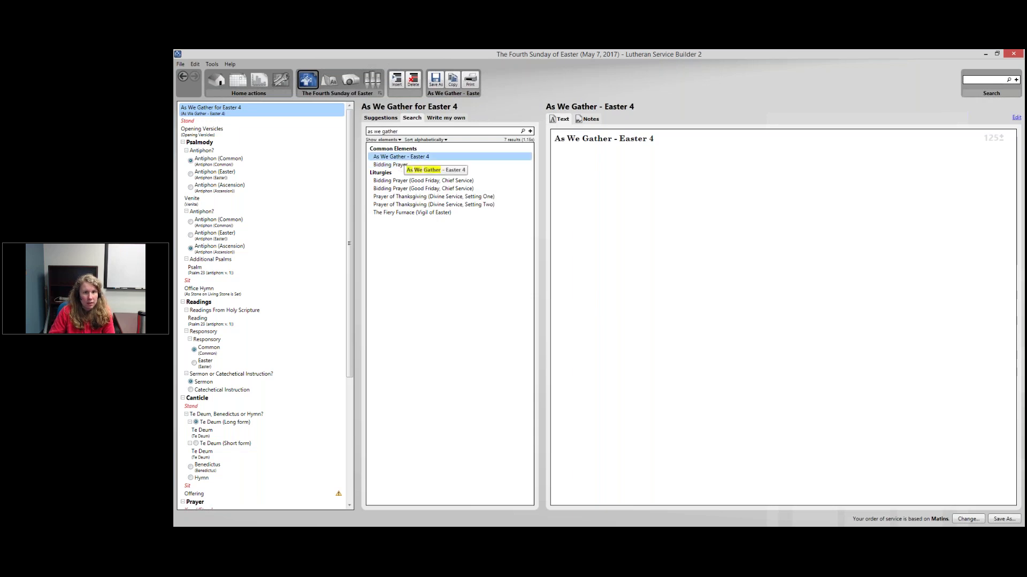
Step: Save the common element again in My Worship Resources and place As We Gather - Easter 4 into the As We Gather for Easter 4 service entry
{"action": "left_click", "coordinate": [283, 81]}
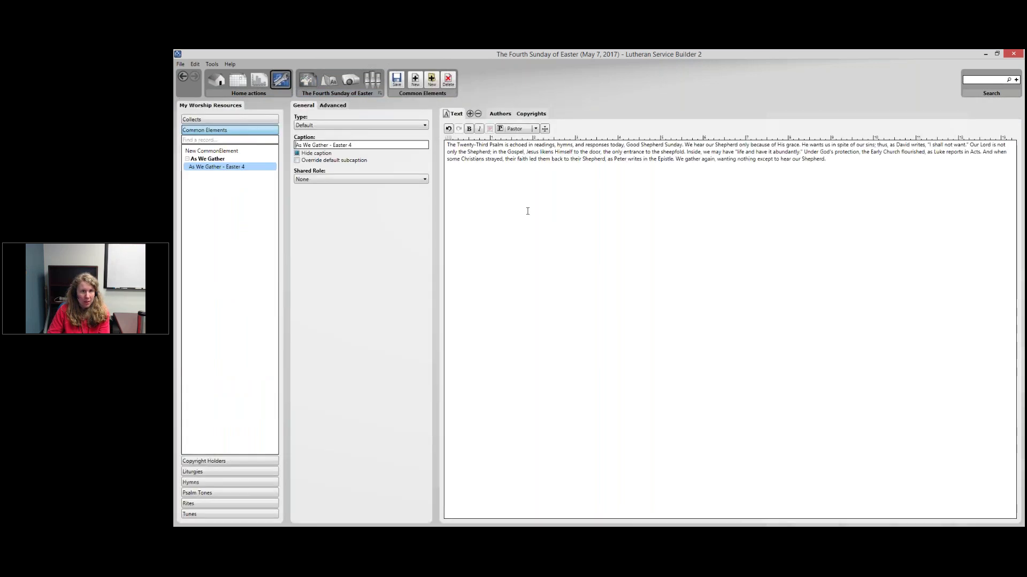
{"action": "left_click", "coordinate": [396, 79]}
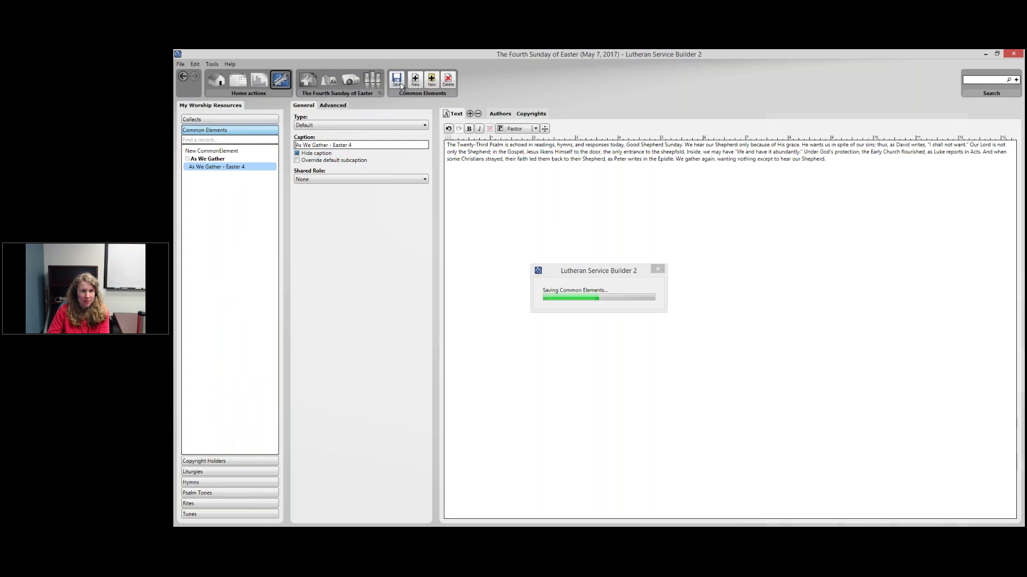
{"action": "left_click", "coordinate": [315, 84]}
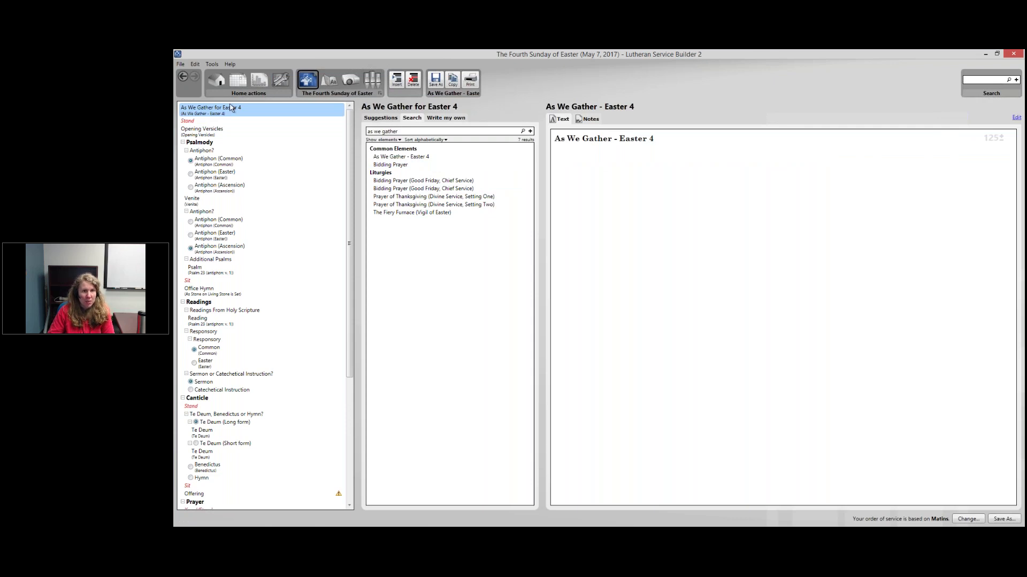
{"action": "left_click_drag", "start_coordinate": [422, 157], "coordinate": [260, 114]}
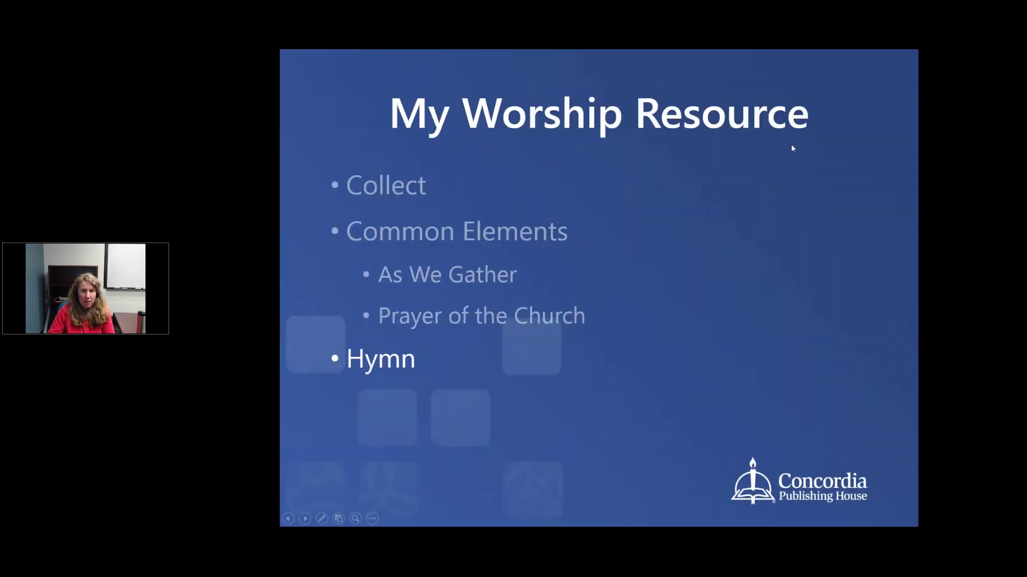
Step: Switch back to Lutheran Service Builder and caption the blank common element in My Worship Resources "Prayer of the Church for Ascension Day"
{"action": "key", "text": "alt+Tab"}
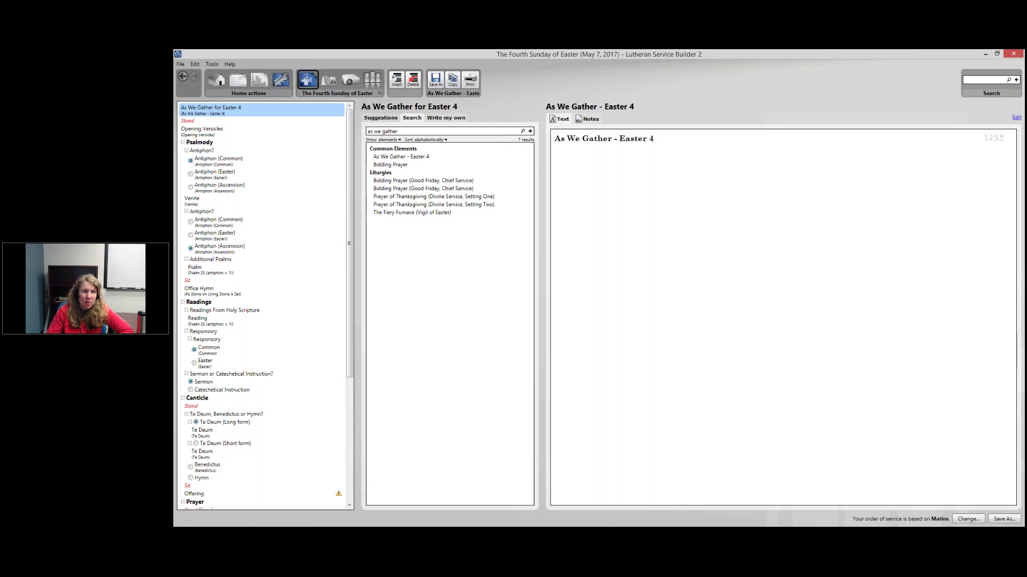
{"action": "left_click", "coordinate": [1016, 117]}
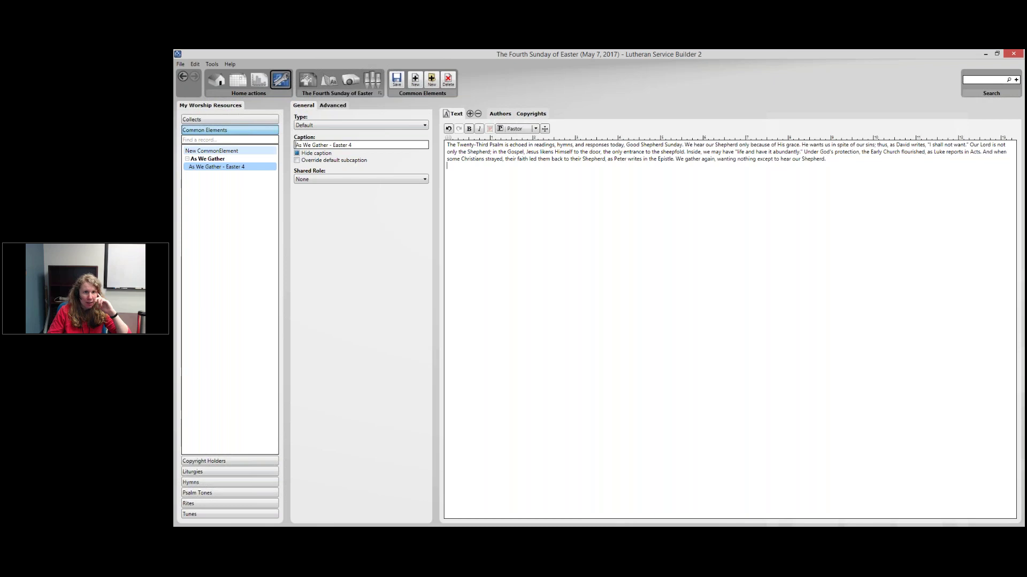
{"action": "left_click", "coordinate": [215, 151]}
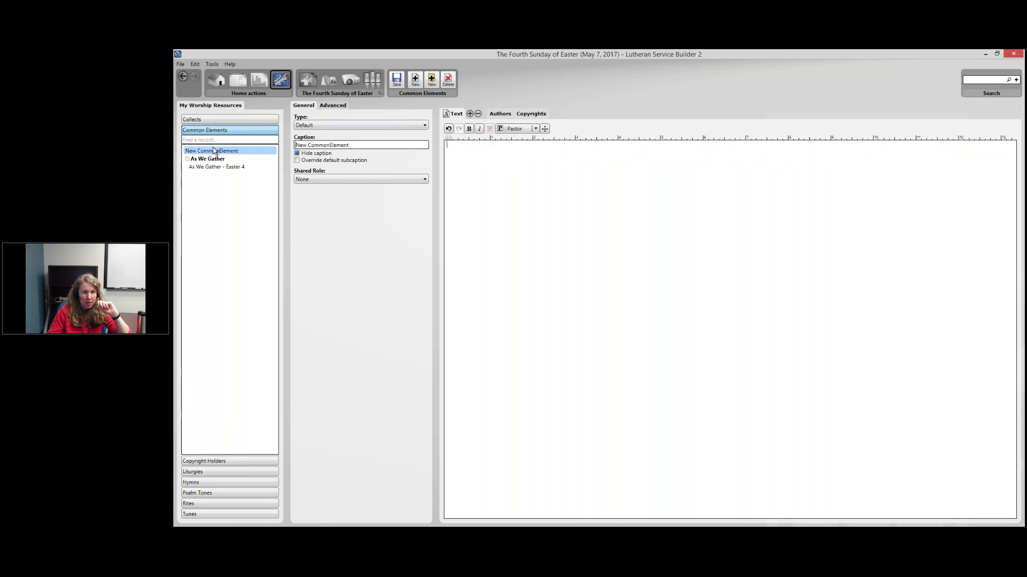
{"action": "triple_click", "coordinate": [368, 146]}
{"action": "type", "text": "Prayer for th"}
{"action": "key", "text": "BackSpace"}
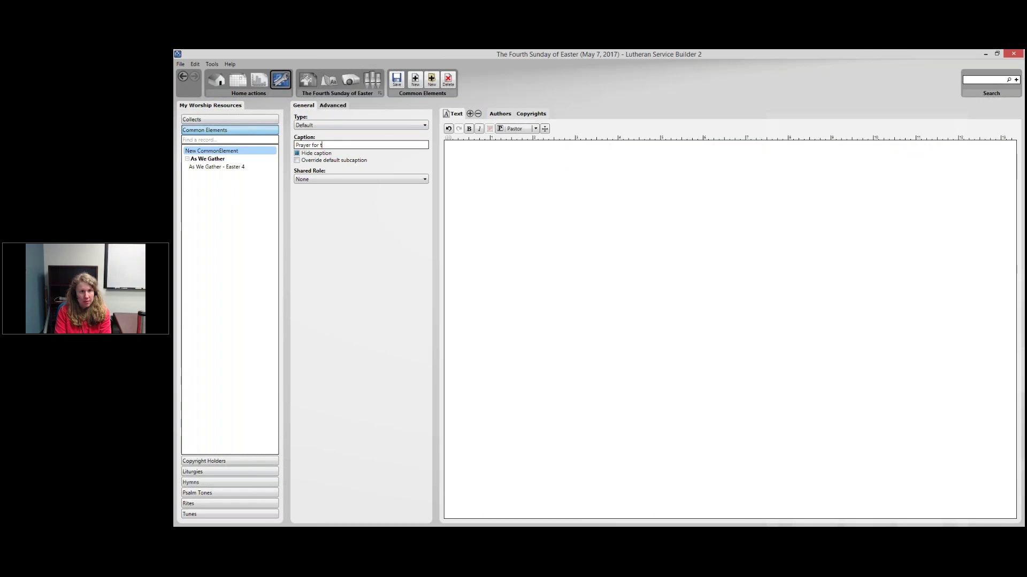
{"action": "type", "text": "the Church for Ascension Day"}
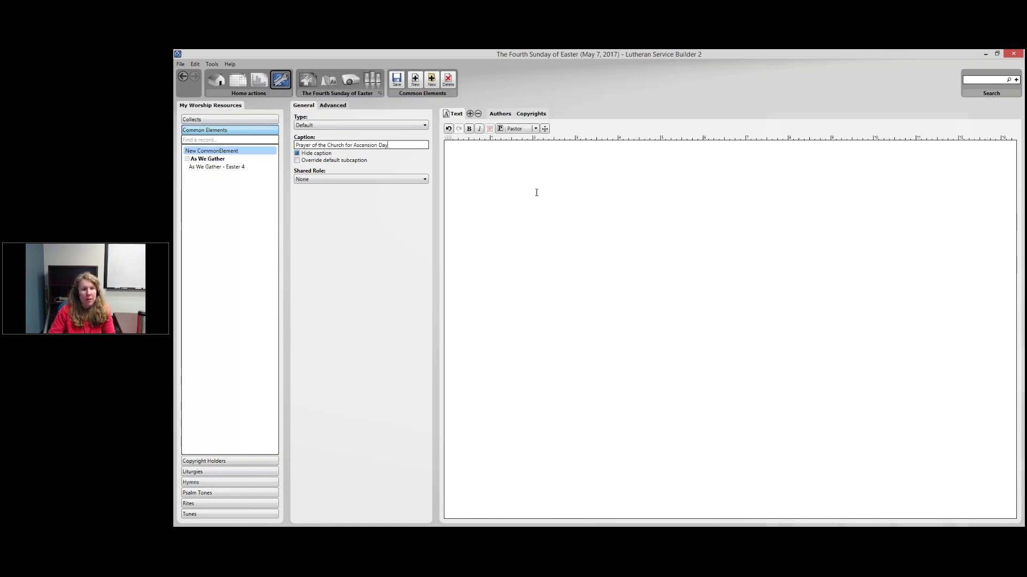
Step: Paste the copied Prayer of the Church text into the new common element's body
{"action": "left_click", "coordinate": [672, 163]}
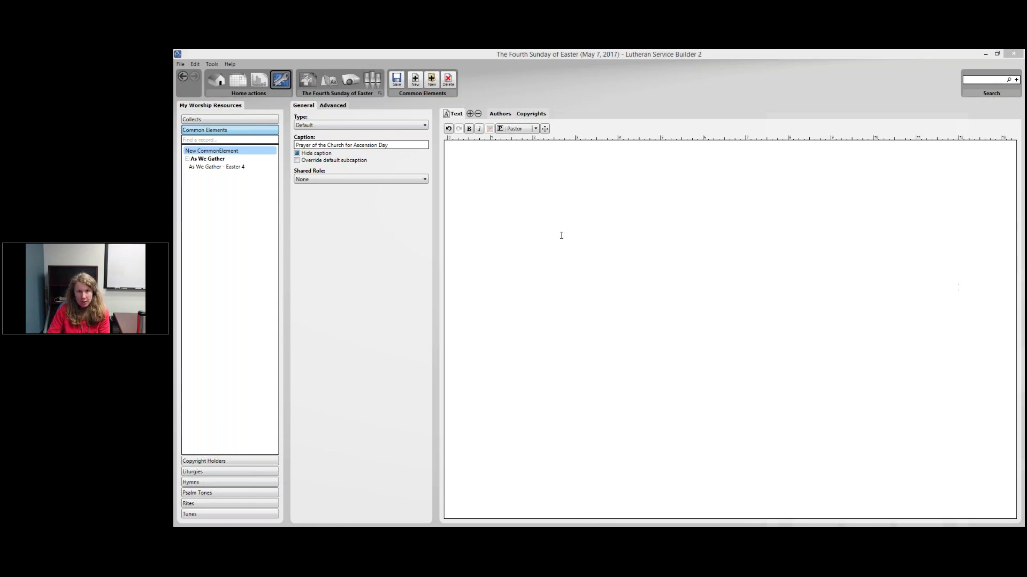
{"action": "left_click", "coordinate": [544, 170]}
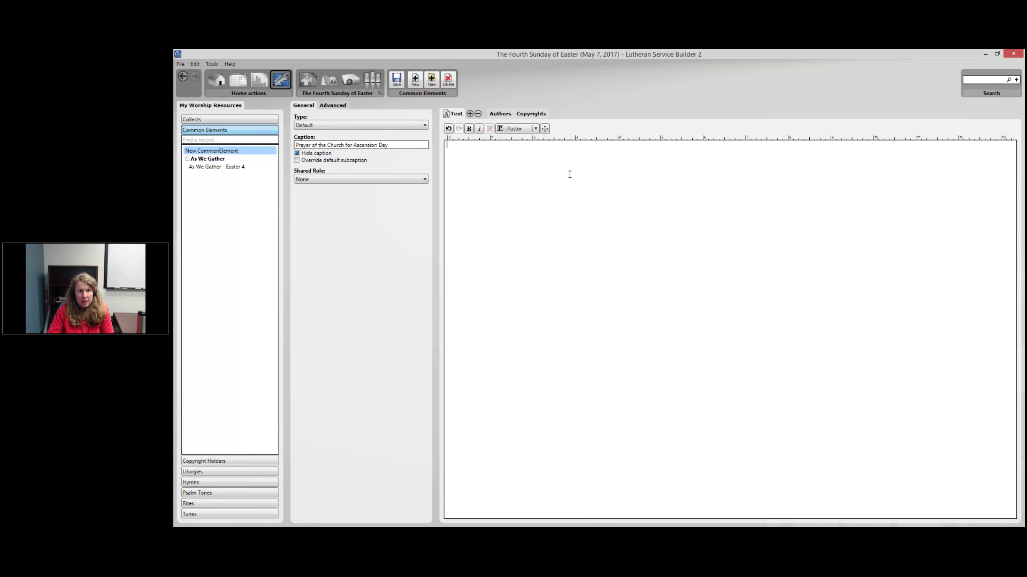
{"action": "key", "text": "ctrl+v"}
Step: Remove the "Prayer of the Church", "Fourth Sunday of Easter" and "7 May 2017" heading lines above the prayer text
{"action": "left_click_drag", "start_coordinate": [447, 144], "coordinate": [499, 144]}
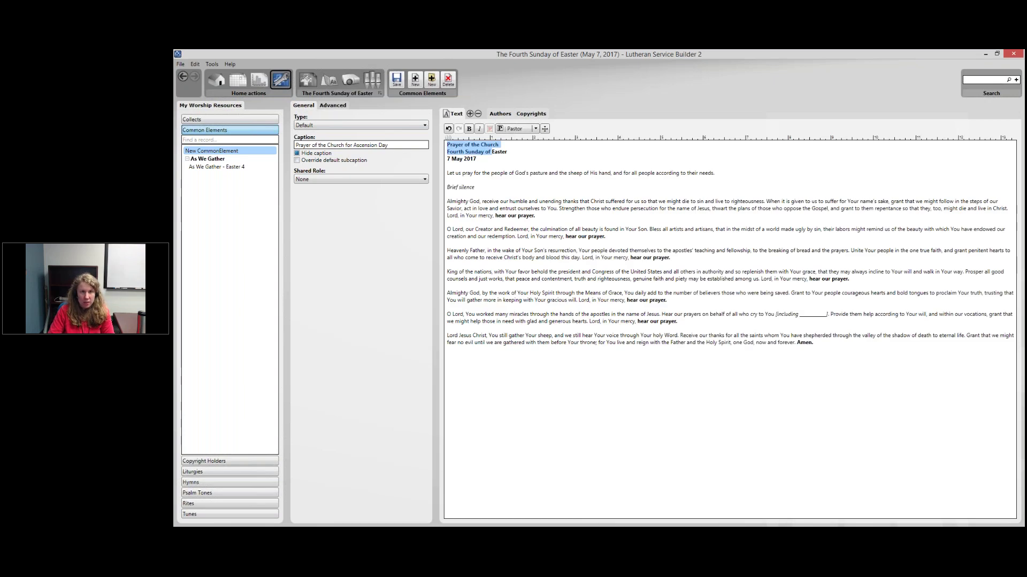
{"action": "type", "text": "r"}
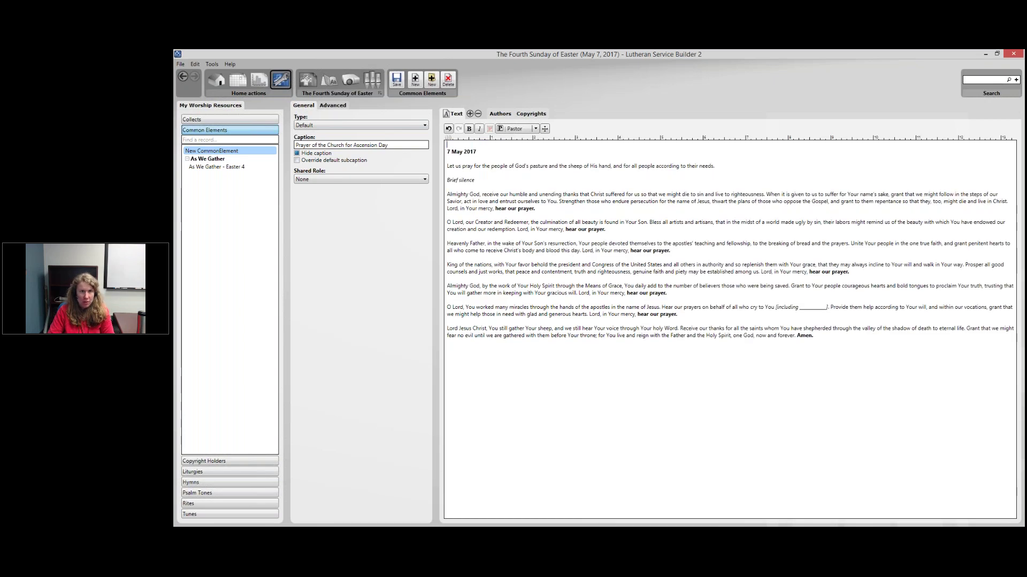
{"action": "key", "text": "Delete"}
{"action": "key", "text": "Delete"}
{"action": "key", "text": "Delete"}
{"action": "key", "text": "shift+End"}
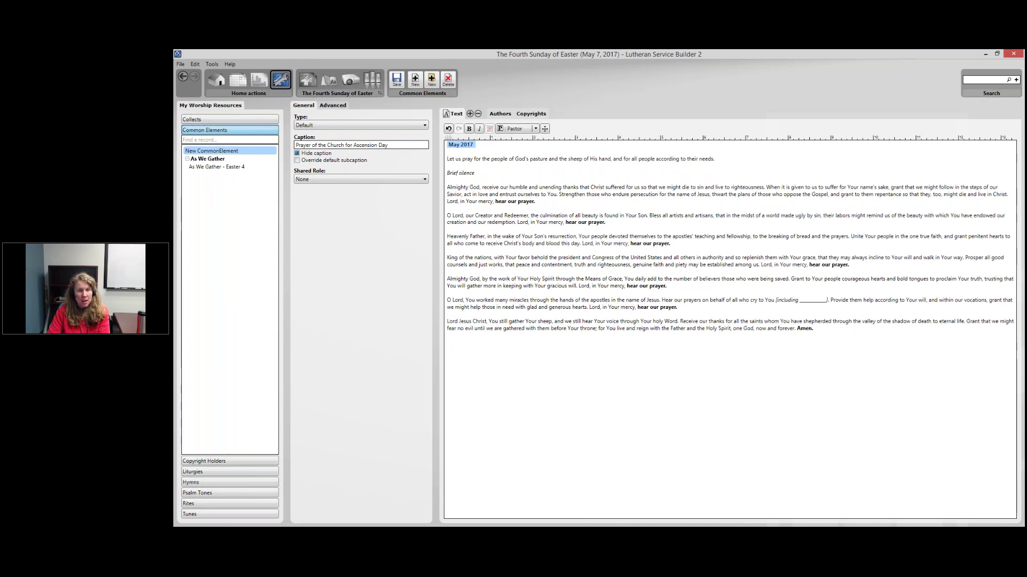
{"action": "key", "text": "Delete"}
{"action": "key", "text": "Delete"}
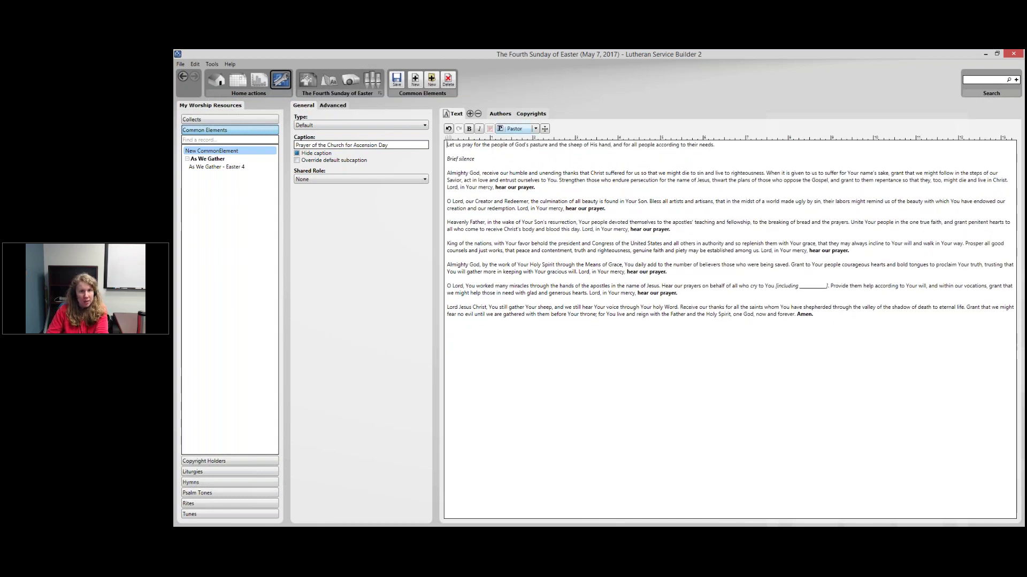
Step: Assign the Pastor speaker role to the opening "Let us pray for the people of God's pasture" line
{"action": "left_click_drag", "start_coordinate": [751, 147], "coordinate": [449, 145]}
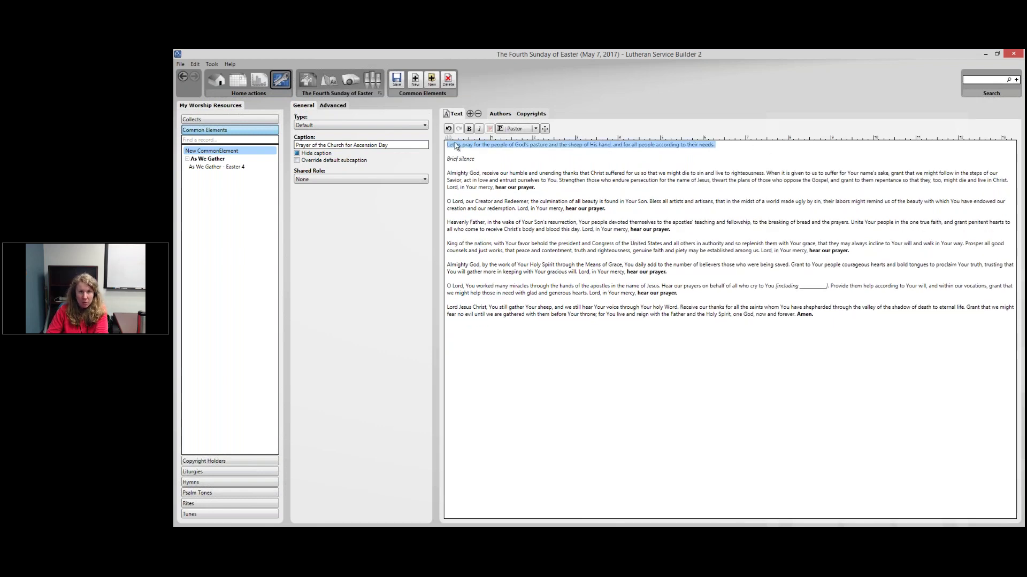
{"action": "left_click", "coordinate": [521, 130]}
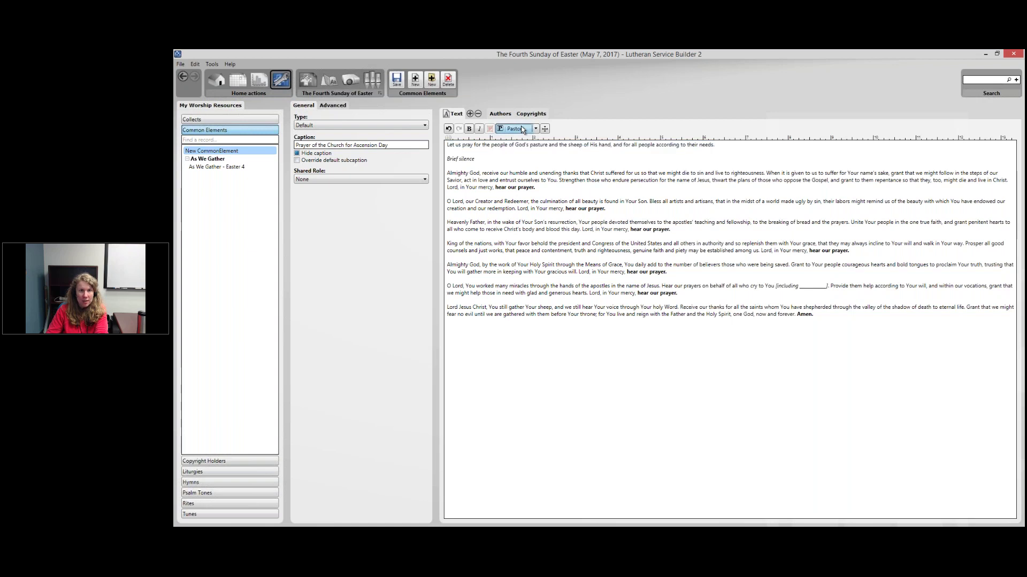
{"action": "left_click", "coordinate": [478, 161]}
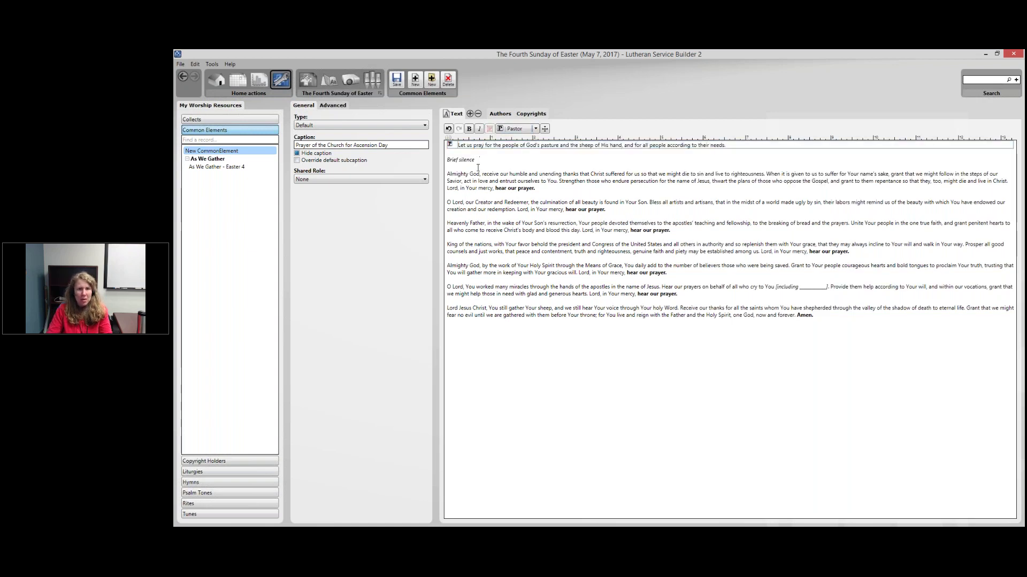
Step: Split each bold "hear our prayer." response and the final "Amen." from its petition onto a separate line
{"action": "left_click", "coordinate": [496, 189]}
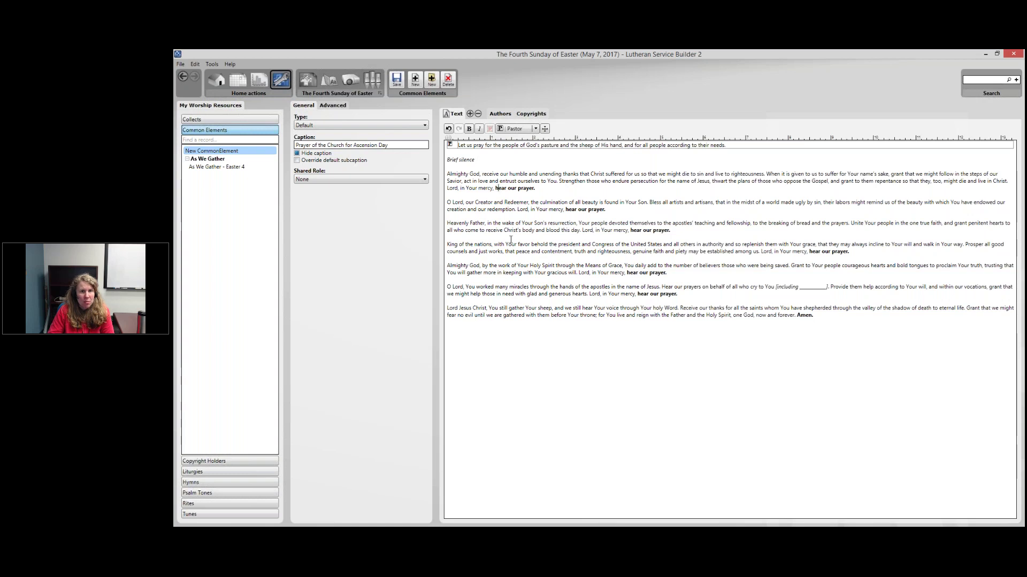
{"action": "key", "text": "Return"}
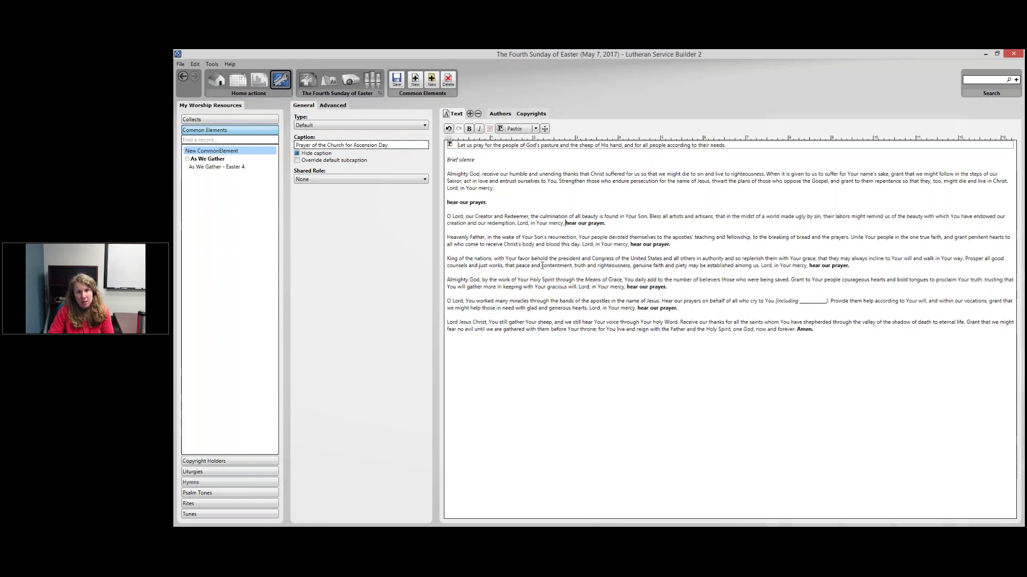
{"action": "key", "text": "Return"}
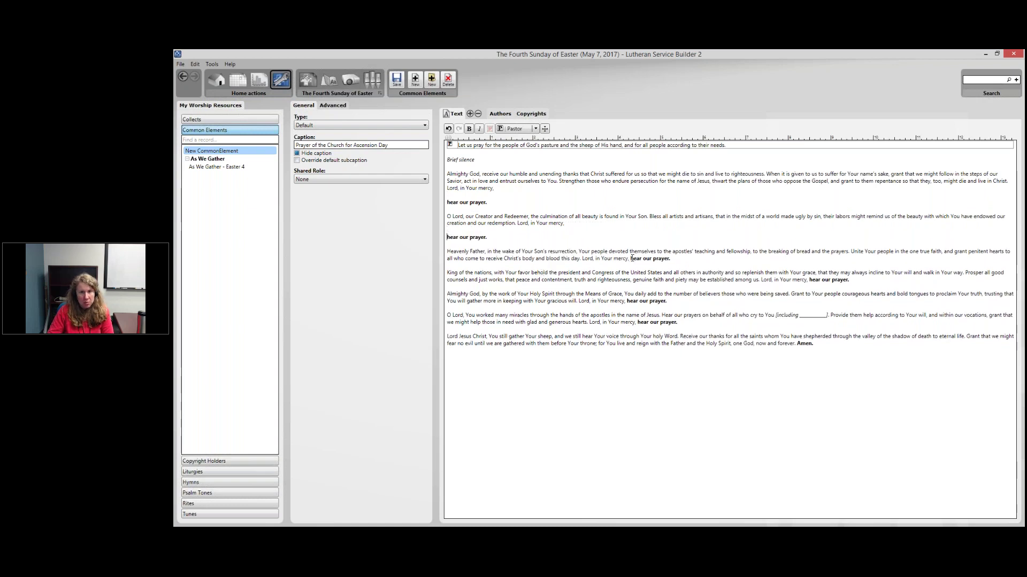
{"action": "key", "text": "Return"}
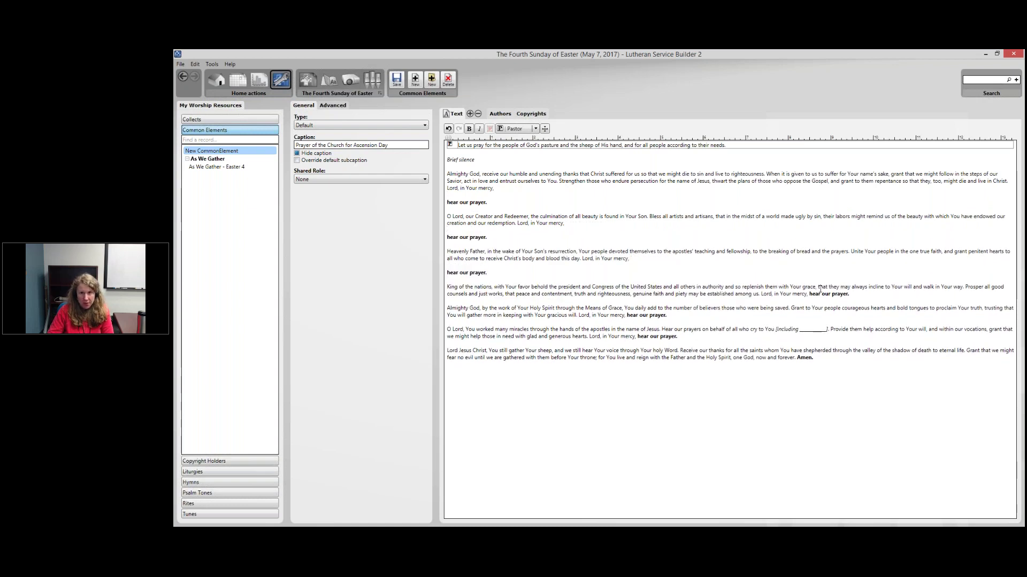
{"action": "left_click", "coordinate": [810, 293]}
{"action": "key", "text": "Return"}
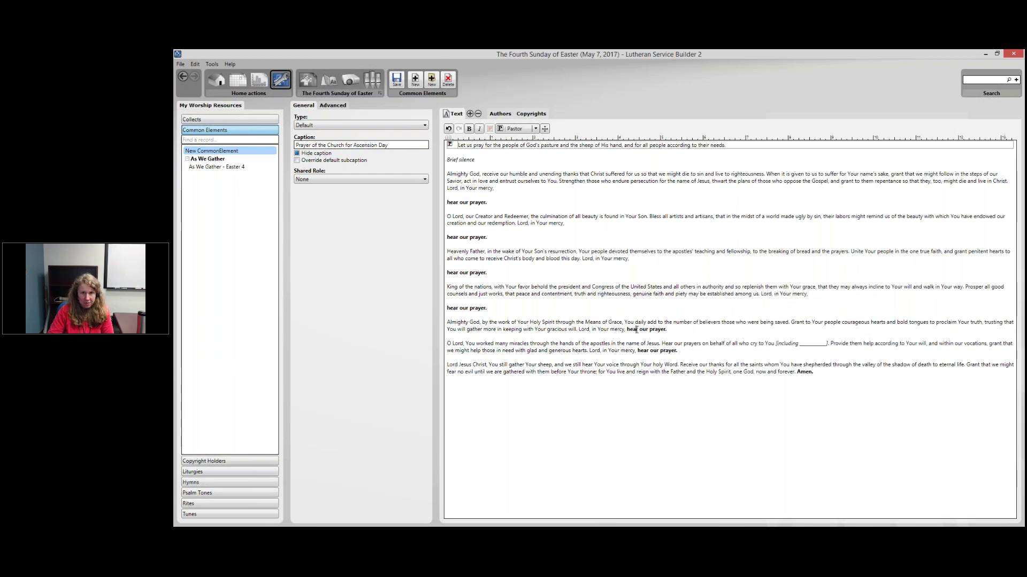
{"action": "key", "text": "Return"}
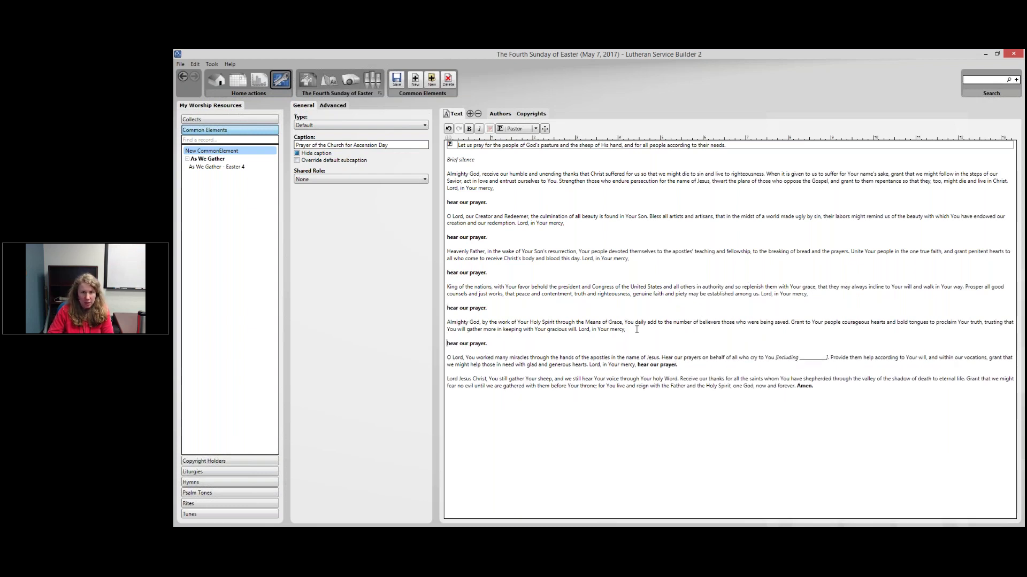
{"action": "left_click", "coordinate": [638, 365]}
{"action": "key", "text": "Return"}
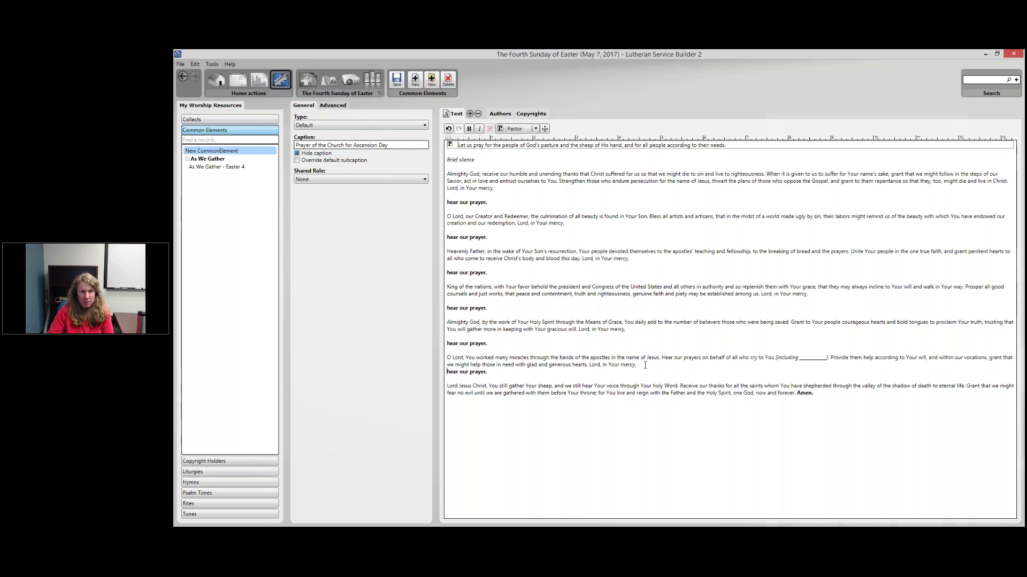
{"action": "key", "text": "Return"}
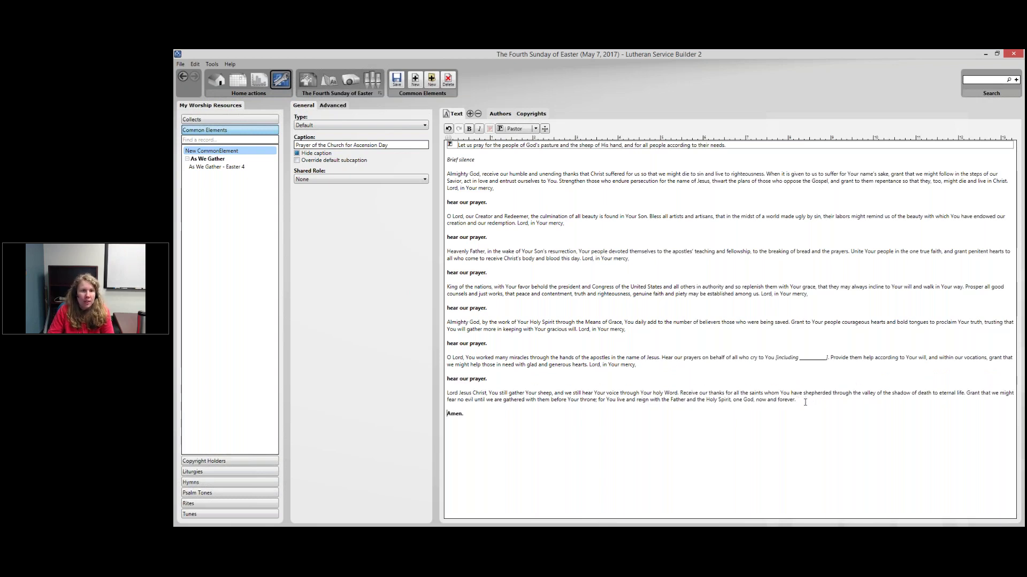
Step: Assign the Pastor speaker role to the first four petitions, from "Almighty God, receive our humble" through "King of the nations"
{"action": "left_click_drag", "start_coordinate": [495, 188], "coordinate": [433, 175]}
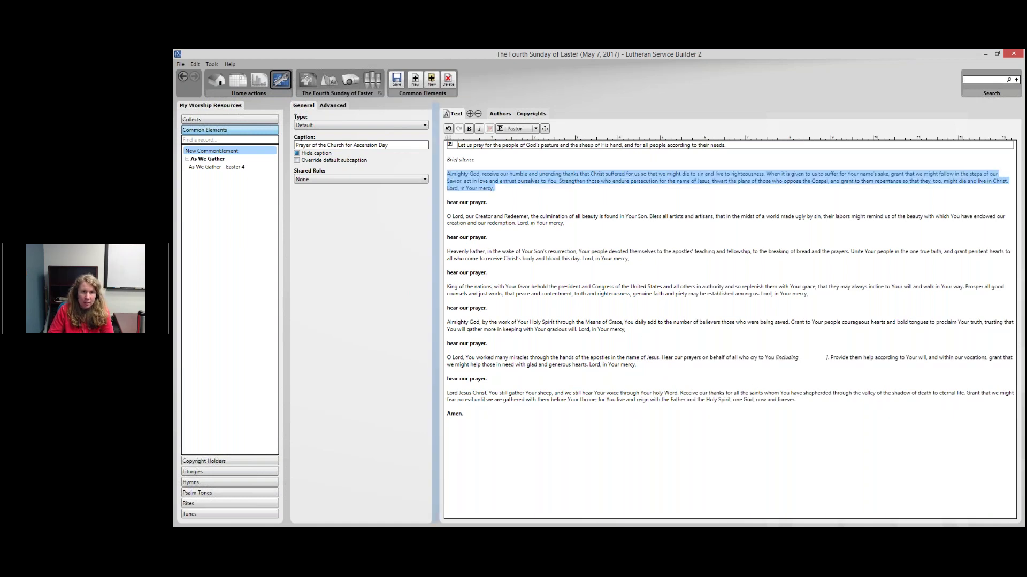
{"action": "left_click", "coordinate": [515, 129]}
{"action": "key", "text": "Return"}
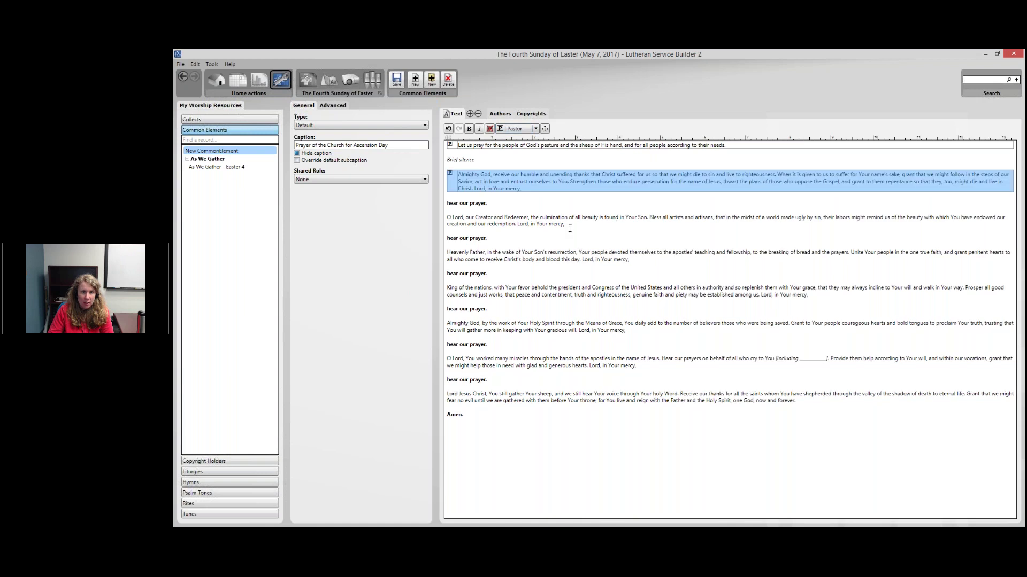
{"action": "left_click_drag", "start_coordinate": [565, 224], "coordinate": [447, 218]}
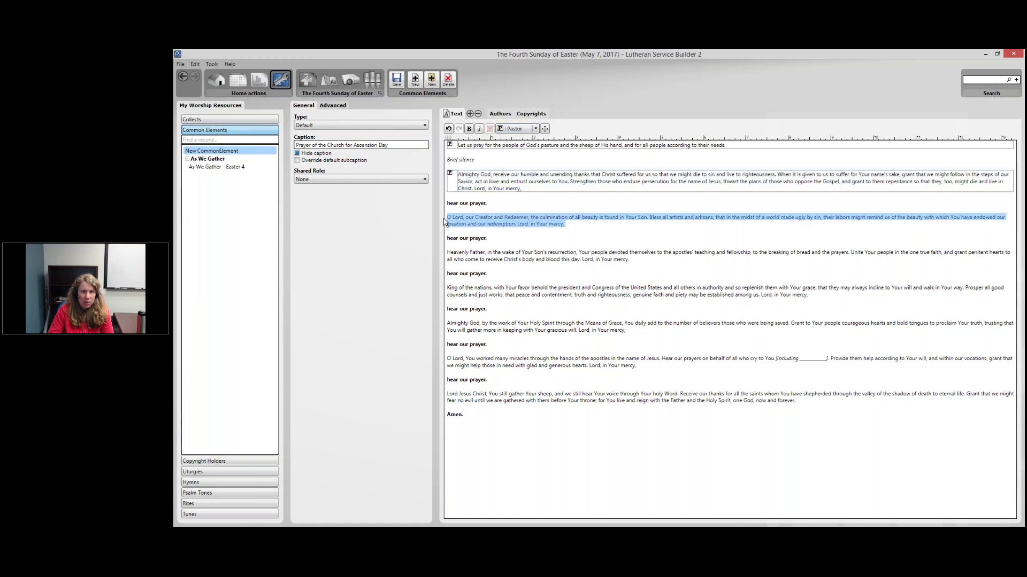
{"action": "left_click", "coordinate": [519, 130]}
{"action": "key", "text": "Return"}
{"action": "left_click_drag", "start_coordinate": [630, 261], "coordinate": [458, 251]}
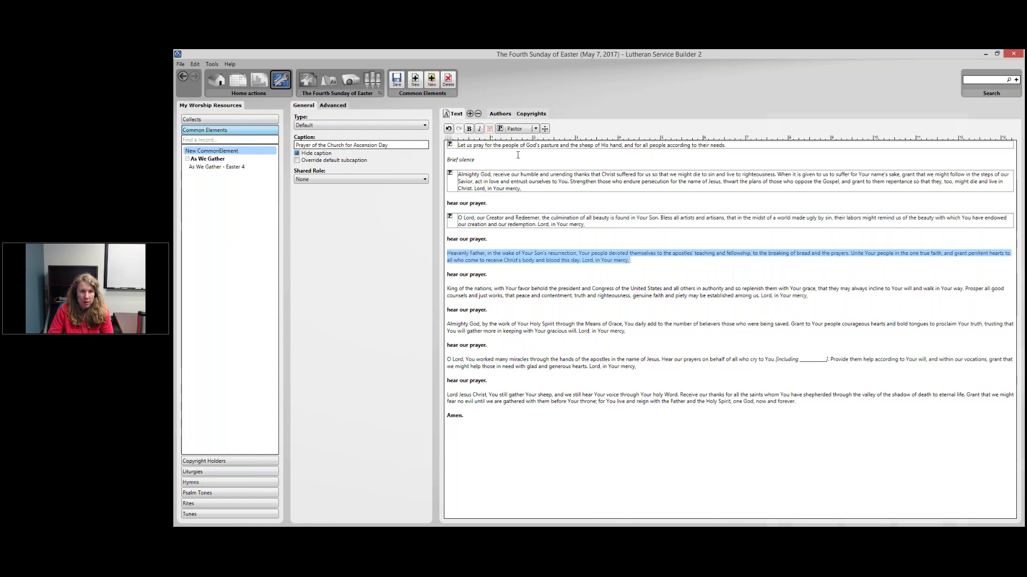
{"action": "left_click", "coordinate": [519, 129]}
{"action": "key", "text": "Return"}
{"action": "left_click_drag", "start_coordinate": [808, 296], "coordinate": [454, 290]}
{"action": "left_click", "coordinate": [519, 130]}
{"action": "key", "text": "Return"}
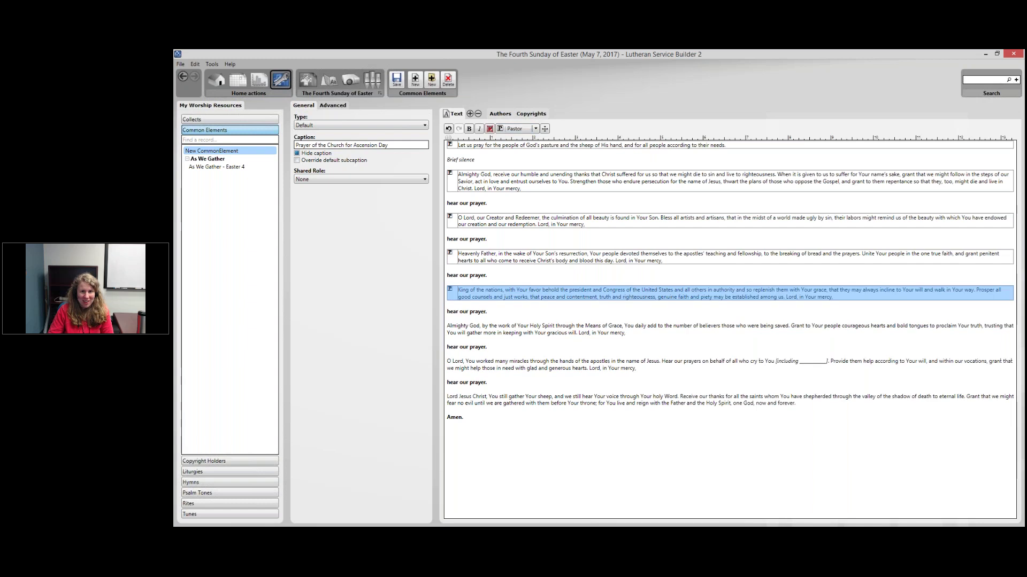
Step: Assign the Pastor speaker role to the last three petitions, from "Almighty God, by the work" through "Lord Jesus Christ"
{"action": "left_click_drag", "start_coordinate": [624, 335], "coordinate": [454, 326]}
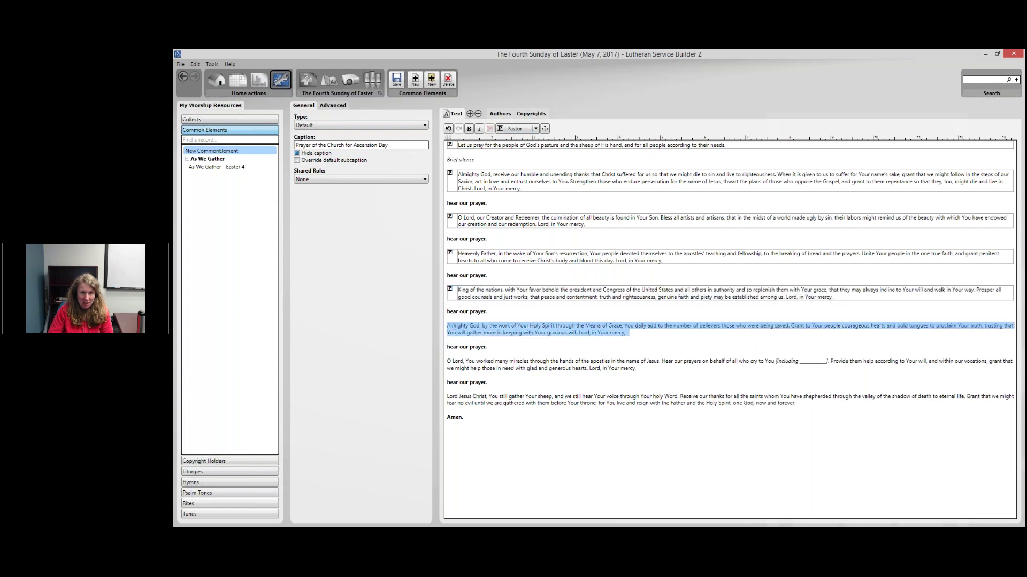
{"action": "left_click", "coordinate": [518, 130]}
{"action": "key", "text": "Return"}
{"action": "left_click_drag", "start_coordinate": [639, 370], "coordinate": [456, 362]}
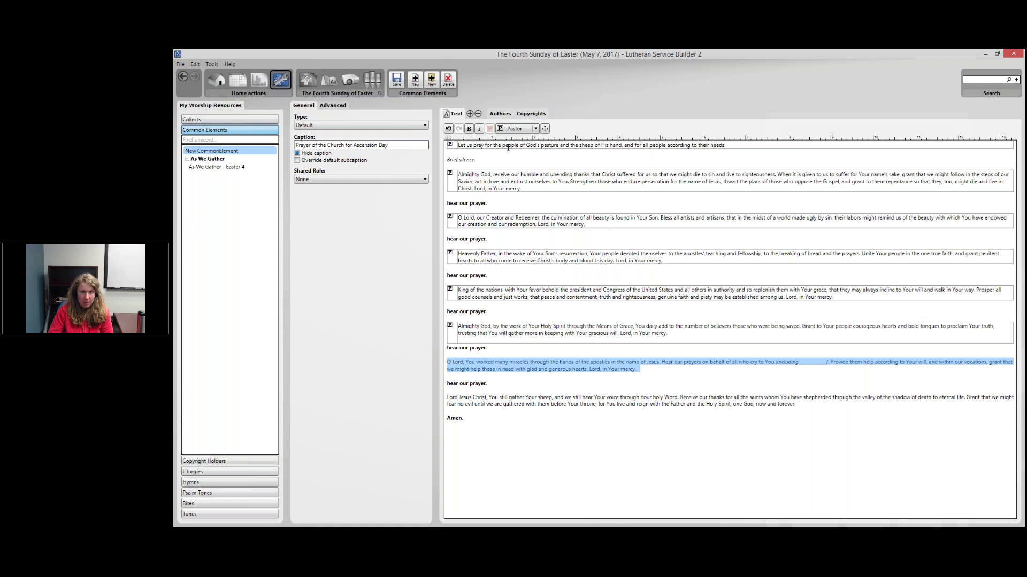
{"action": "left_click", "coordinate": [516, 129]}
{"action": "key", "text": "Return"}
{"action": "left_click_drag", "start_coordinate": [797, 405], "coordinate": [434, 395]}
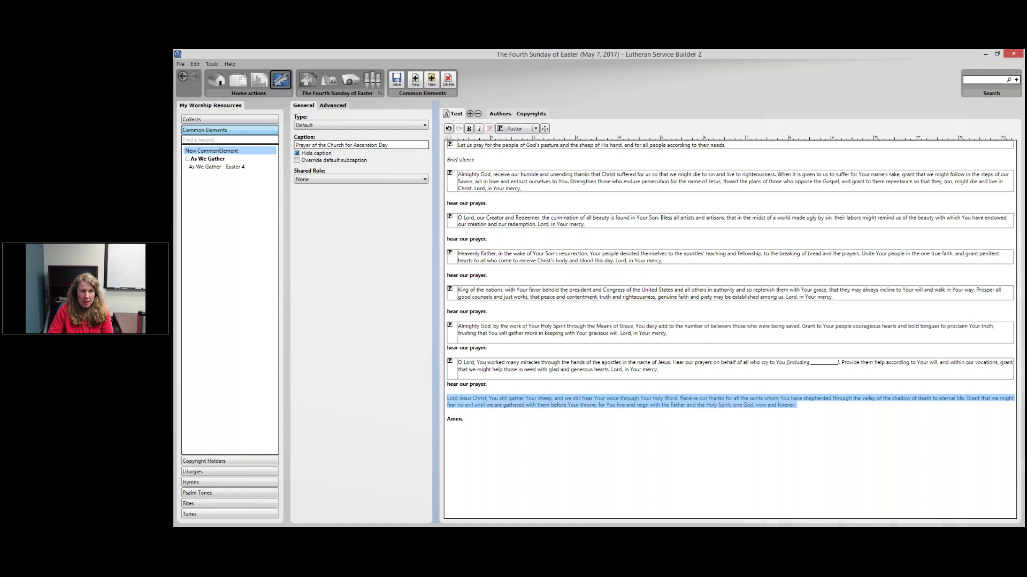
{"action": "key", "text": "Return"}
Step: Assign the People speaker role to all six "hear our prayer." responses
{"action": "left_click_drag", "start_coordinate": [489, 204], "coordinate": [447, 203]}
{"action": "left_click", "coordinate": [536, 130]}
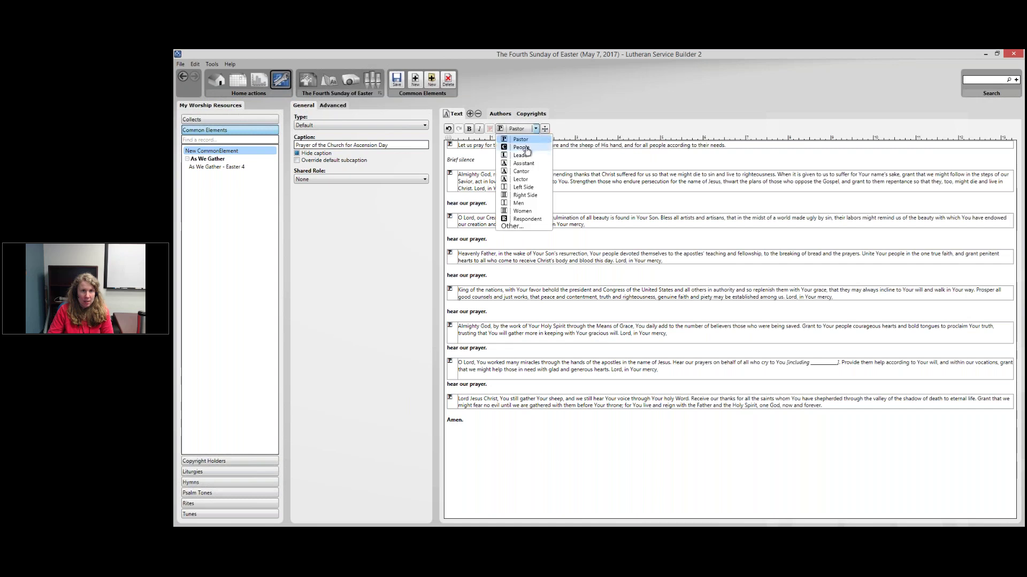
{"action": "left_click", "coordinate": [516, 162]}
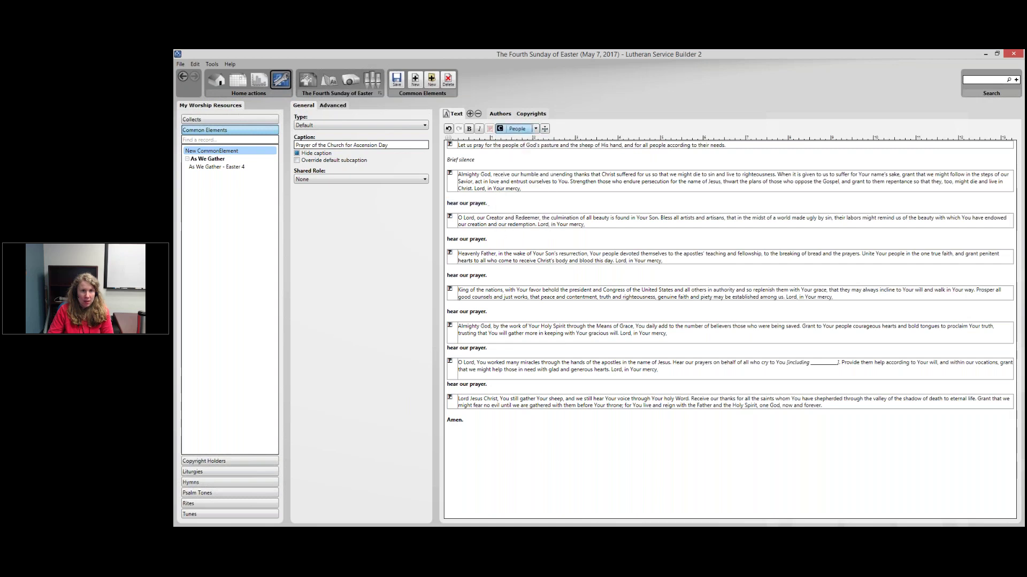
{"action": "left_click_drag", "start_coordinate": [487, 239], "coordinate": [447, 239]}
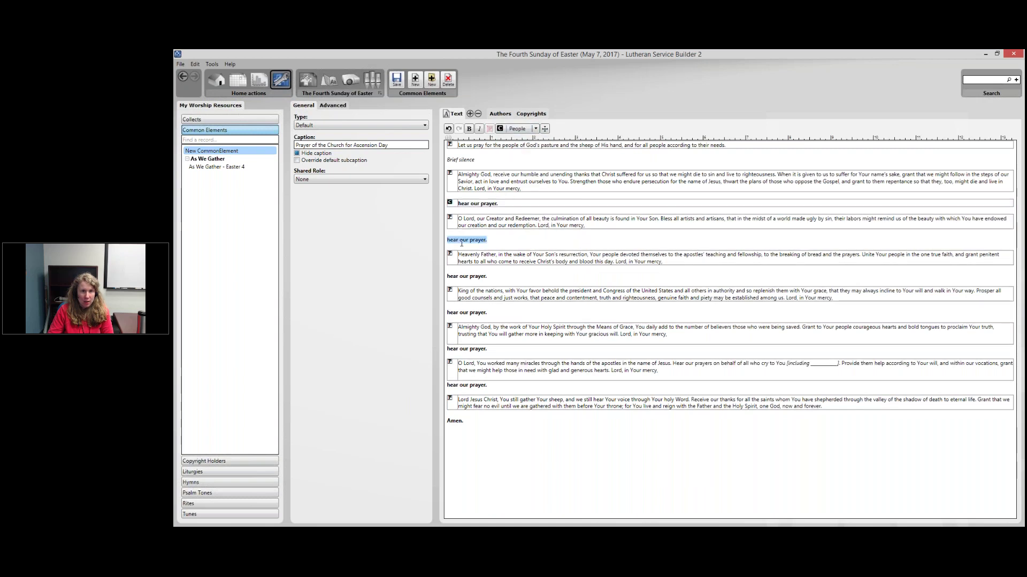
{"action": "left_click", "coordinate": [516, 129]}
{"action": "left_click_drag", "start_coordinate": [486, 277], "coordinate": [447, 277]}
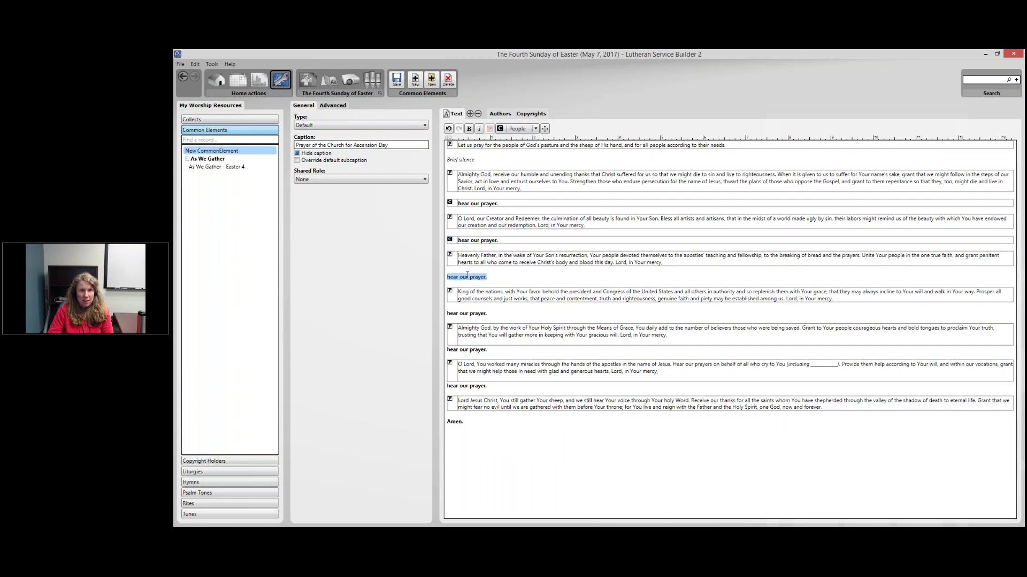
{"action": "left_click", "coordinate": [510, 129]}
{"action": "triple_click", "coordinate": [467, 315]}
{"action": "left_click", "coordinate": [522, 130]}
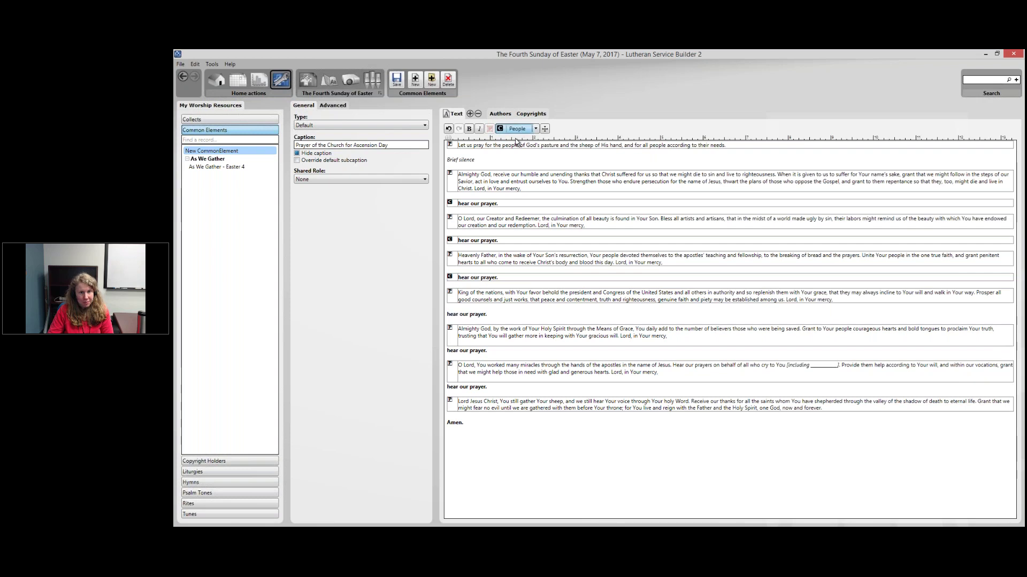
{"action": "triple_click", "coordinate": [467, 351]}
{"action": "left_click", "coordinate": [517, 129]}
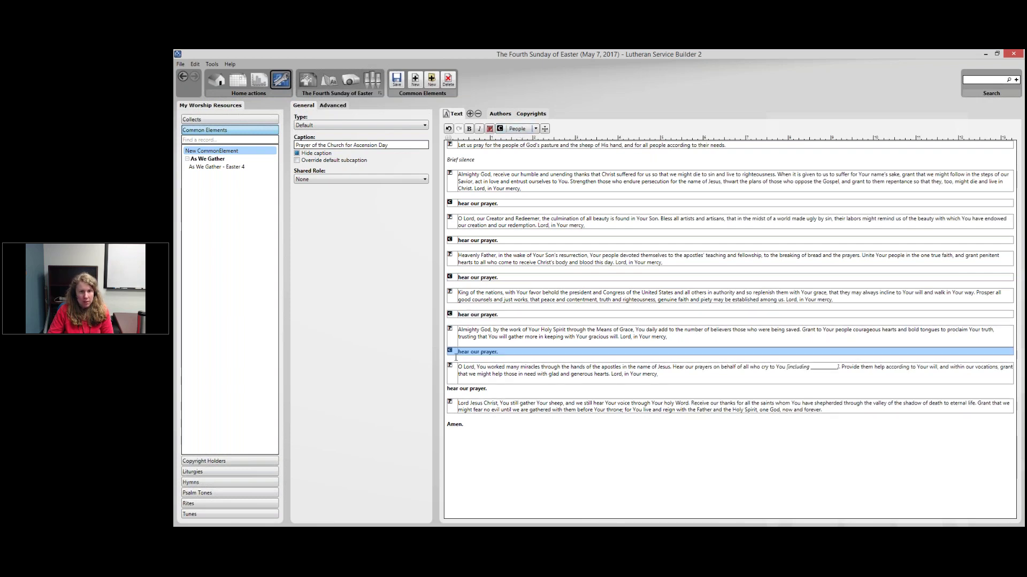
{"action": "left_click", "coordinate": [464, 389]}
{"action": "triple_click", "coordinate": [465, 389]}
{"action": "left_click", "coordinate": [517, 129]}
Step: Remove the square brackets and the underscore blank around the word "including" in the "O Lord, You worked many miracles" petition
{"action": "left_click", "coordinate": [809, 367]}
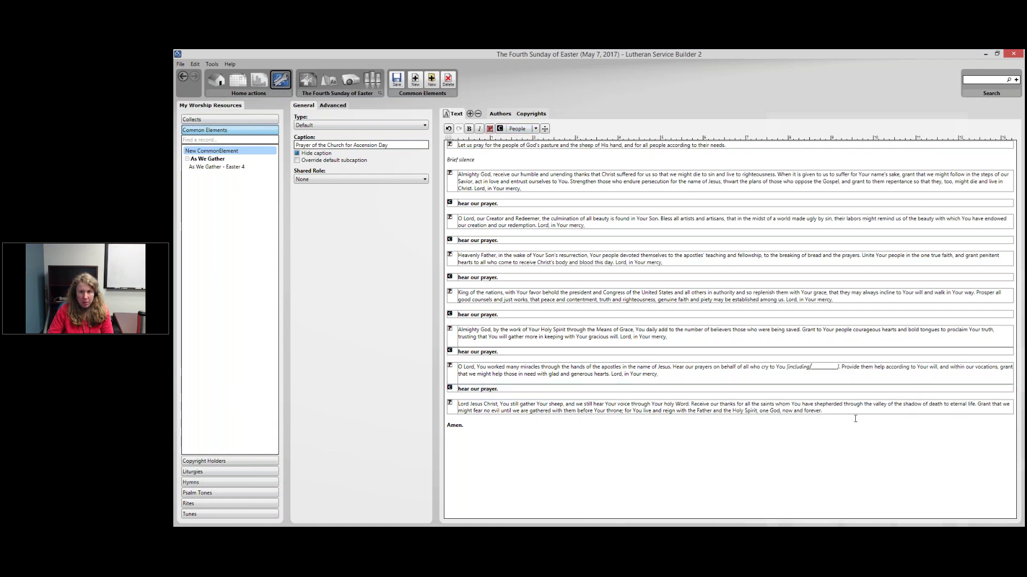
{"action": "key", "text": "Left"}
{"action": "key", "text": "Left"}
{"action": "key", "text": "Left"}
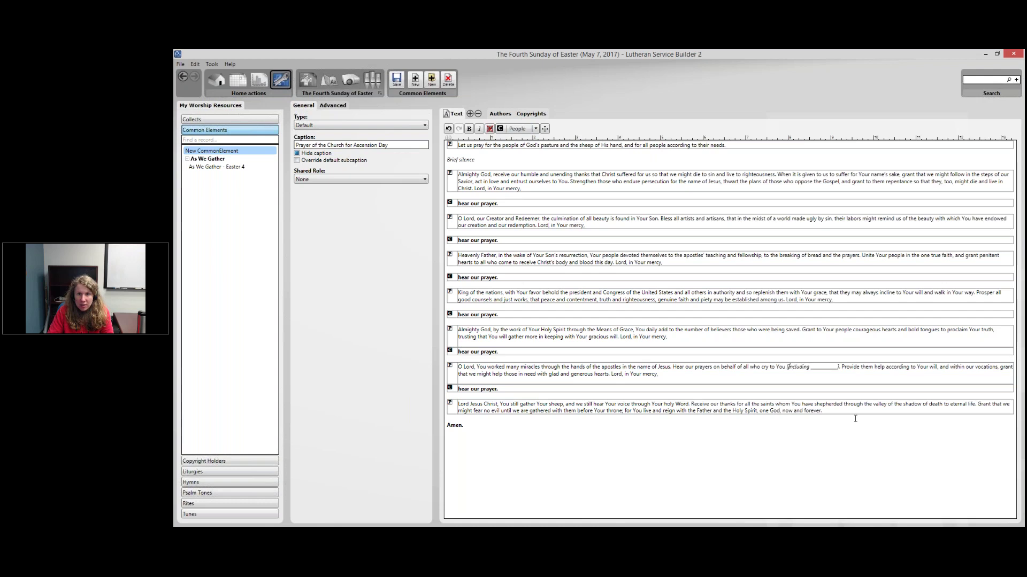
{"action": "key", "text": "BackSpace"}
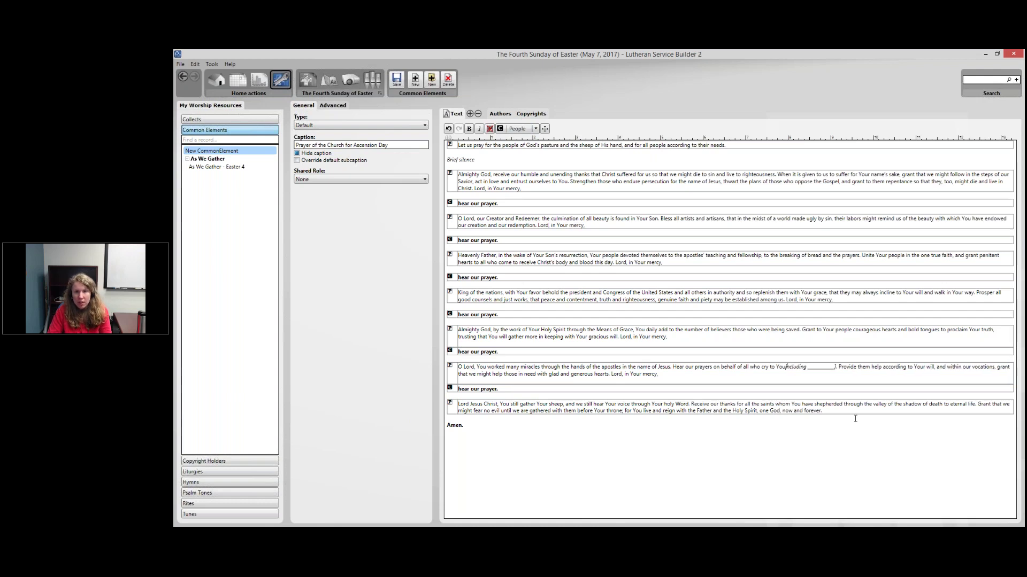
{"action": "key", "text": "Right"}
{"action": "key", "text": "Delete"}
{"action": "key", "text": "Delete"}
{"action": "key", "text": "Delete"}
{"action": "key", "text": "Delete"}
{"action": "key", "text": "Delete"}
{"action": "key", "text": "Delete"}
{"action": "key", "text": "Delete"}
{"action": "key", "text": "Delete"}
{"action": "key", "text": "Delete"}
{"action": "key", "text": "Delete"}
{"action": "key", "text": "Delete"}
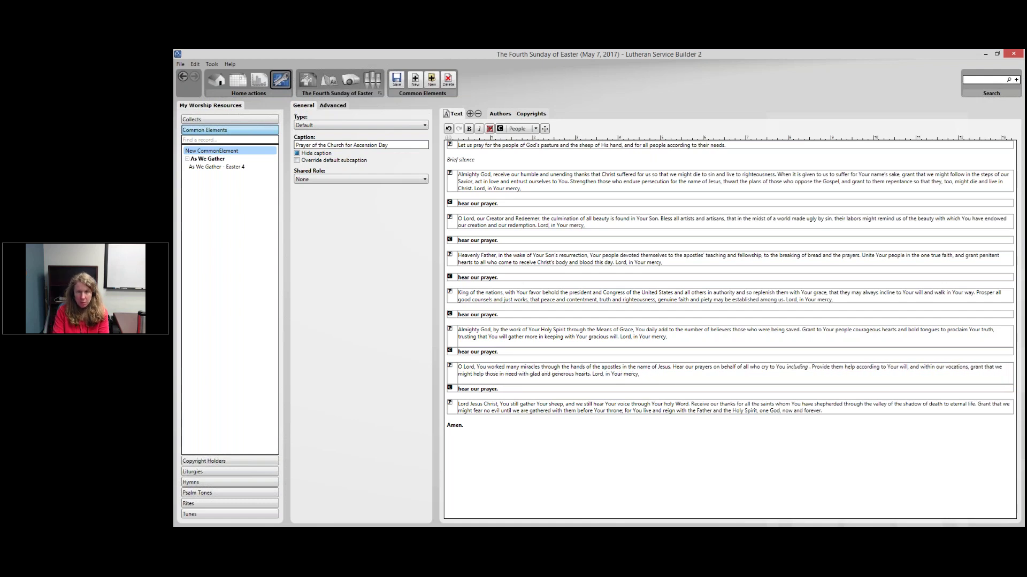
Step: Enter three people's full names after "including" in the "O Lord, You worked many miracles" petition and save the common element
{"action": "type", "text": "John Doe, Jane Smith, Ca"}
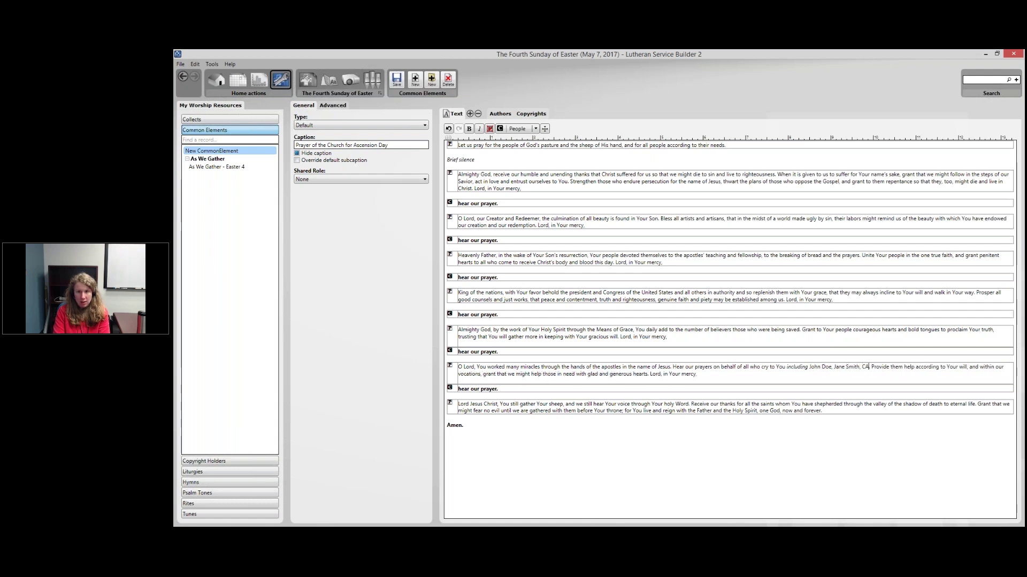
{"action": "key", "text": "BackSpace"}
{"action": "type", "text": "lark"}
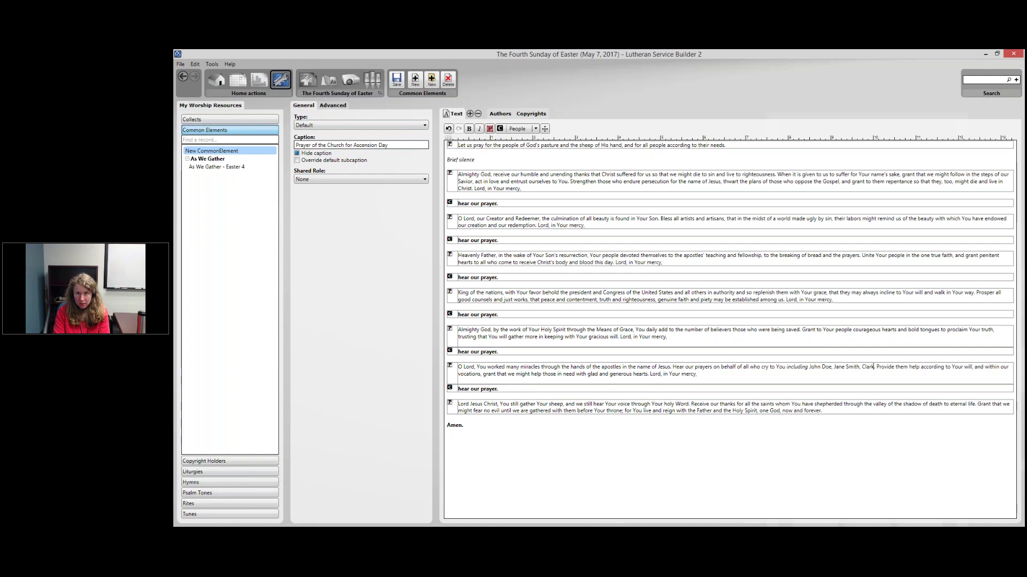
{"action": "type", "text": " Kent"}
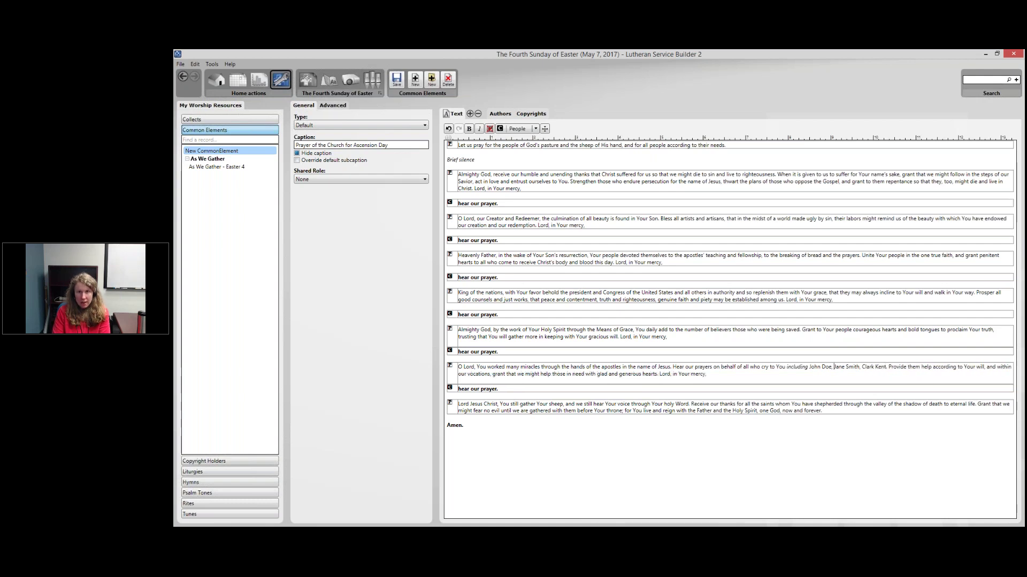
{"action": "left_click_drag", "start_coordinate": [809, 367], "coordinate": [787, 366]}
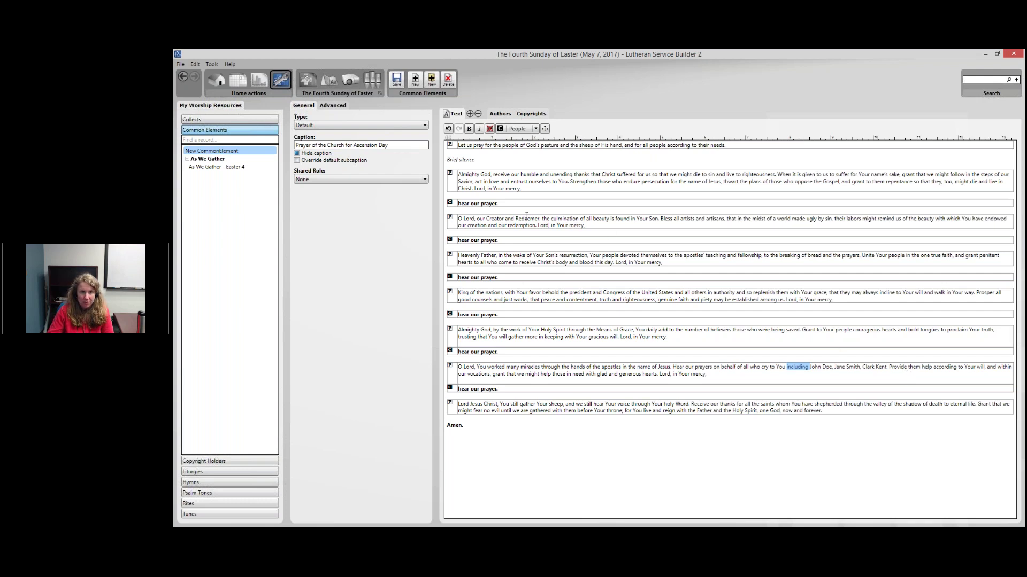
{"action": "key", "text": "ctrl+s"}
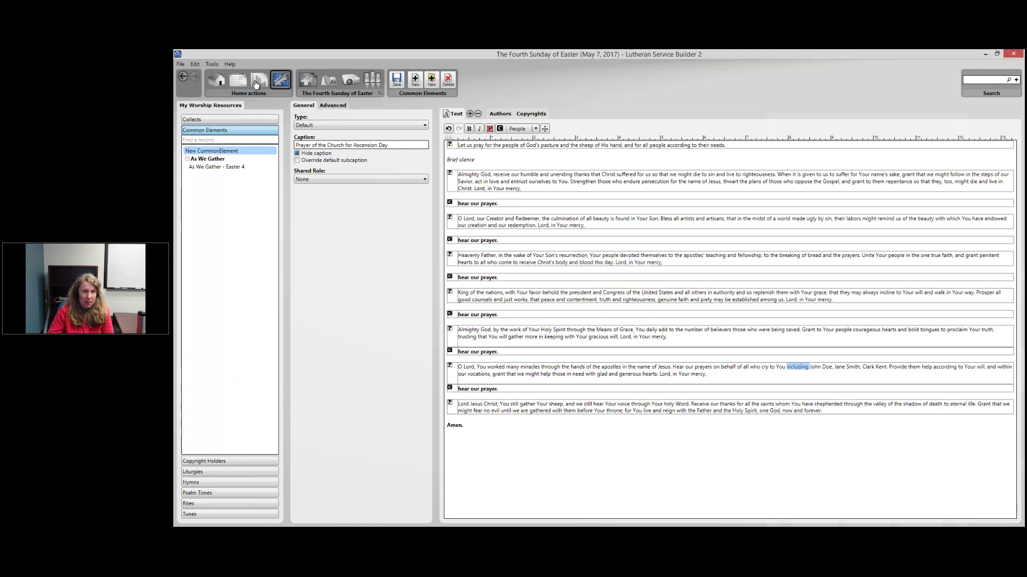
Step: Open The Ascension of our Lord service on May 25, 2017 for planning and switch element insertion to browsing by liturgy
{"action": "left_click", "coordinate": [242, 83]}
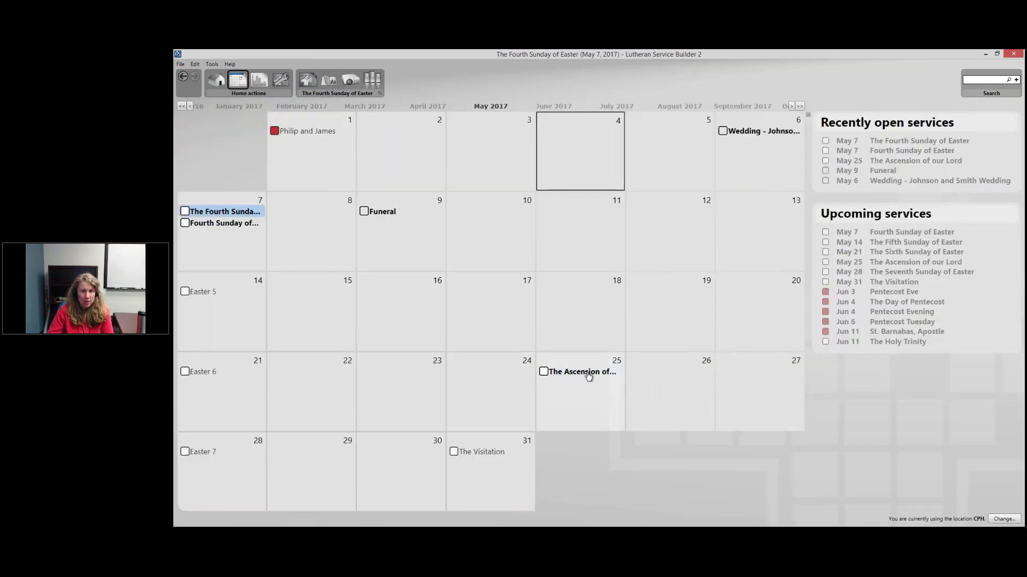
{"action": "left_click", "coordinate": [598, 378]}
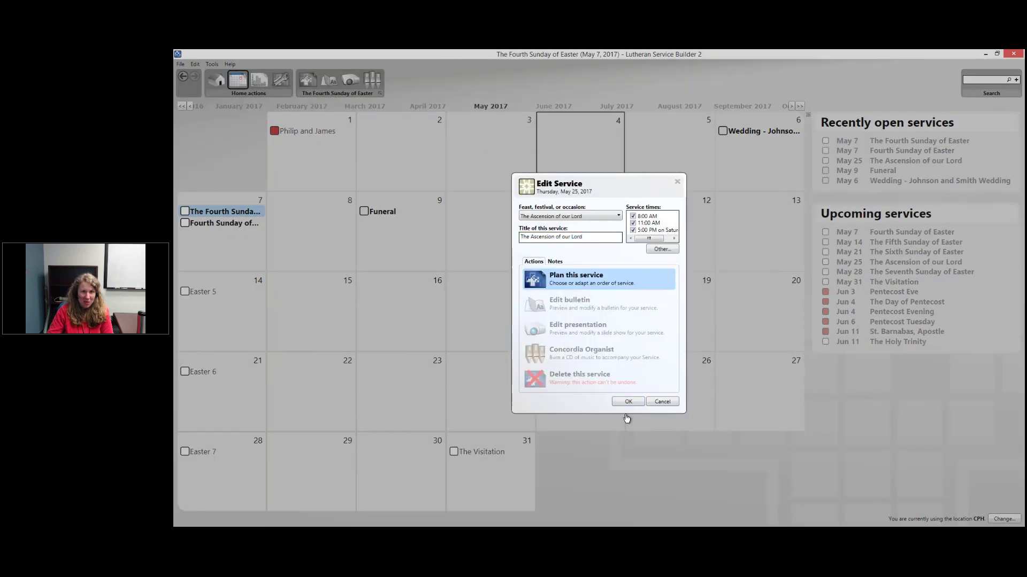
{"action": "left_click", "coordinate": [628, 401]}
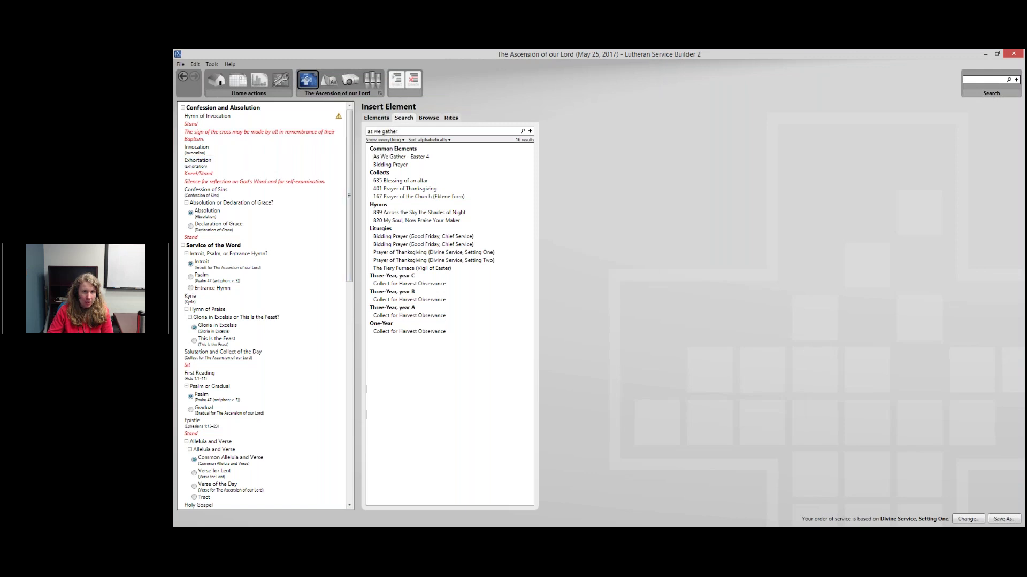
{"action": "left_click", "coordinate": [428, 118]}
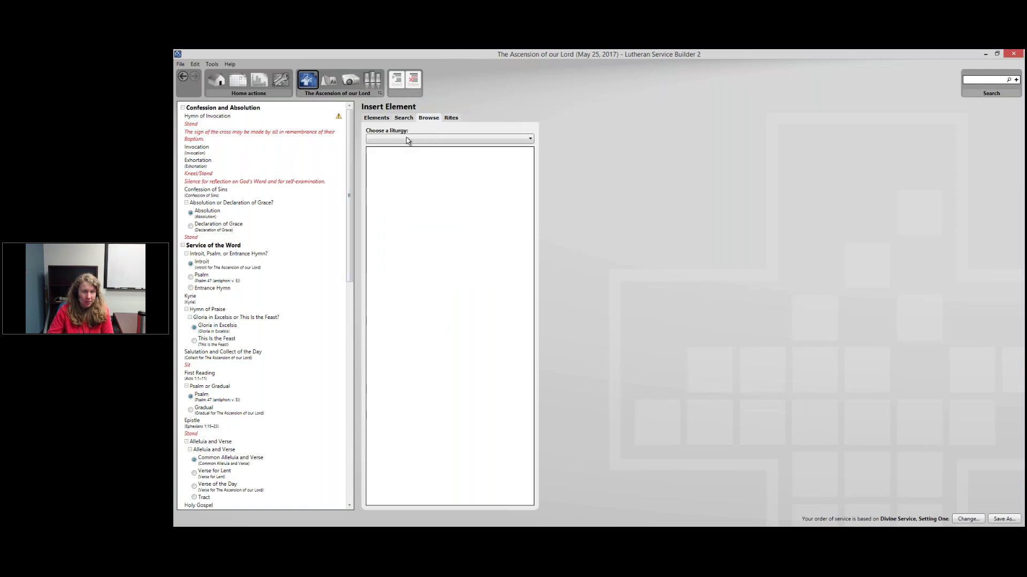
{"action": "left_click", "coordinate": [406, 140]}
{"action": "mouse_move", "coordinate": [405, 159]}
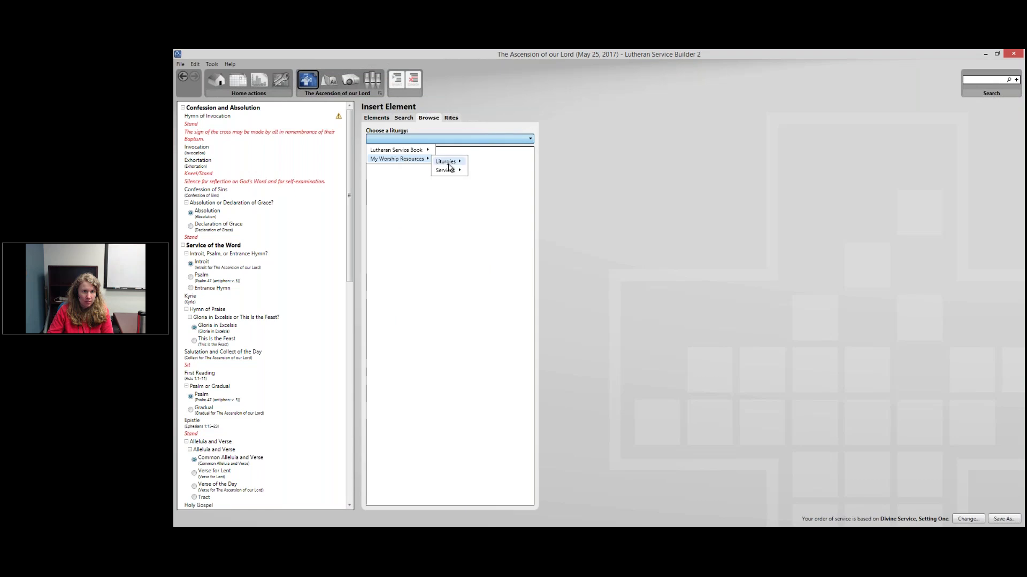
{"action": "left_click", "coordinate": [410, 225]}
Step: Search the insertable elements for "ascension" and look through the results for a Prayer of the Church
{"action": "scroll", "coordinate": [323, 480], "scroll_direction": "down", "scroll_amount": 10}
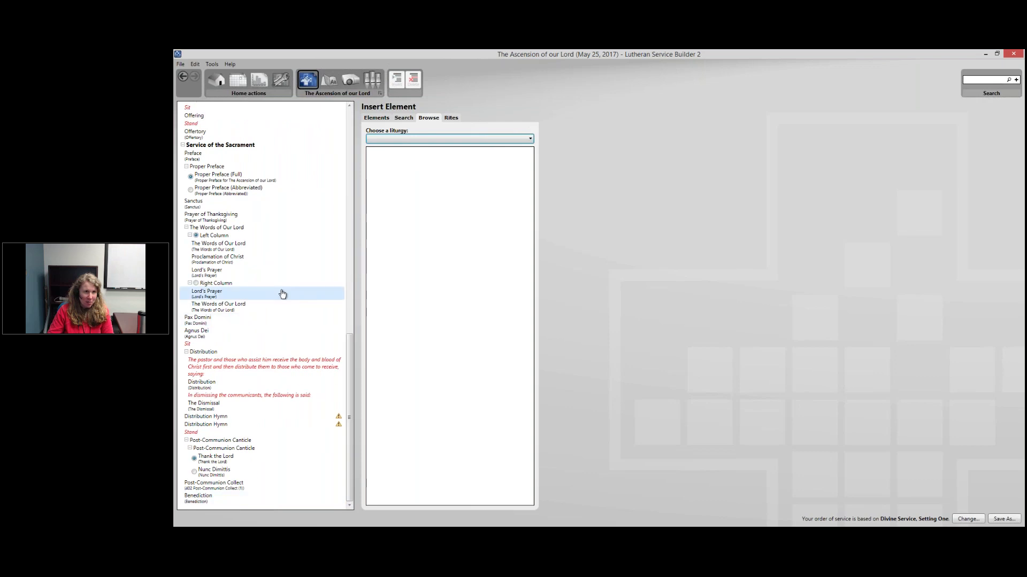
{"action": "scroll", "coordinate": [289, 279], "scroll_direction": "up", "scroll_amount": 3}
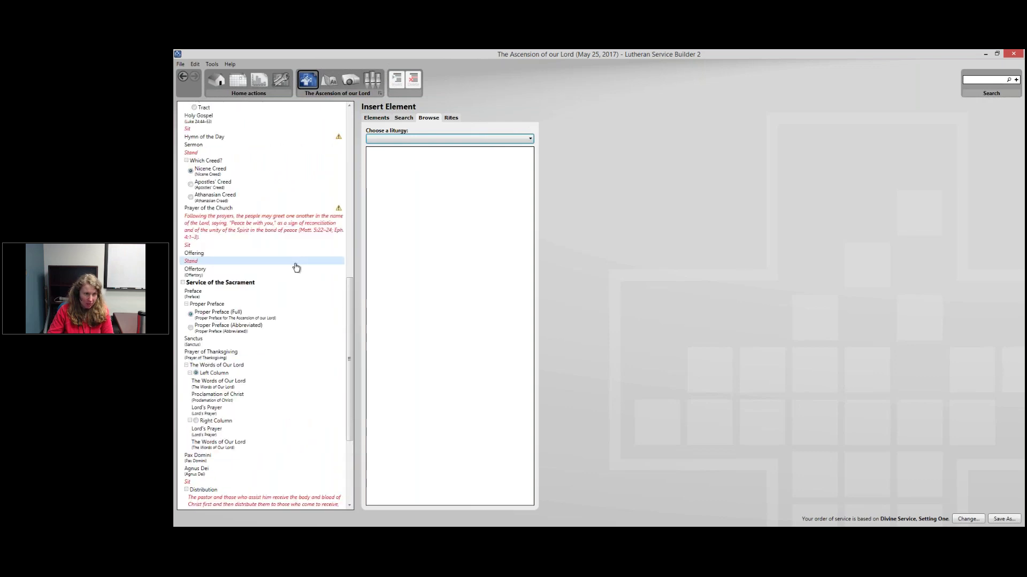
{"action": "scroll", "coordinate": [296, 267], "scroll_direction": "down", "scroll_amount": 1}
{"action": "left_click", "coordinate": [403, 117]}
{"action": "triple_click", "coordinate": [400, 132]}
{"action": "type", "text": "ascensio"}
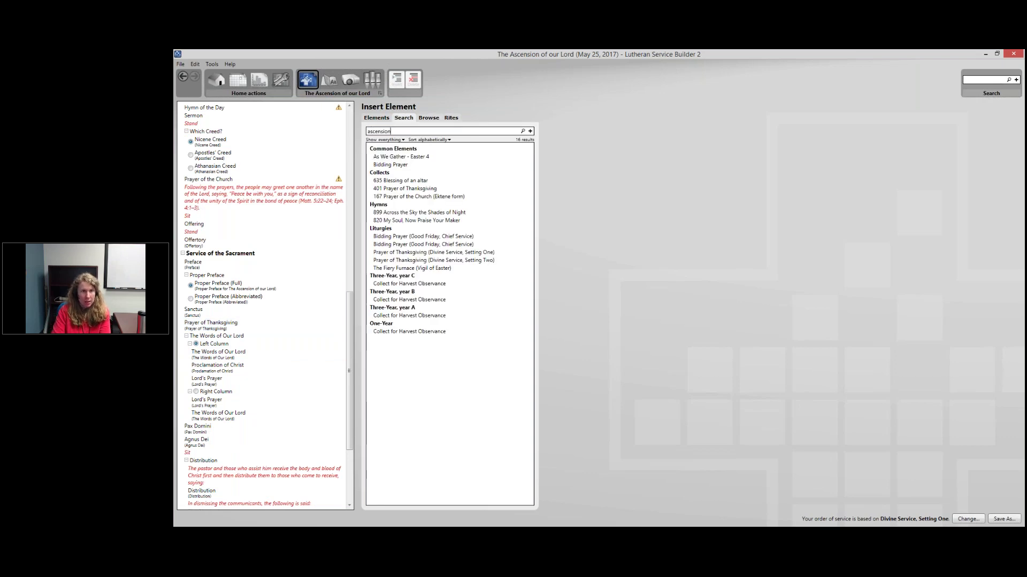
{"action": "type", "text": "n"}
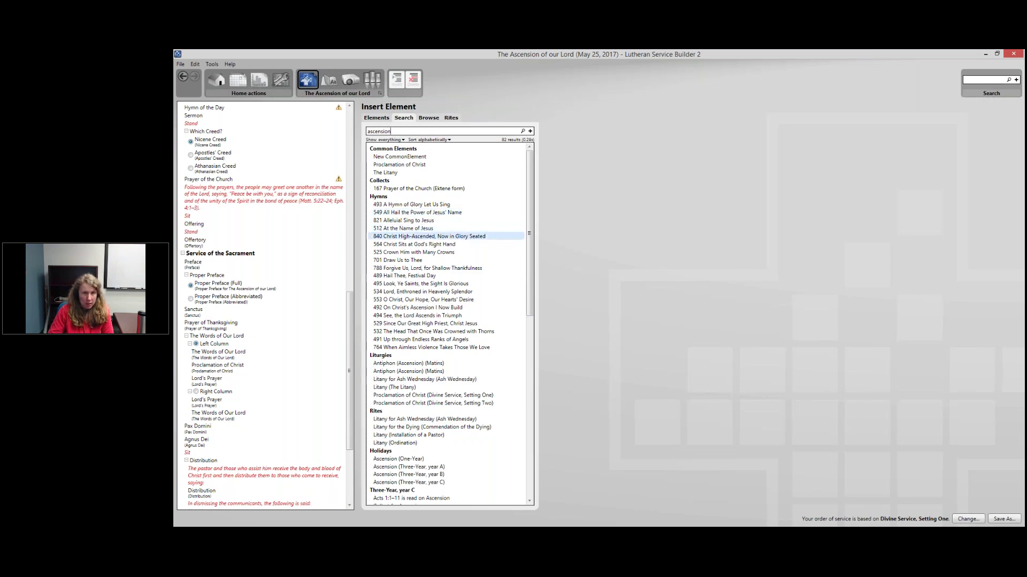
{"action": "scroll", "coordinate": [516, 375], "scroll_direction": "down", "scroll_amount": 15}
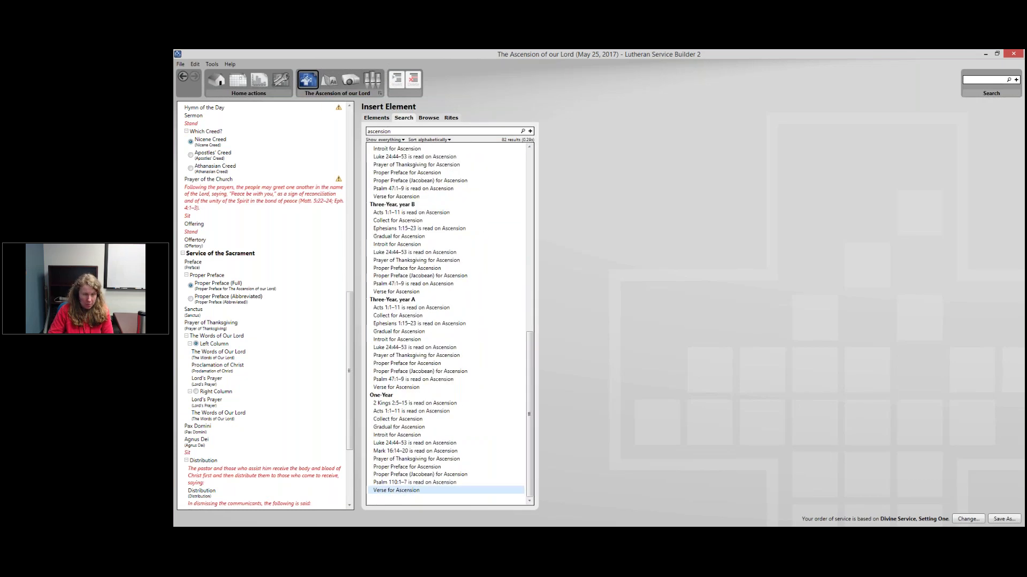
{"action": "scroll", "coordinate": [519, 428], "scroll_direction": "up", "scroll_amount": 3}
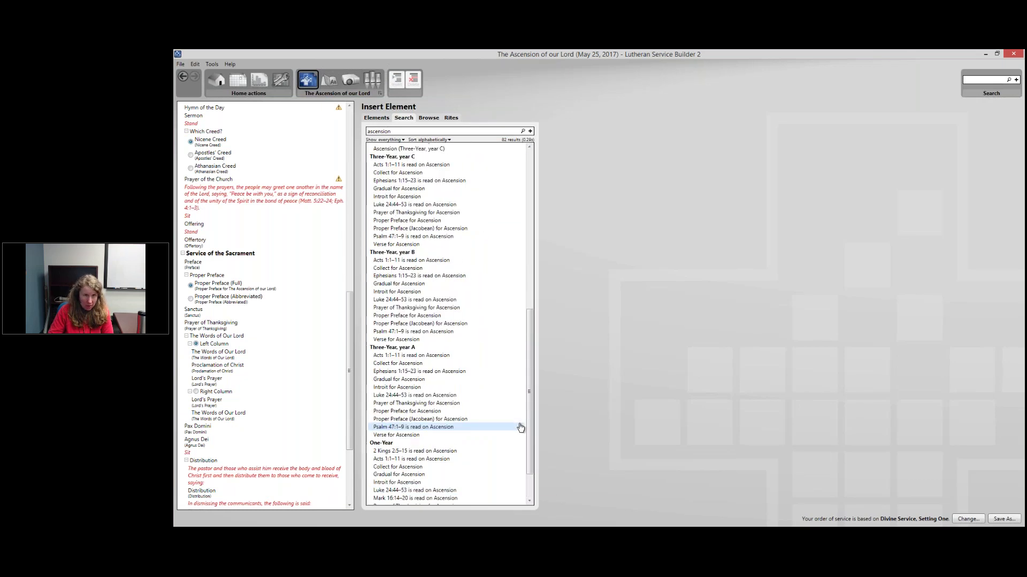
{"action": "scroll", "coordinate": [411, 184], "scroll_direction": "up", "scroll_amount": 7}
{"action": "scroll", "coordinate": [411, 184], "scroll_direction": "up", "scroll_amount": 6}
Step: Search the insertable elements for "prayer for the church" and look through the results
{"action": "left_click", "coordinate": [379, 131]}
{"action": "type", "text": "prayer for the ch"}
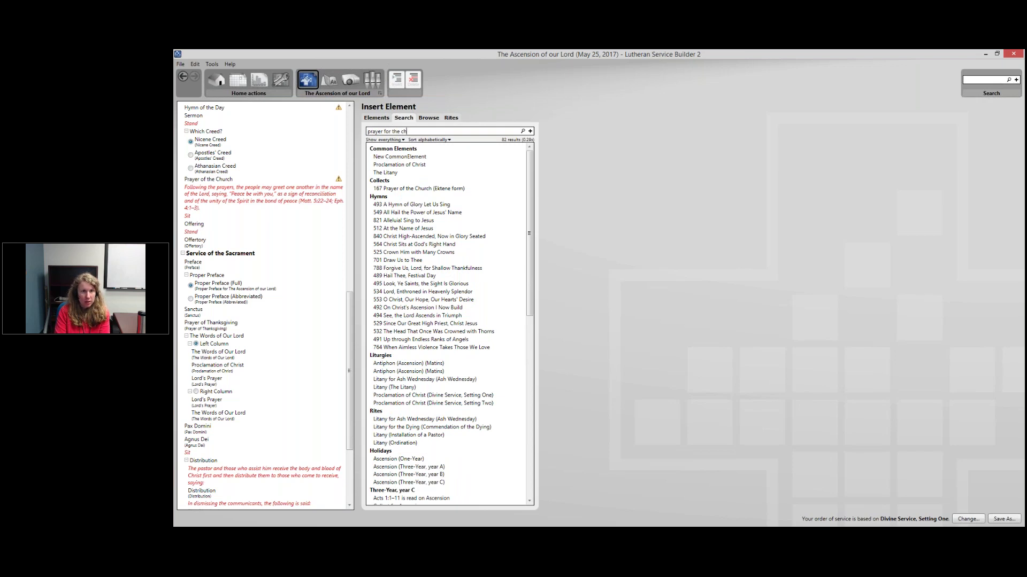
{"action": "type", "text": "urch"}
{"action": "key", "text": "Return"}
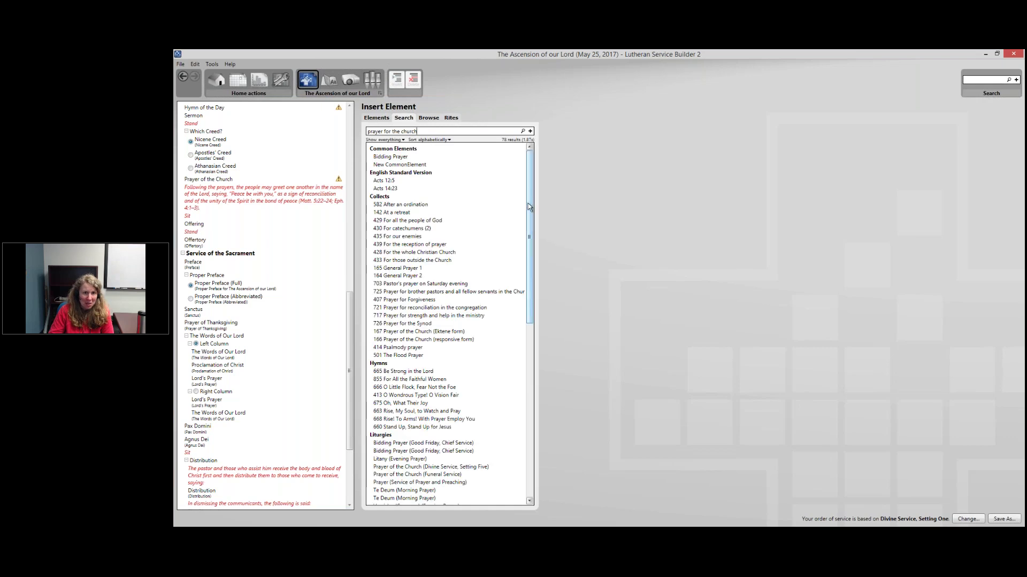
{"action": "scroll", "coordinate": [516, 453], "scroll_direction": "down", "scroll_amount": 15}
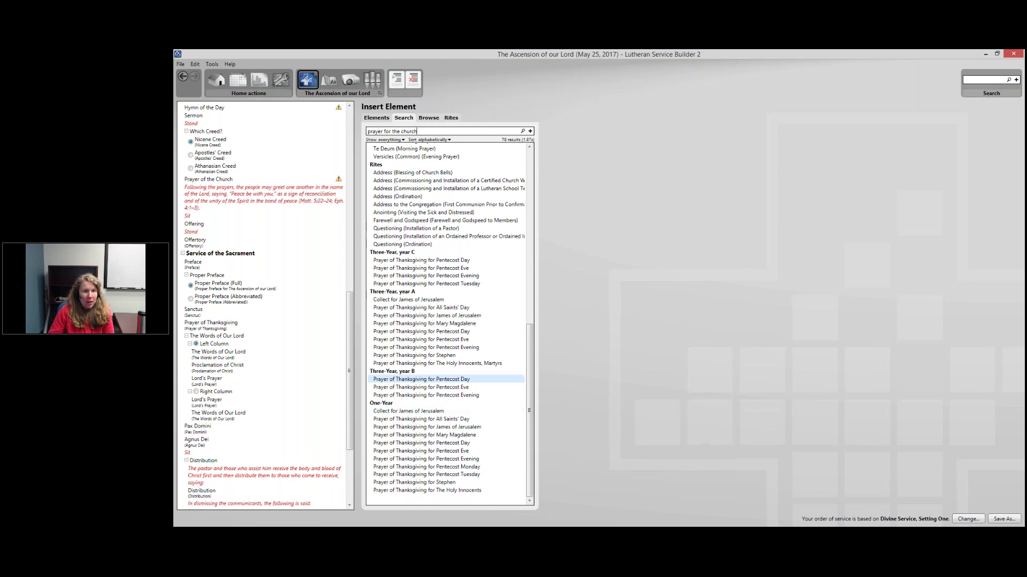
{"action": "scroll", "coordinate": [481, 369], "scroll_direction": "up", "scroll_amount": 4}
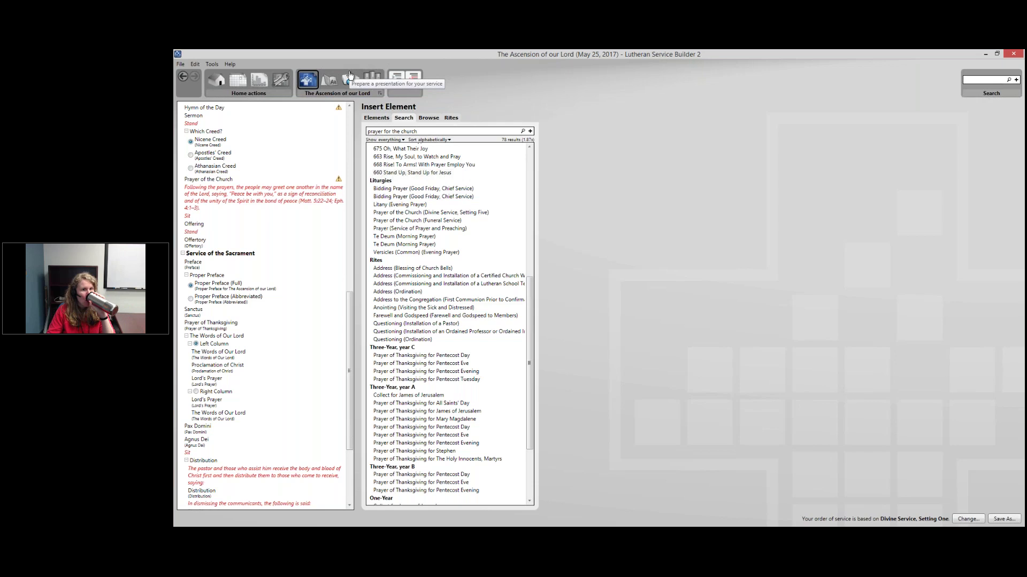
Step: Delete the existing hymn "As Stone on Living Stone is Set" from the custom worship resources
{"action": "left_click", "coordinate": [278, 88]}
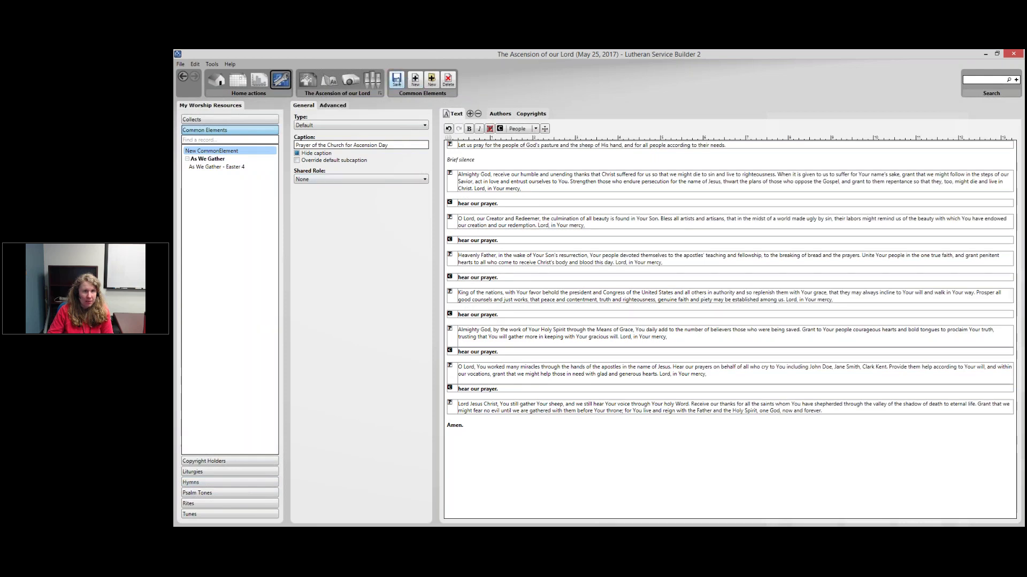
{"action": "left_click", "coordinate": [235, 483]}
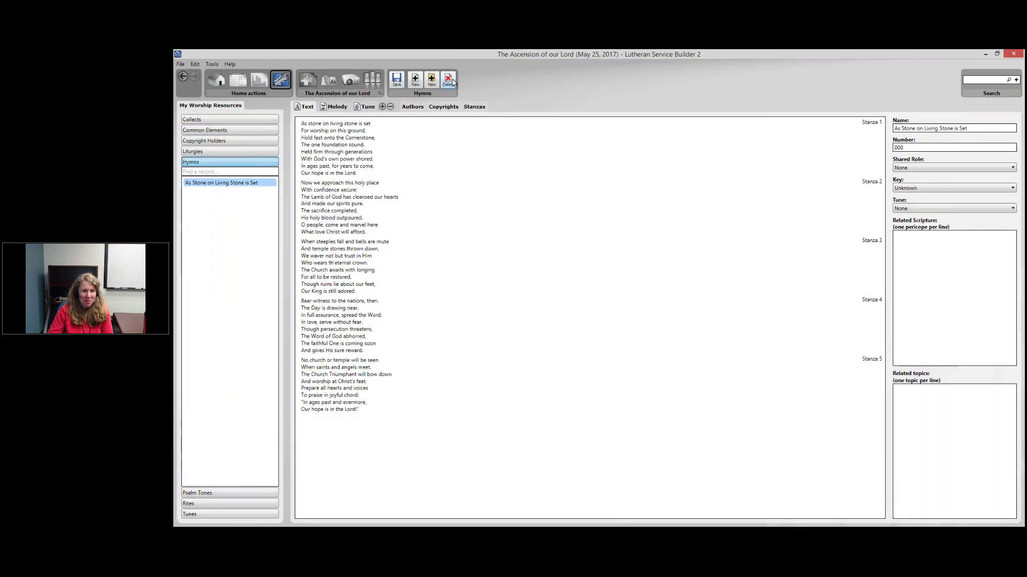
{"action": "left_click", "coordinate": [622, 324]}
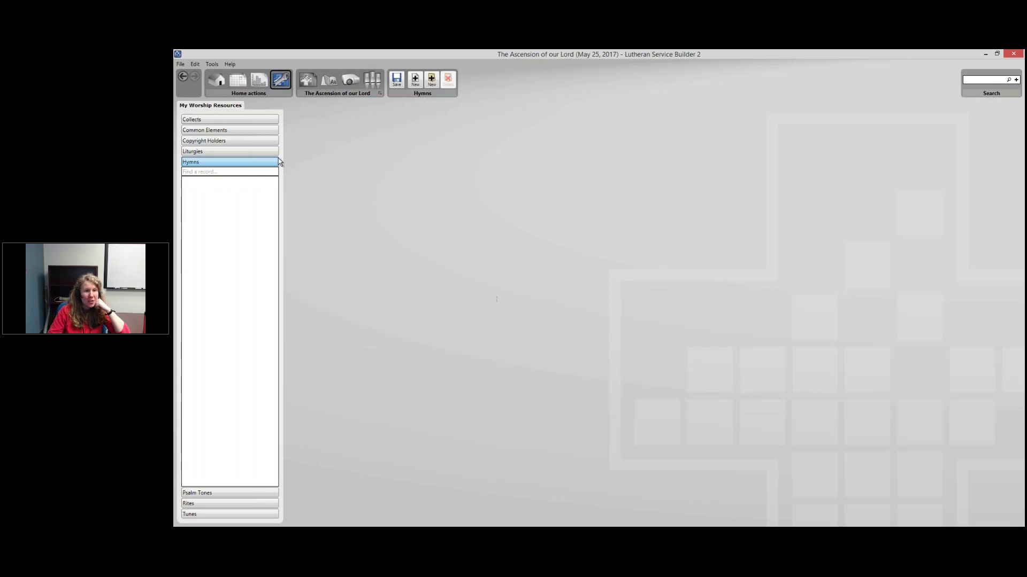
Step: Create a new hymn in the custom worship resources and give it five stanzas, removing the surplus sixth one
{"action": "left_click", "coordinate": [415, 82]}
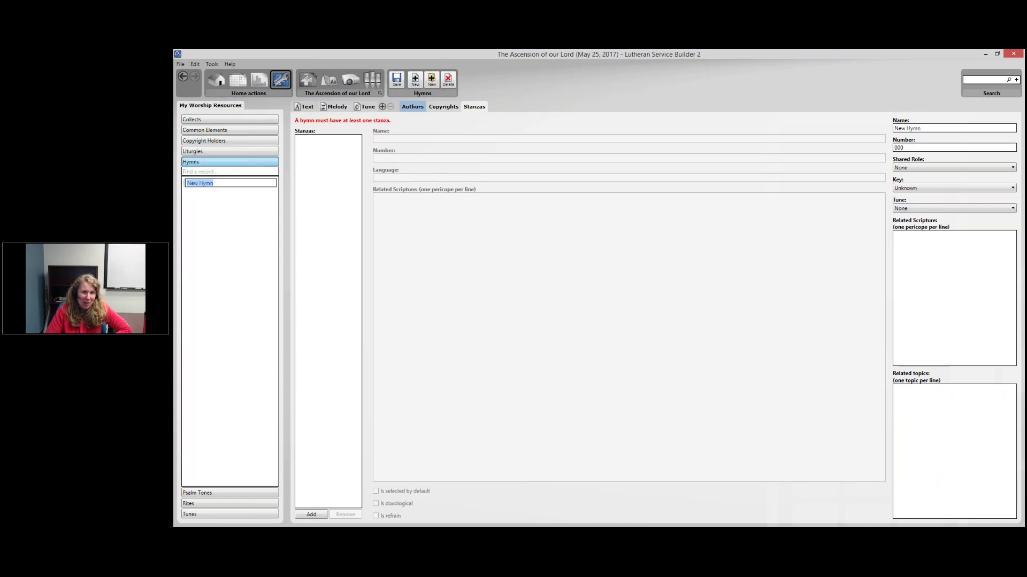
{"action": "left_click", "coordinate": [314, 515]}
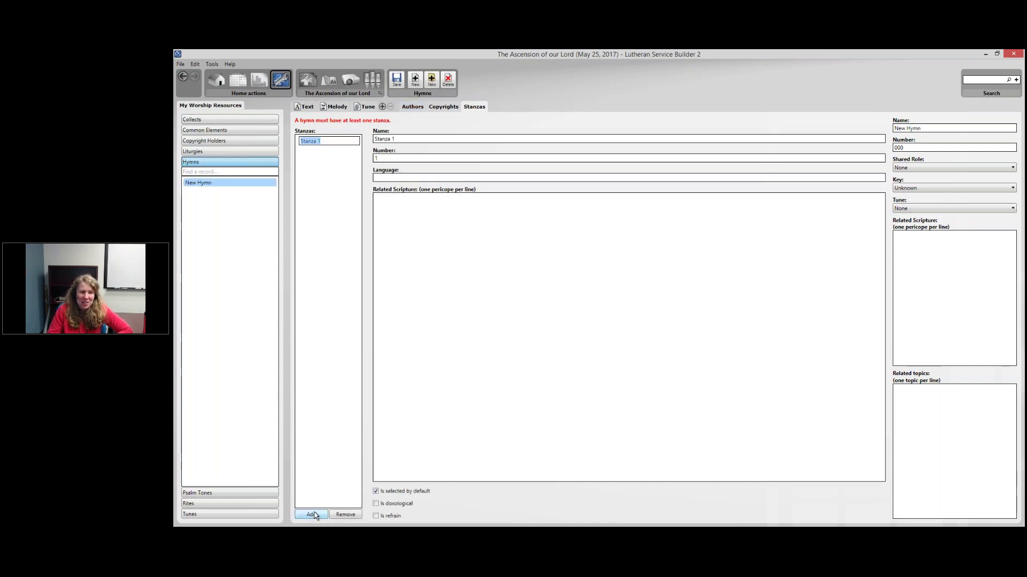
{"action": "left_click", "coordinate": [312, 517]}
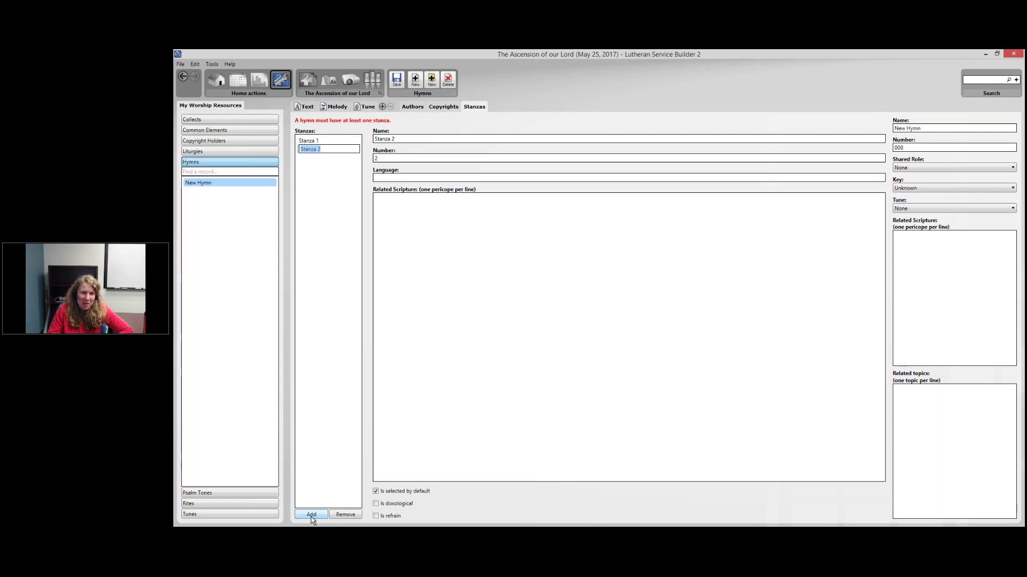
{"action": "left_click", "coordinate": [311, 515]}
{"action": "left_click", "coordinate": [311, 516]}
{"action": "left_click", "coordinate": [311, 516]}
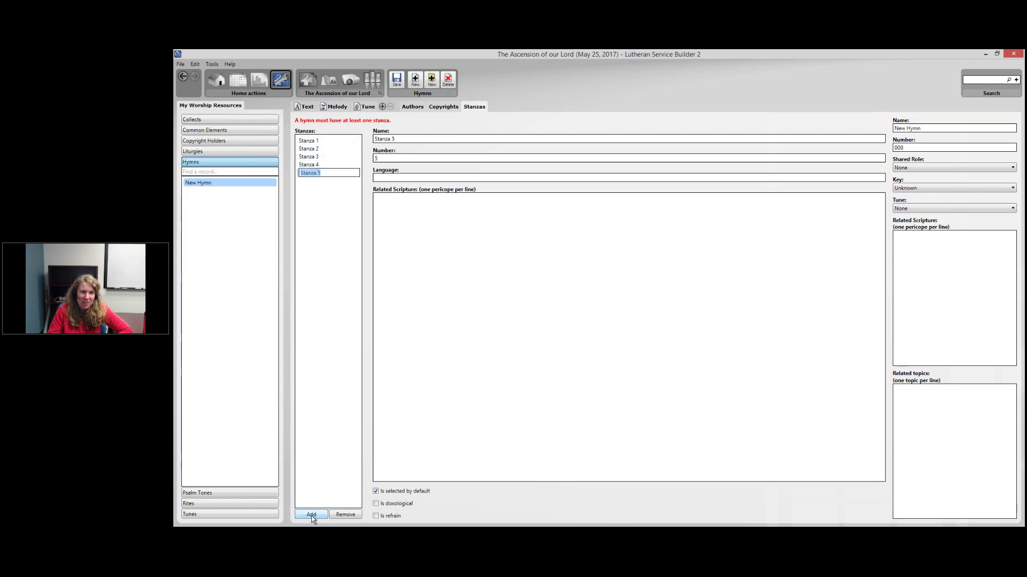
{"action": "left_click", "coordinate": [311, 516]}
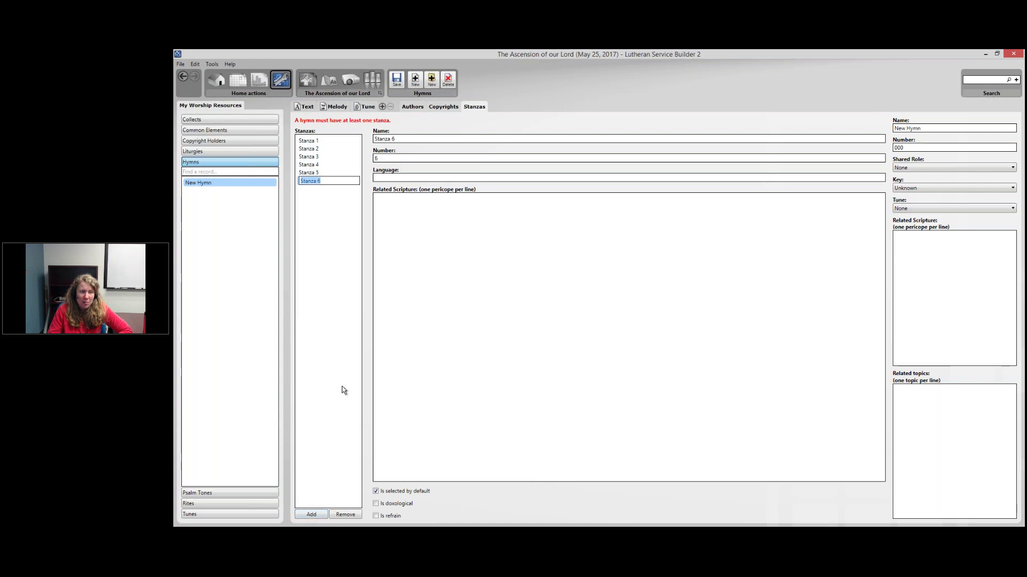
{"action": "left_click", "coordinate": [355, 514]}
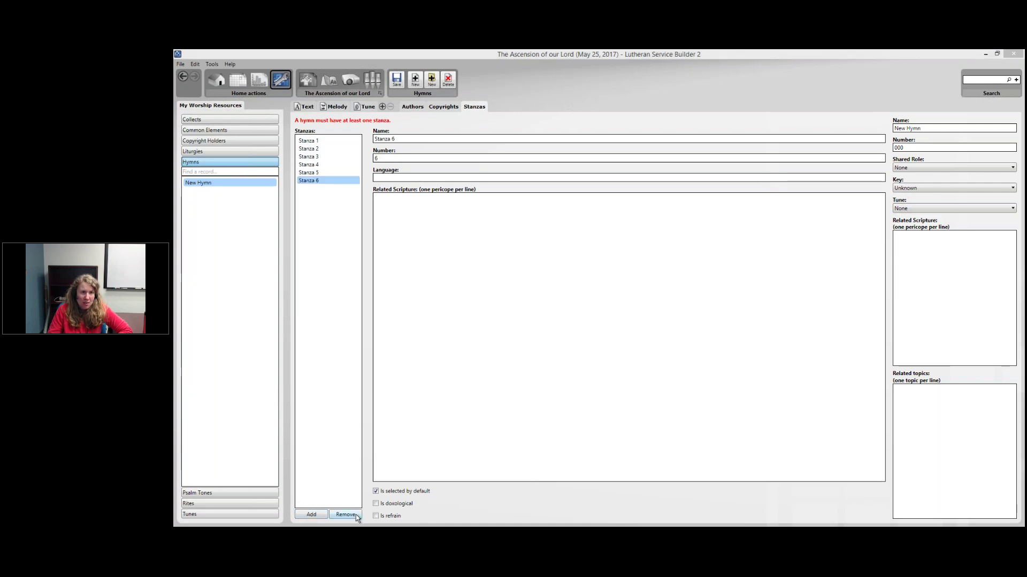
{"action": "left_click", "coordinate": [616, 325]}
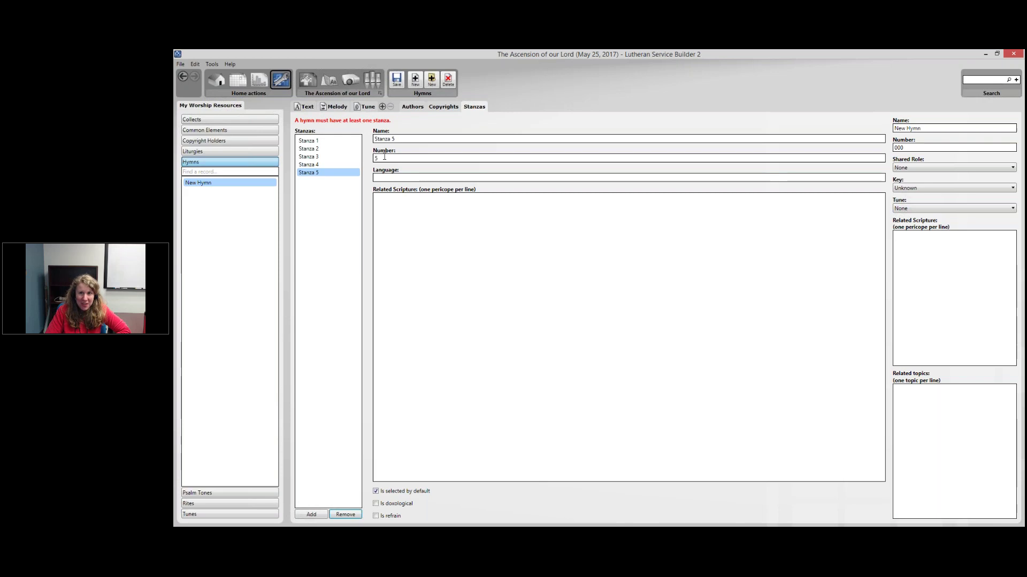
Step: Name the new hymn "As Stone on Living Stone Is Set"
{"action": "double_click", "coordinate": [913, 129]}
{"action": "left_click_drag", "start_coordinate": [931, 129], "coordinate": [897, 129]}
{"action": "key", "text": "BackSpace"}
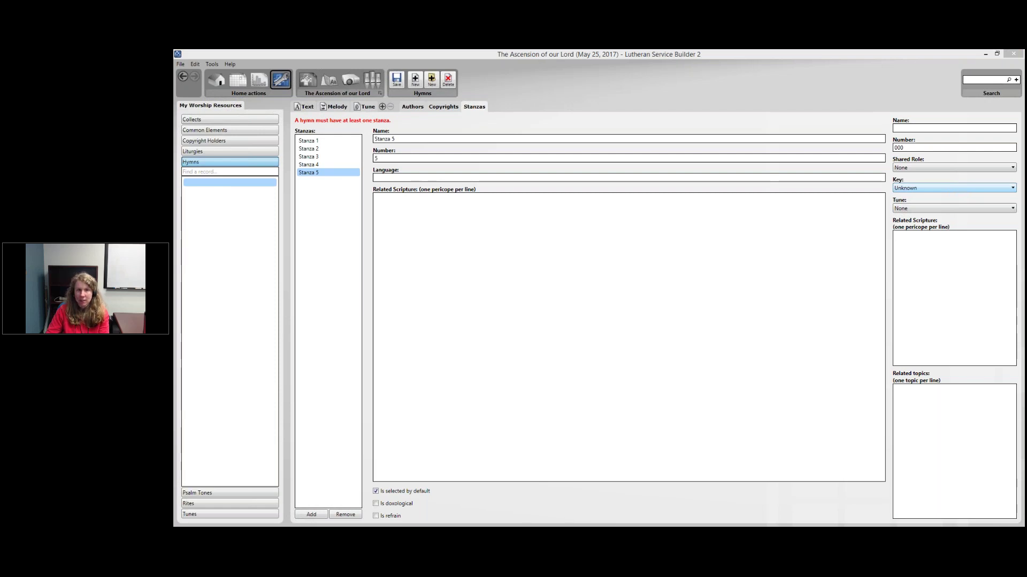
{"action": "left_click", "coordinate": [915, 129]}
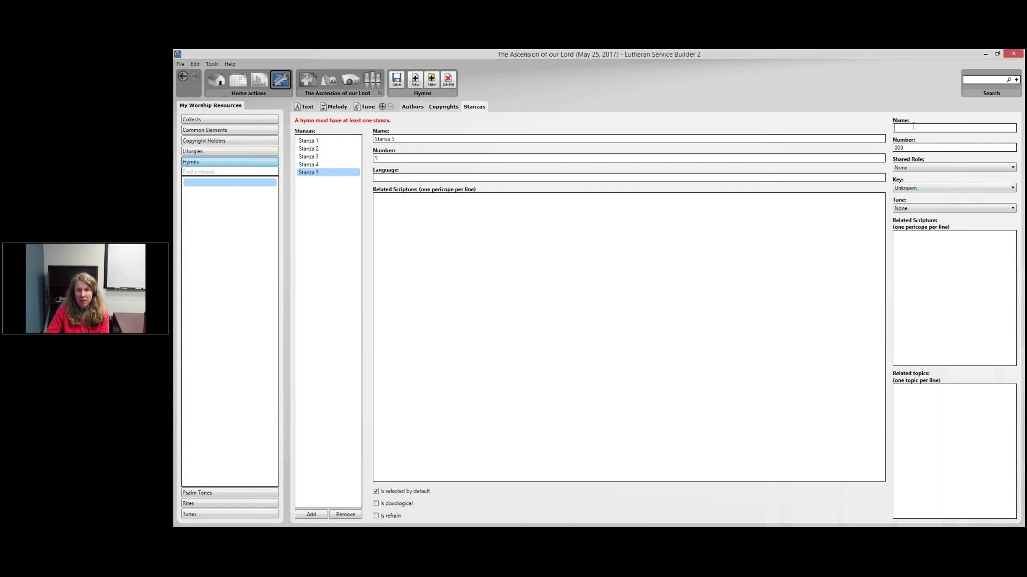
{"action": "type", "text": "As Stone on Living Stone Is Set"}
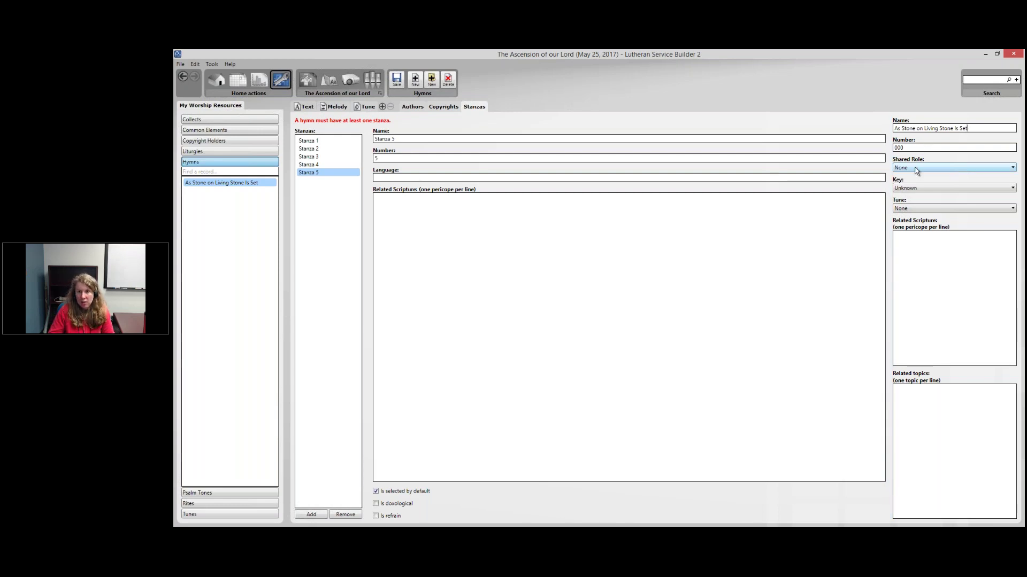
{"action": "left_click", "coordinate": [916, 211]}
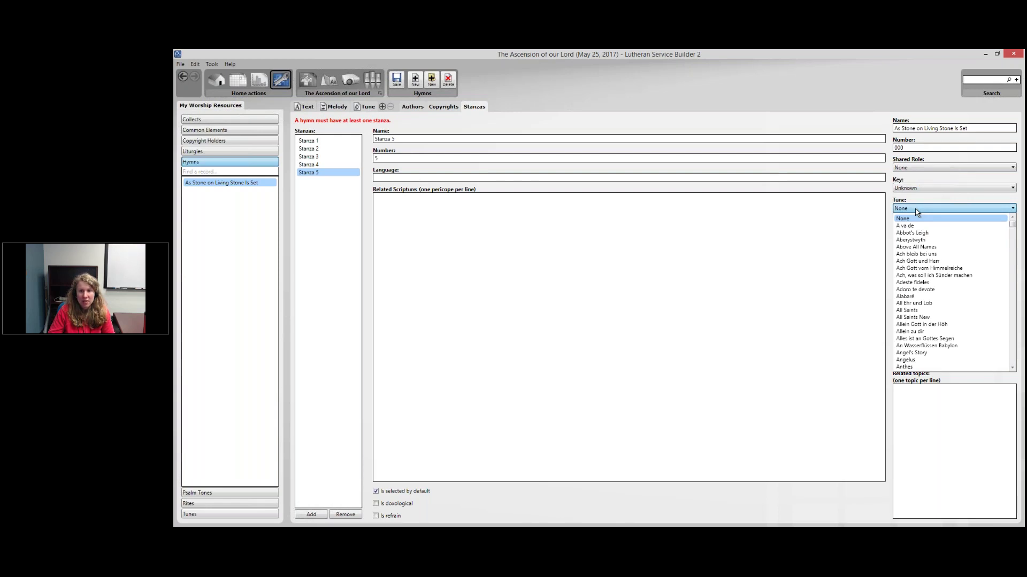
{"action": "left_click", "coordinate": [916, 210]}
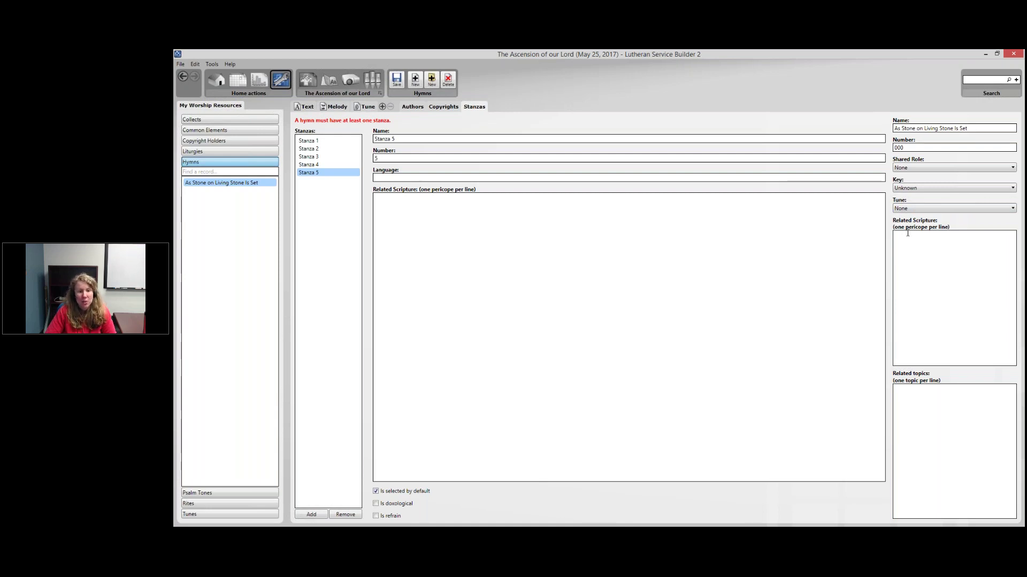
{"action": "left_click", "coordinate": [907, 233]}
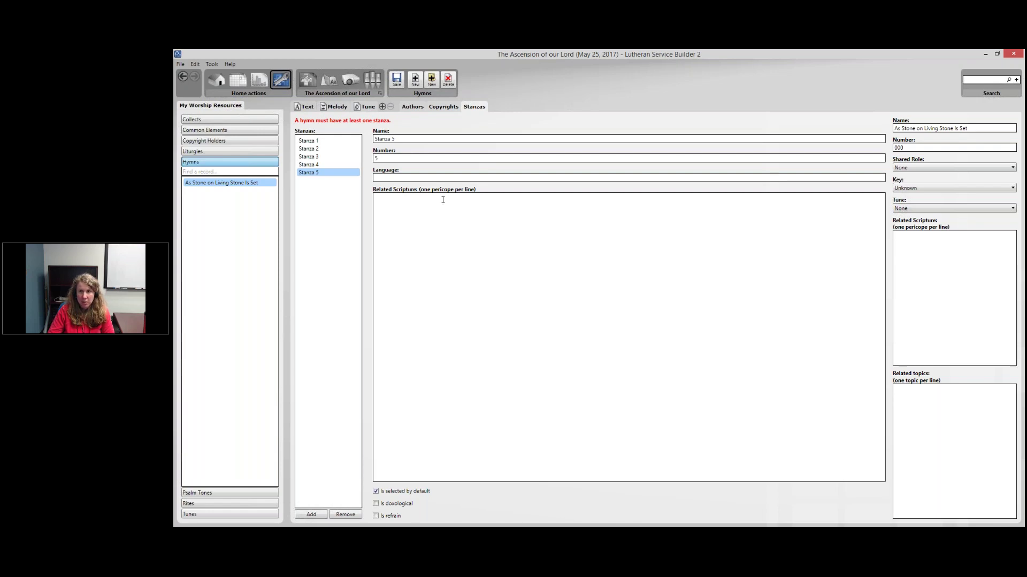
Step: Paste the full hymn text into Stanza 1 and delete its title line and the blank line above the first verse
{"action": "left_click", "coordinate": [296, 110]}
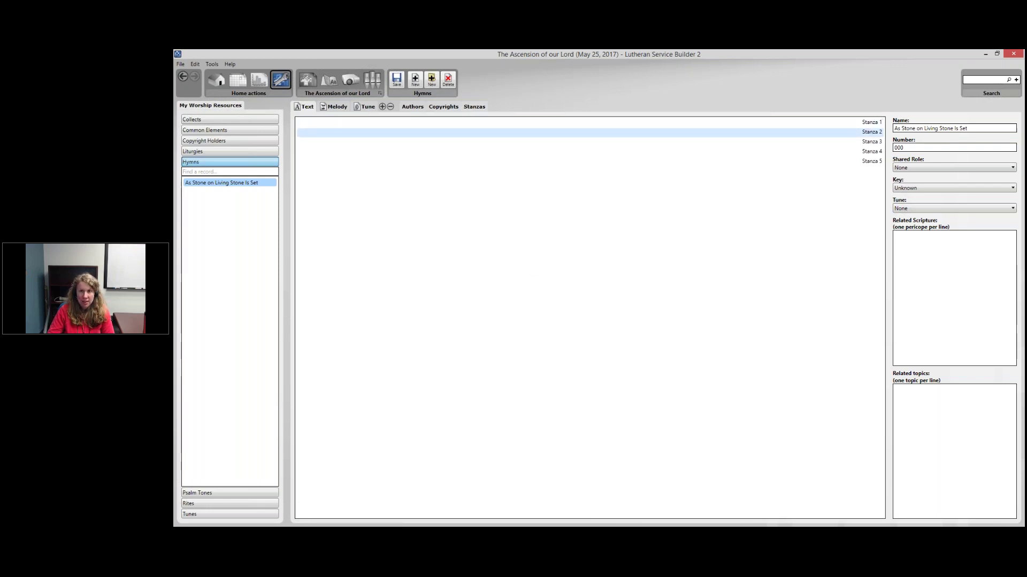
{"action": "left_click", "coordinate": [874, 125]}
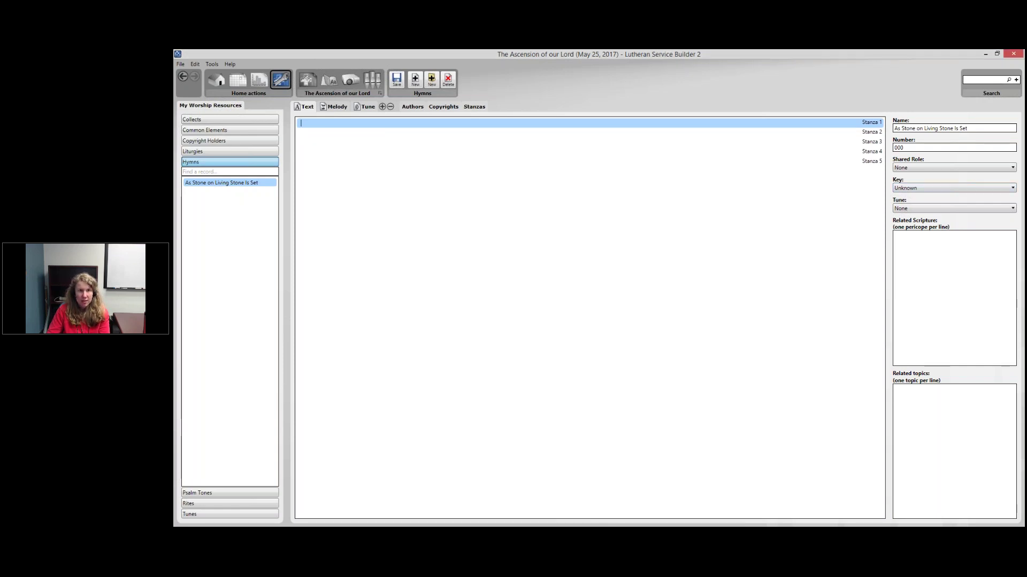
{"action": "type", "text": "As Stone on Living Stone Is Set  As stone on living stone is set For worship on this ground, Hold fast onto the Cornerstone, The one foundation sound. Held firm through generations With God's own power shored. In ages past, for years to come, Our hope is in the Lord.  Now we approach this holy place With confidence secure; The Lamb of God has cleansed our hearts And made our spirits pure. The sacrifice completed, His holy blood outpoured. O people, come and marvel here What love Christ will afford.  When steeples fall and bells are mute And temple stones thrown down, We waver not but trust in Him Who wears th'eternal crown. The Church awaits with longing For all to be restored. Though ruins lie about our feet, Our King is still adored.  Bear witness to the nations, then. The Day is drawing near. In full assurance, spread the Word. In love, serve without fear. Though persecution threatens, The Word of God abhorred, The faithful One is coming soon And gives His sure reward.  No church or temple will be seen When saints and angels meet. The Church Triumphant will bow down And worship at Christ's feet. Prepare all hearts and voices To praise in joyful chord: \"In ages past and evermore, Our hope is in the Lord!\""}
{"action": "triple_click", "coordinate": [334, 124]}
{"action": "key", "text": "Delete"}
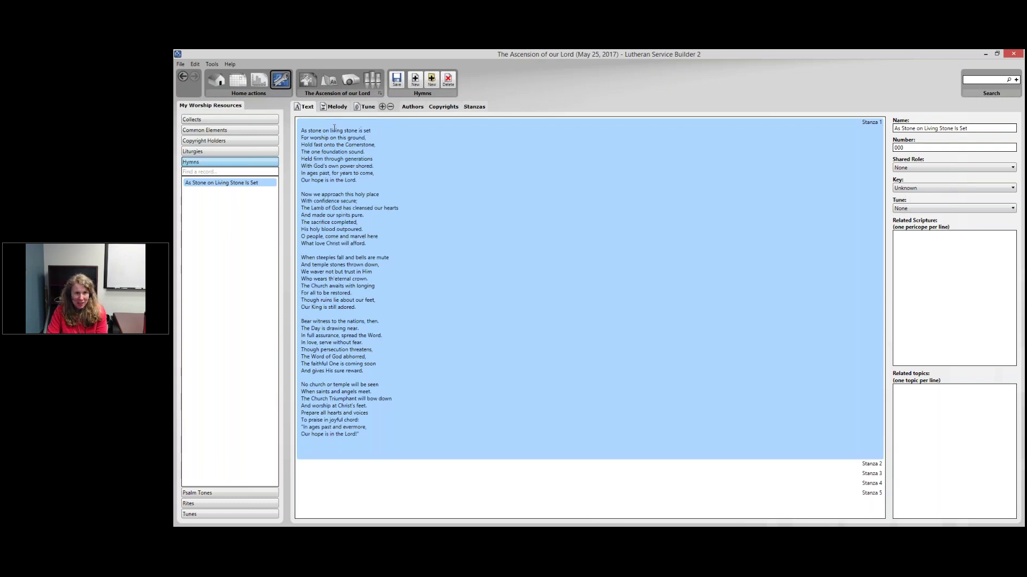
{"action": "key", "text": "Delete"}
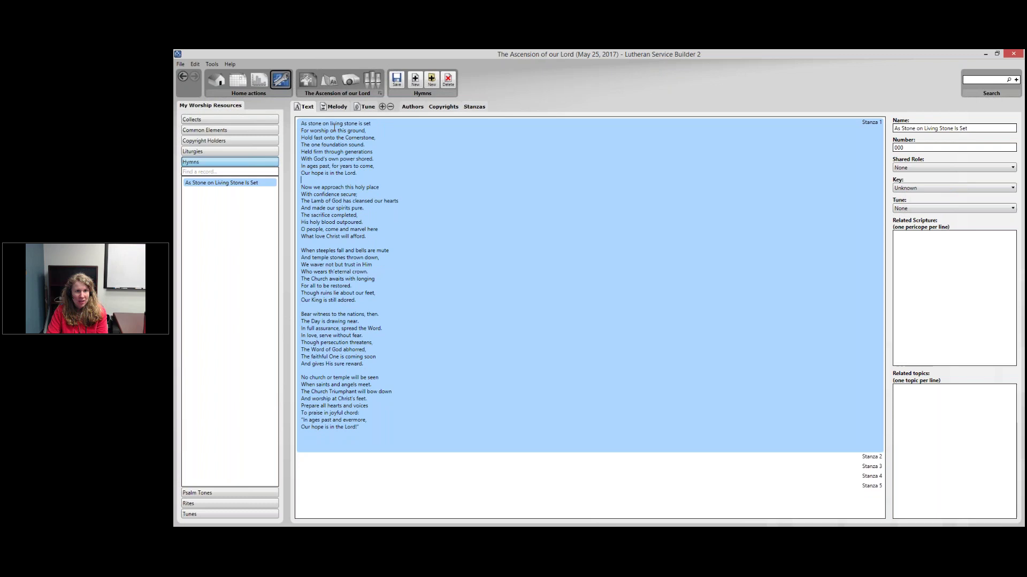
Step: Move all text after the first verse from Stanza 1 into Stanza 2 and delete the blank lines at its end
{"action": "key", "text": "ctrl+shift+End"}
{"action": "key", "text": "ctrl+x"}
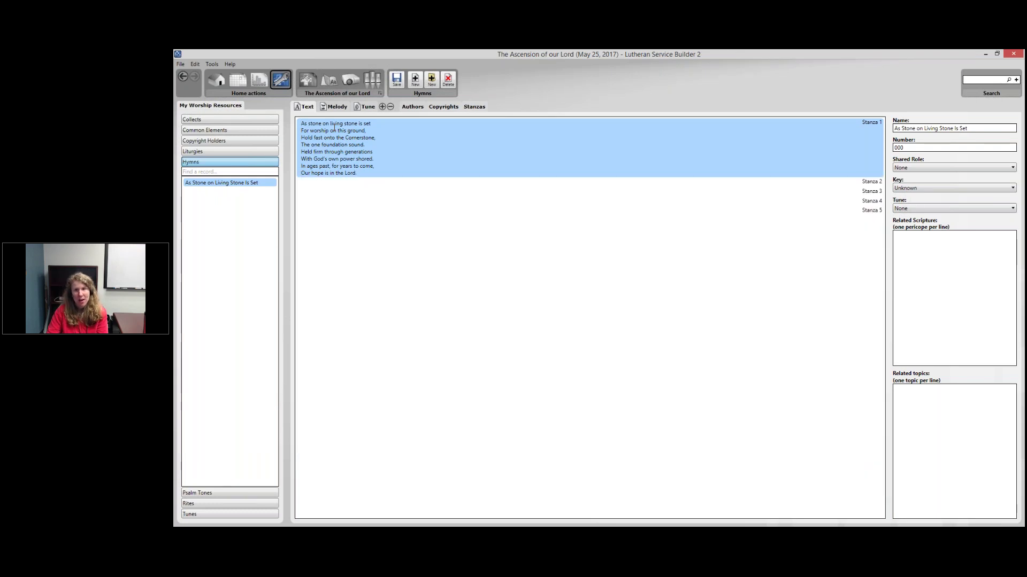
{"action": "left_click", "coordinate": [379, 183]}
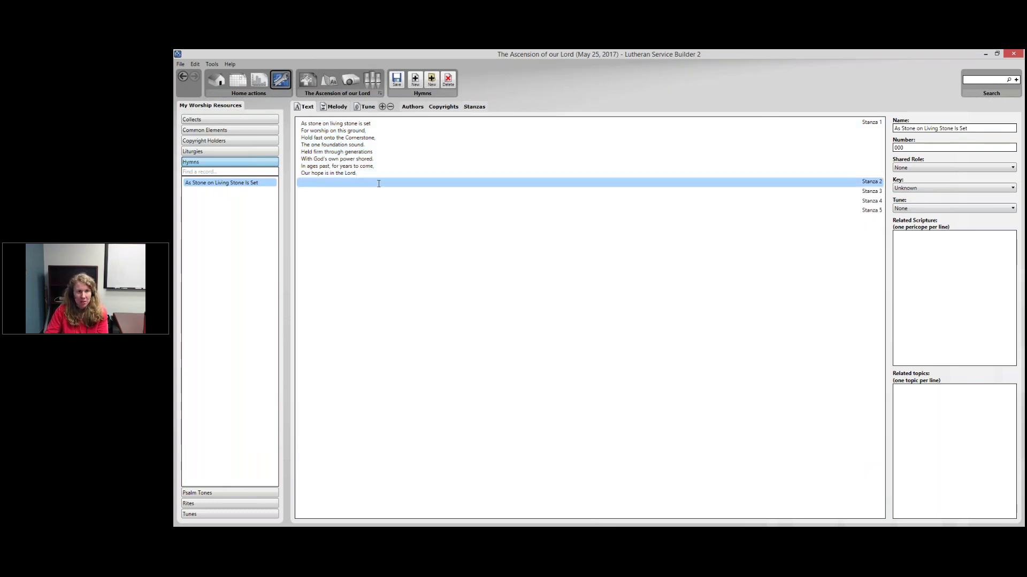
{"action": "key", "text": "ctrl+v"}
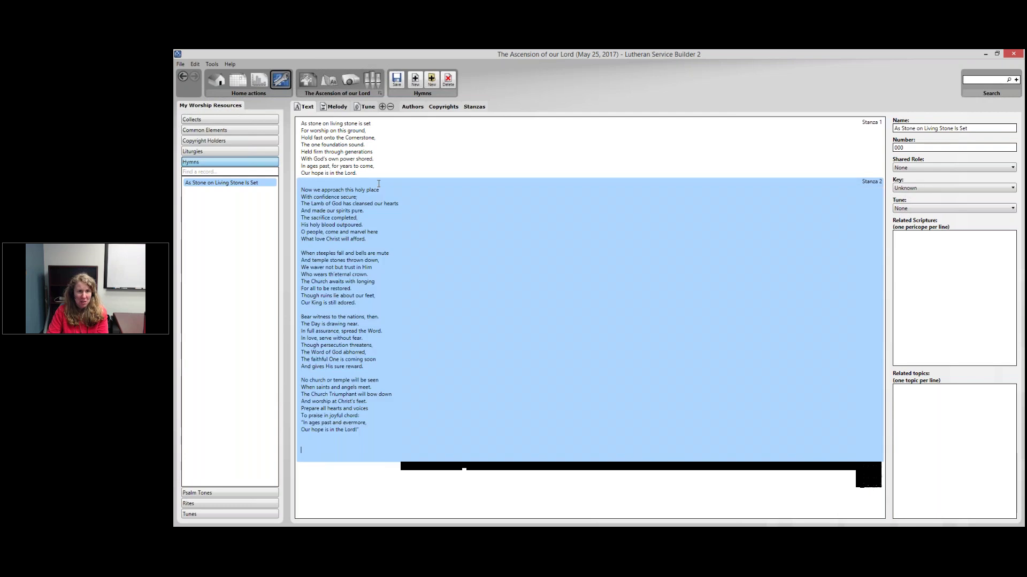
{"action": "key", "text": "BackSpace"}
{"action": "key", "text": "BackSpace"}
{"action": "key", "text": "BackSpace"}
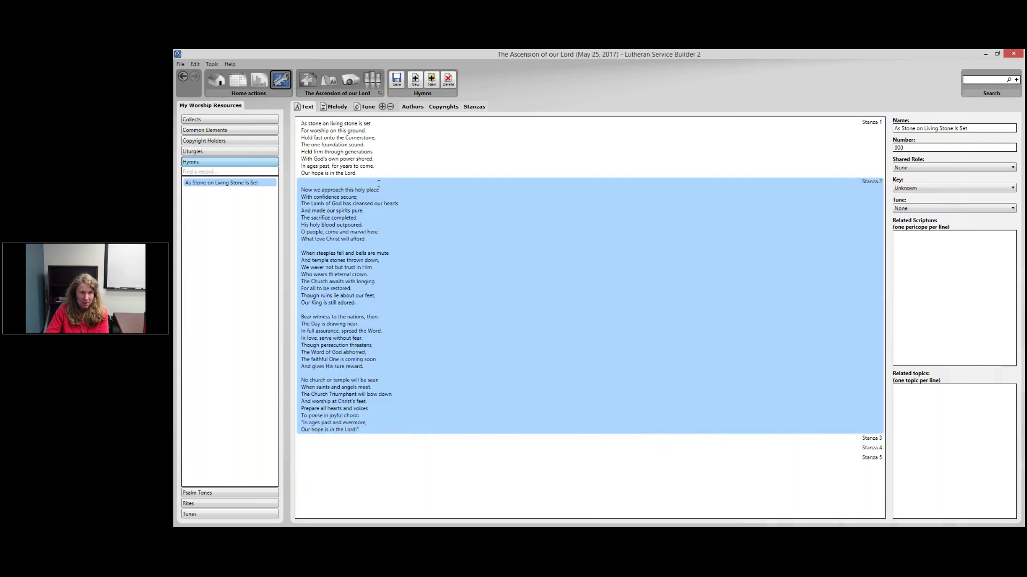
Step: Delete the blank line opening Stanza 2, then place the text after its verse into Stanza 3 without the leading blank line
{"action": "left_click", "coordinate": [362, 181]}
{"action": "key", "text": "Delete"}
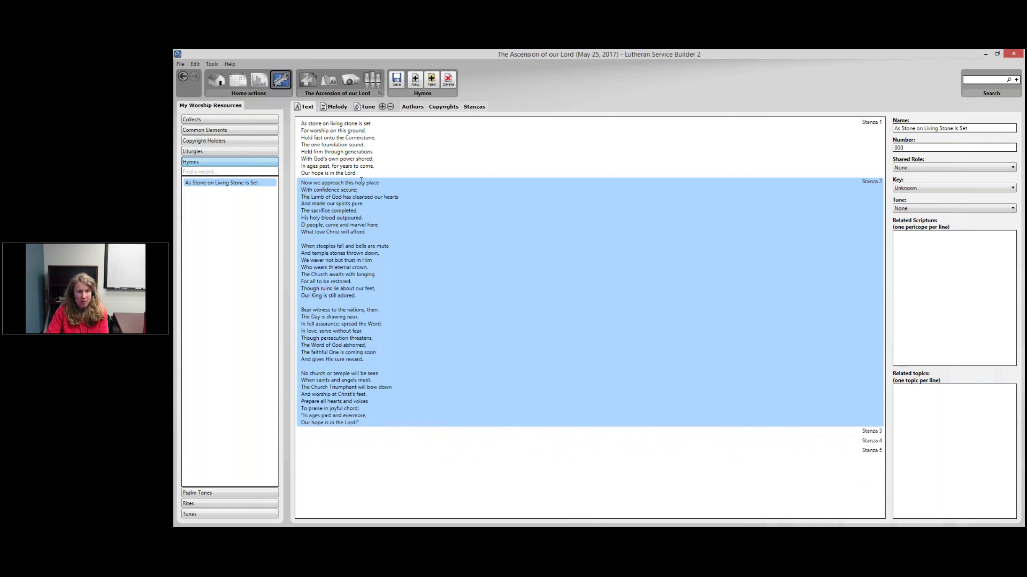
{"action": "left_click", "coordinate": [376, 243]}
{"action": "key", "text": "ctrl+v"}
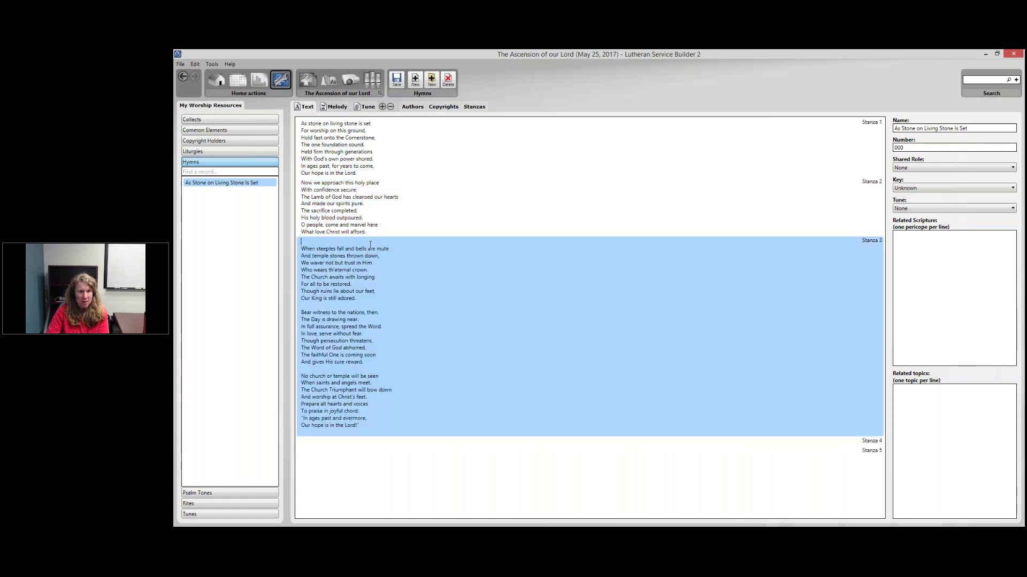
{"action": "key", "text": "Delete"}
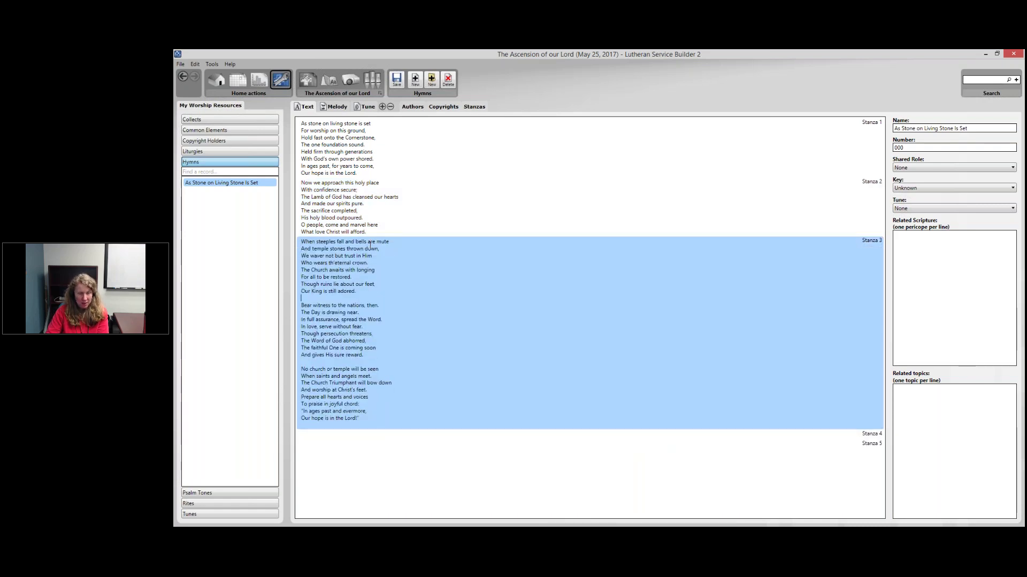
Step: Move all text after the third verse from Stanza 3 into Stanza 4 and delete the blank line above it
{"action": "key", "text": "Up"}
{"action": "key", "text": "Up"}
{"action": "key", "text": "Up"}
{"action": "key", "text": "Up"}
{"action": "key", "text": "Up"}
{"action": "key", "text": "Up"}
{"action": "key", "text": "ctrl+shift+End"}
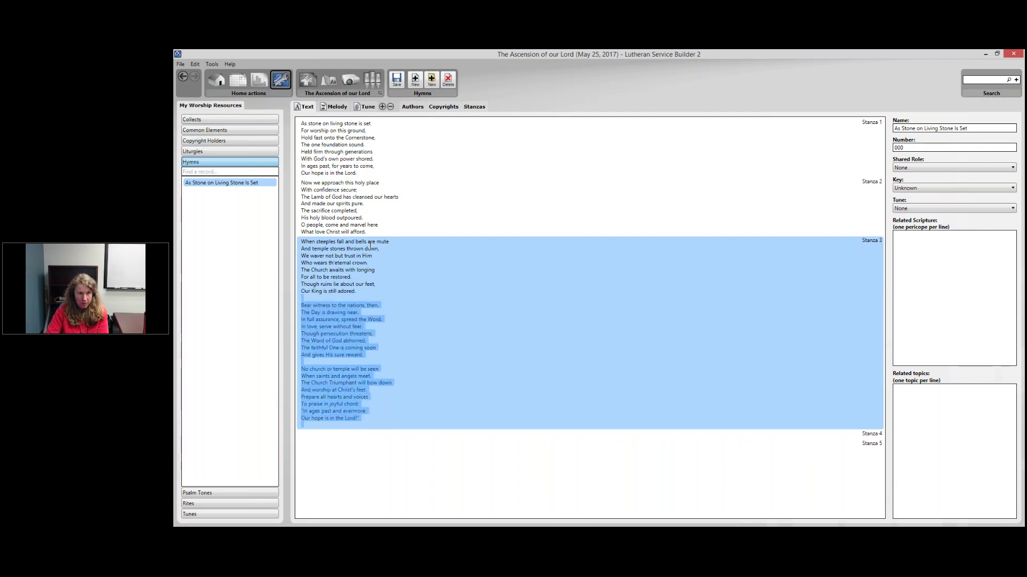
{"action": "key", "text": "Delete"}
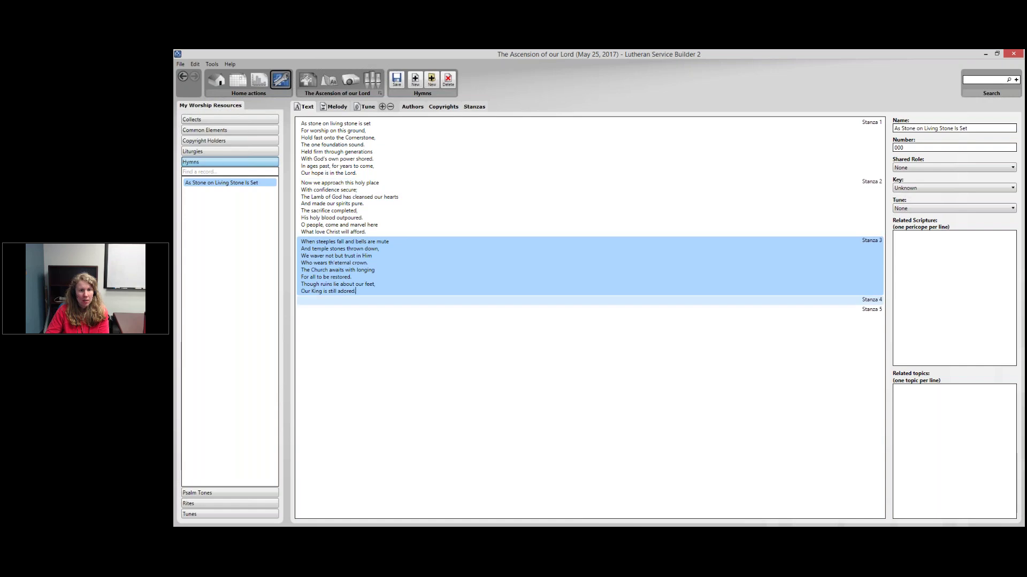
{"action": "key", "text": "Down"}
{"action": "key", "text": "ctrl+v"}
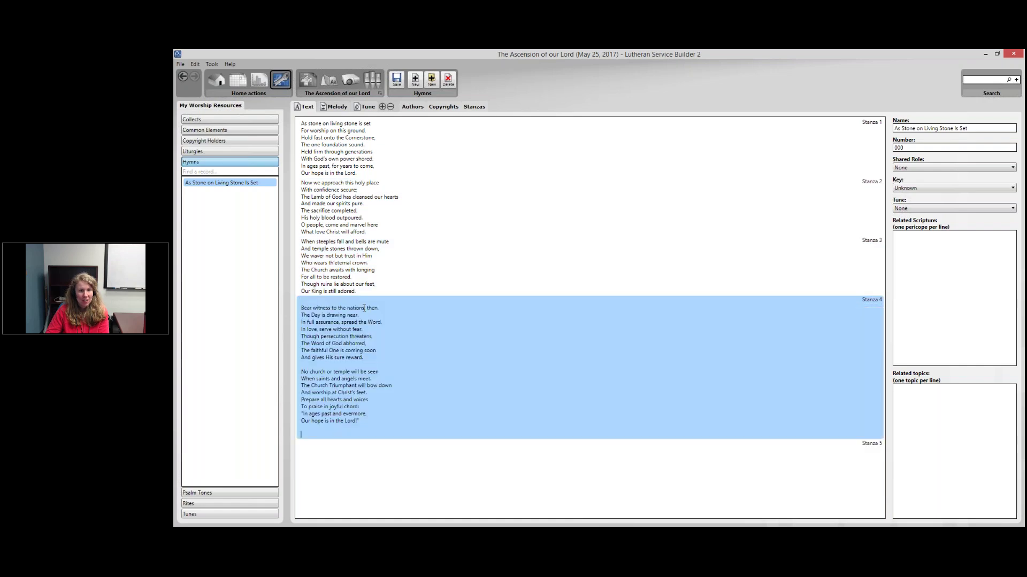
{"action": "left_click", "coordinate": [335, 304]}
{"action": "key", "text": "Delete"}
Step: Move the last verse from Stanza 4 into Stanza 5 and delete the blank lines around it
{"action": "key", "text": "ctrl+shift+End"}
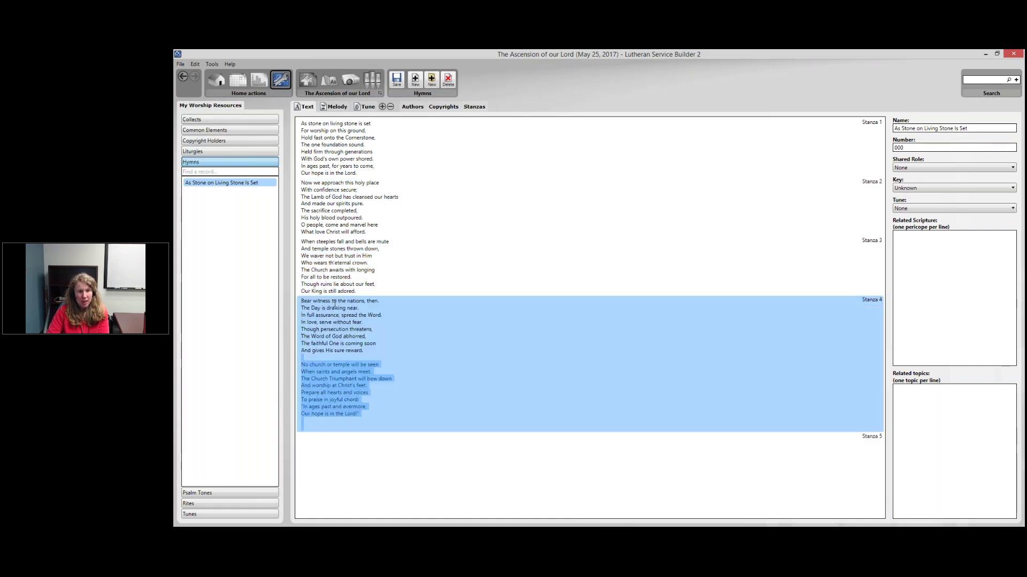
{"action": "key", "text": "ctrl+x"}
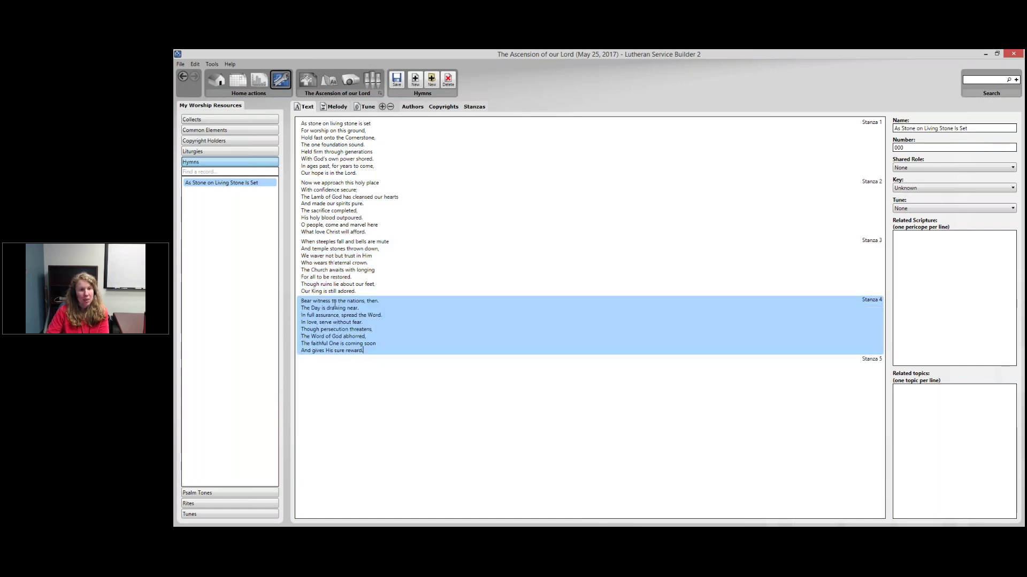
{"action": "left_click", "coordinate": [344, 361]}
{"action": "key", "text": "ctrl+v"}
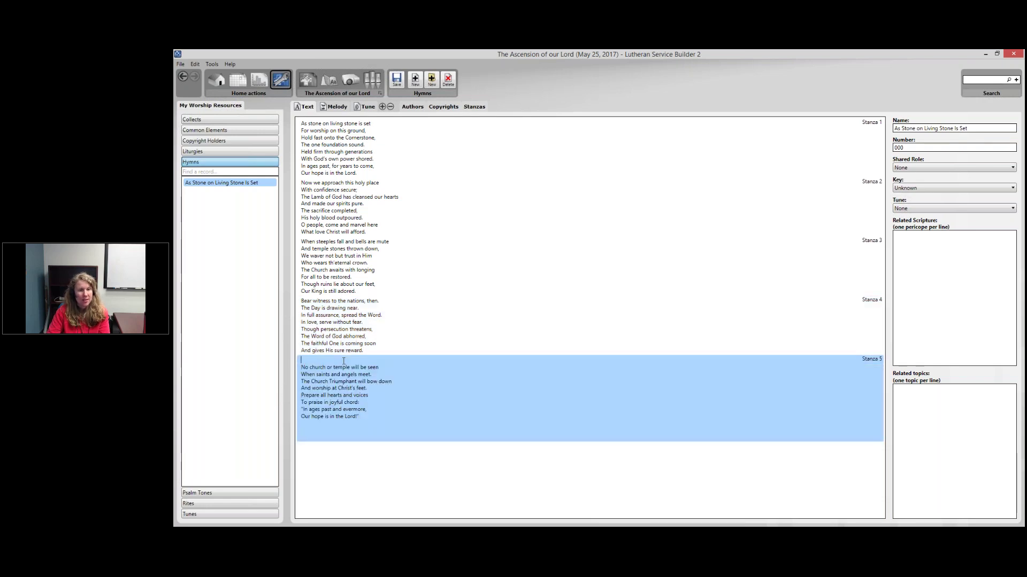
{"action": "key", "text": "Delete"}
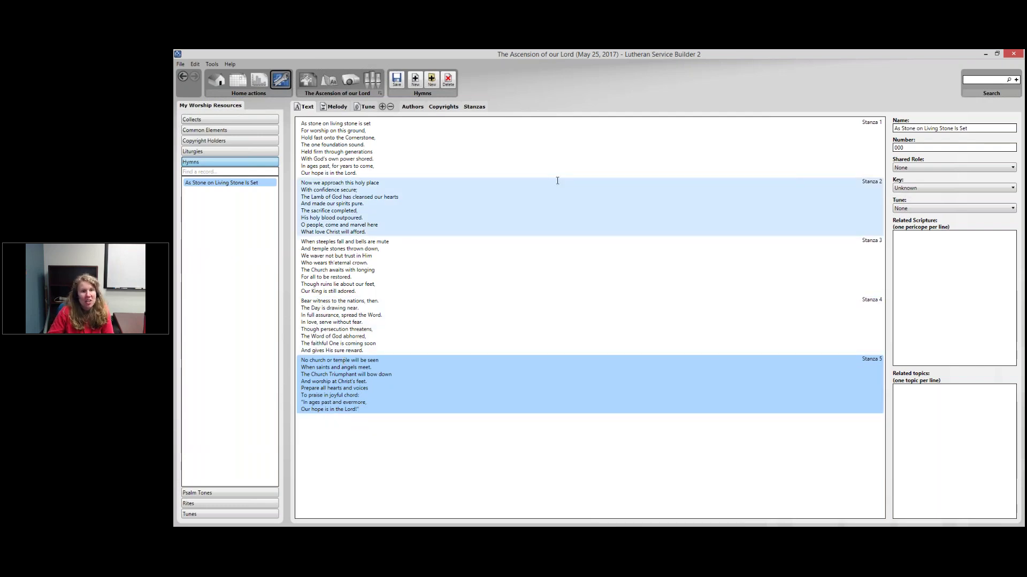
Step: Load the TIFF image "As Stone on Living Stone Is Set" as the hymn's melody image
{"action": "left_click", "coordinate": [338, 109]}
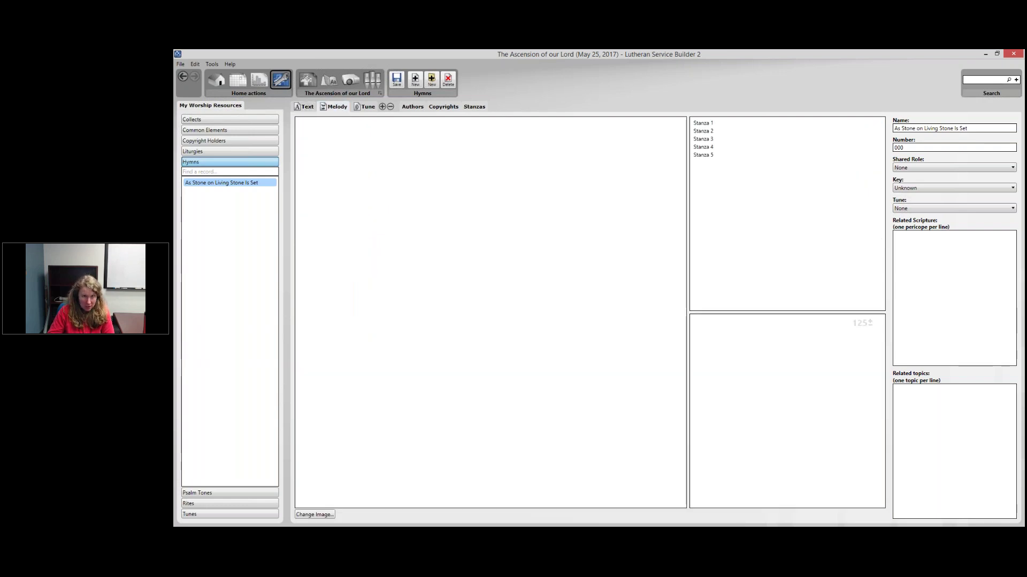
{"action": "left_click", "coordinate": [315, 515]}
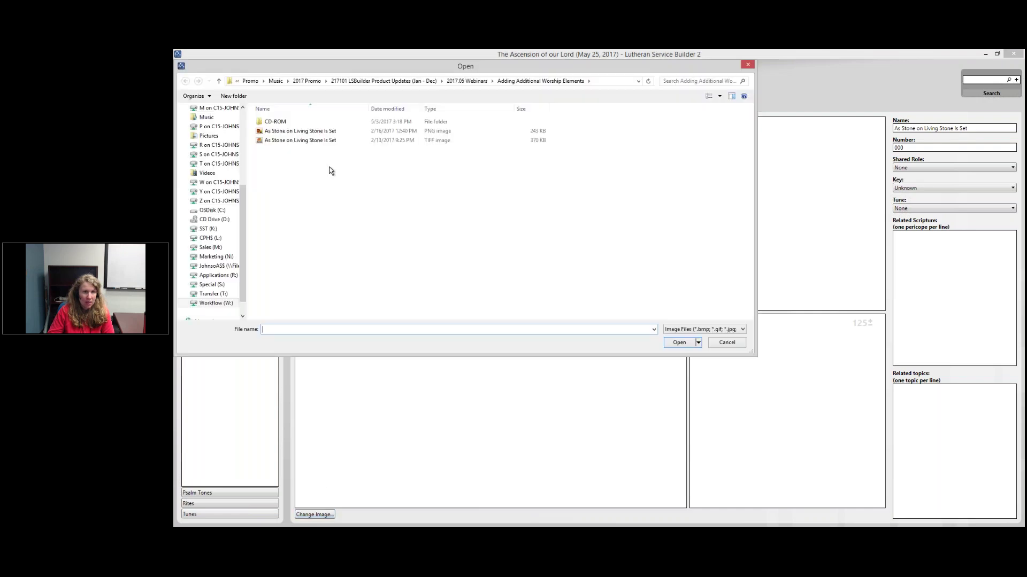
{"action": "left_click", "coordinate": [335, 141]}
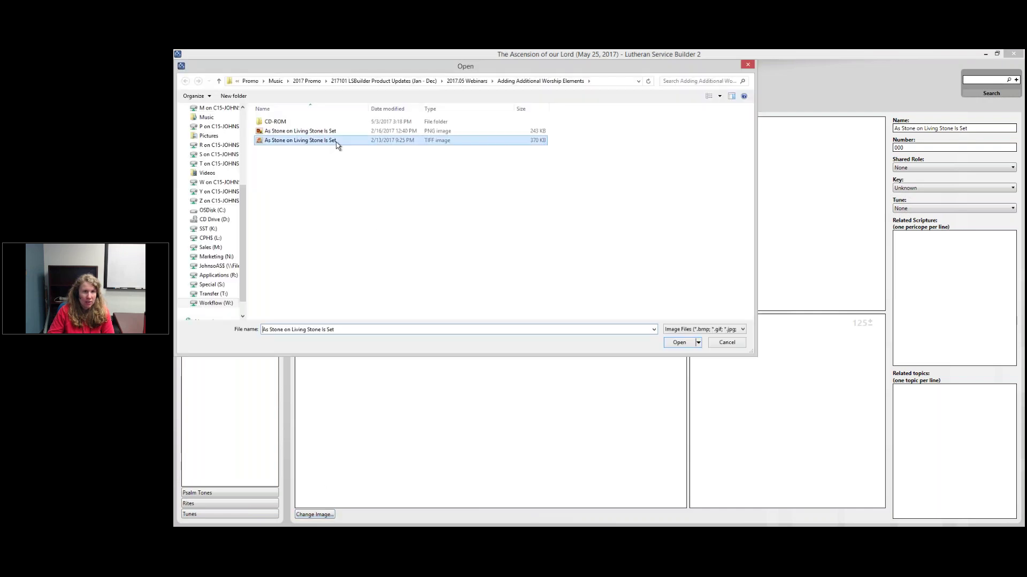
{"action": "left_click", "coordinate": [678, 343]}
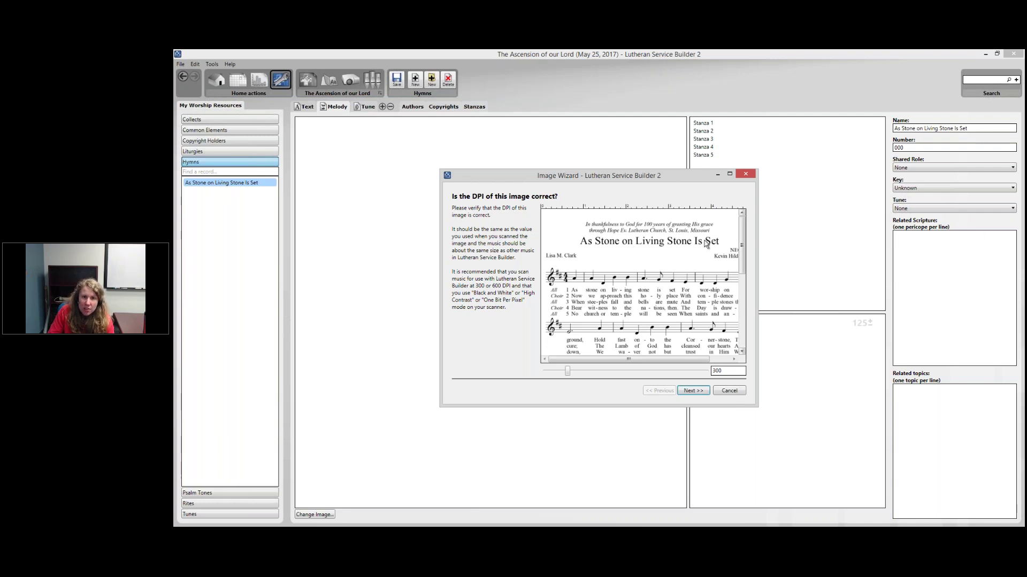
Step: Keep the image's 300 DPI and threshold, crop the copyright notice off its lower edge, and accept the proposed music slices
{"action": "left_click", "coordinate": [693, 390]}
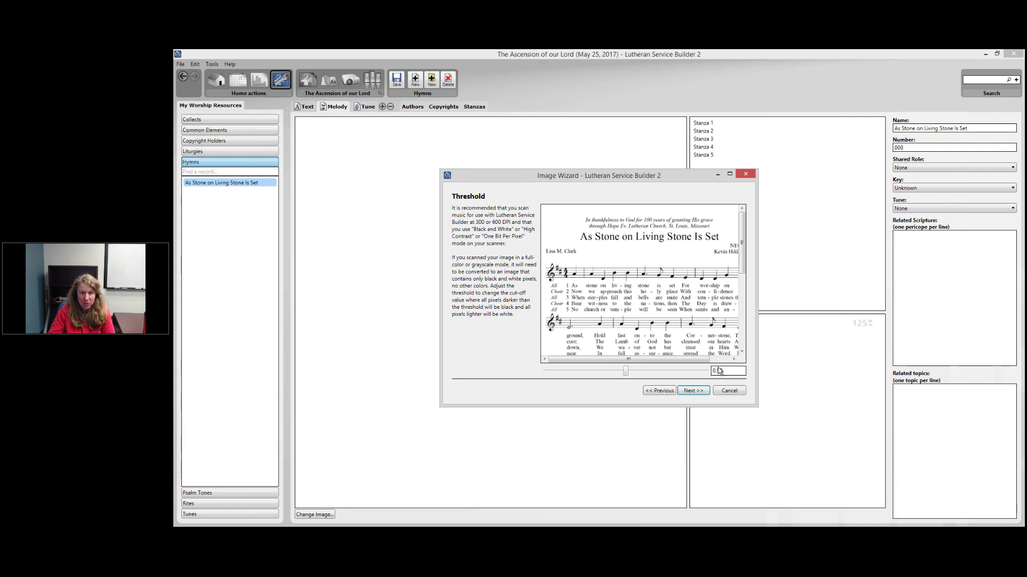
{"action": "left_click", "coordinate": [693, 390]}
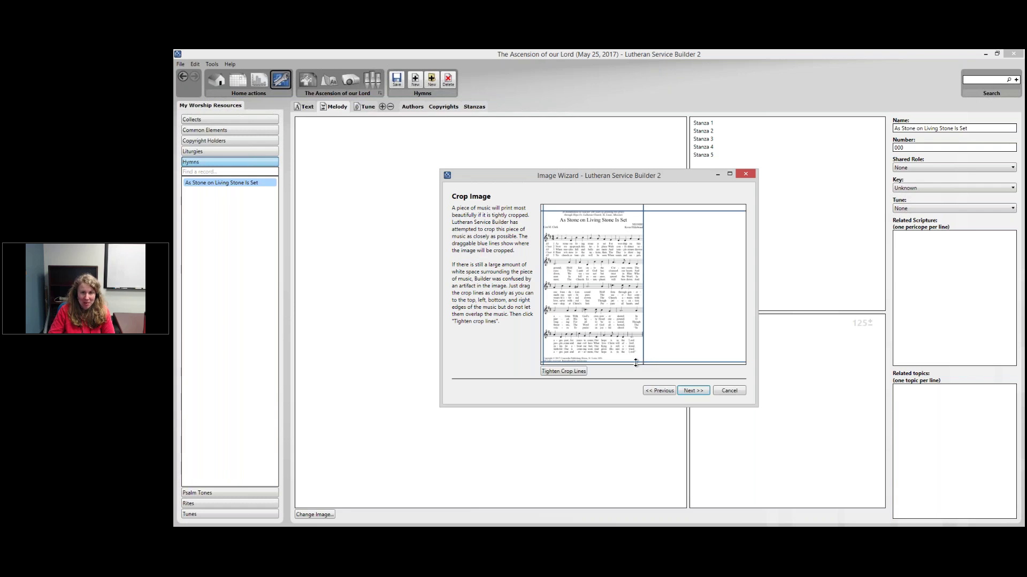
{"action": "left_click_drag", "start_coordinate": [635, 363], "coordinate": [638, 355]}
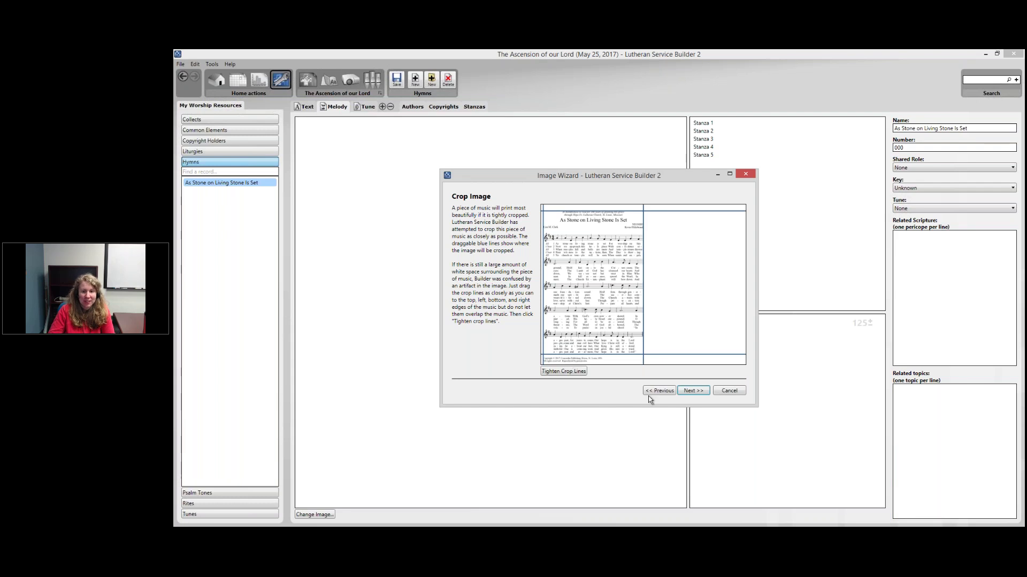
{"action": "left_click", "coordinate": [691, 390]}
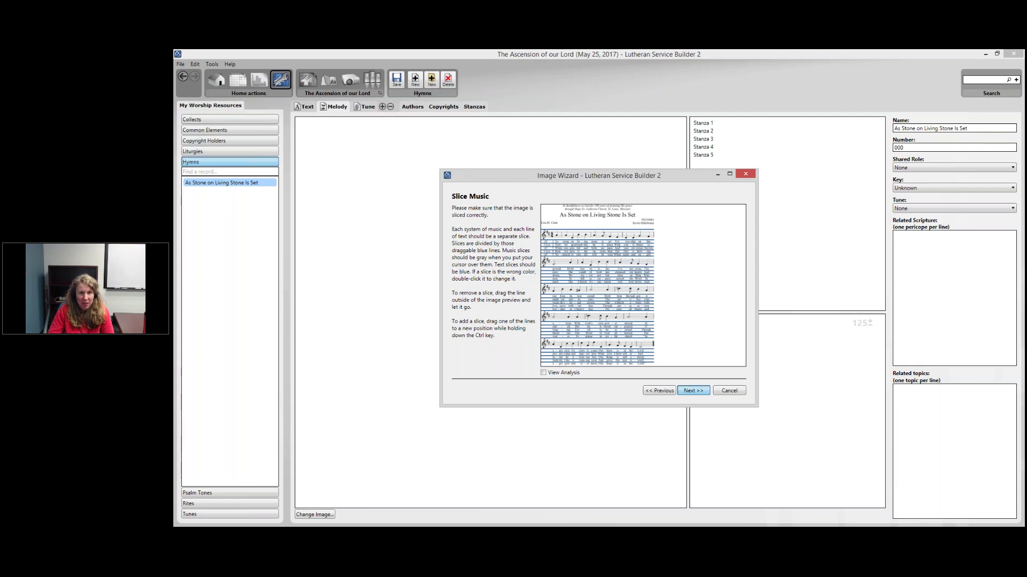
{"action": "key", "text": "Return"}
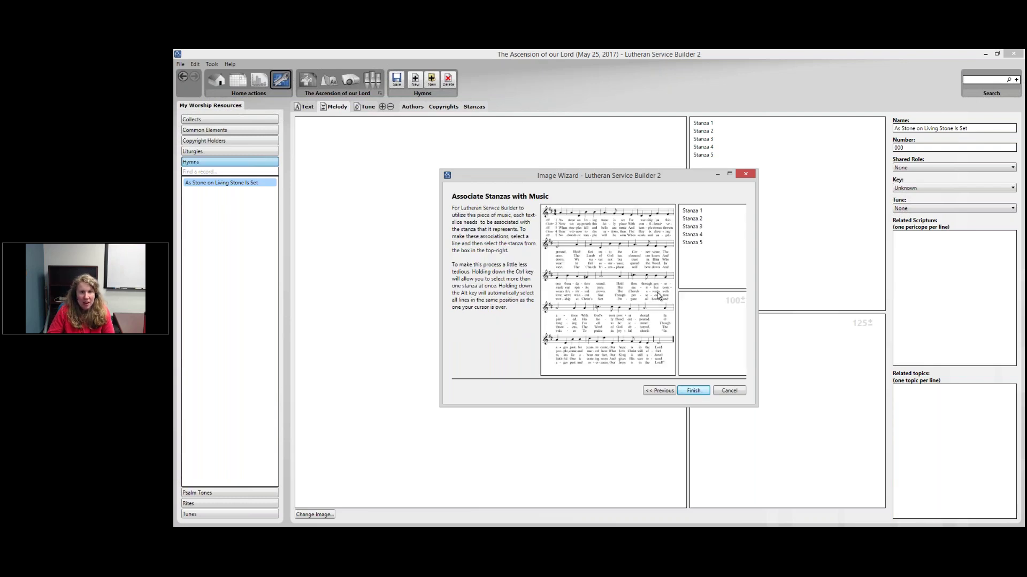
Step: Enlarge the Image Wizard and associate the first-verse text line under every music system with Stanza 1
{"action": "left_click_drag", "start_coordinate": [423, 152], "coordinate": [380, 65]}
{"action": "left_click_drag", "start_coordinate": [758, 410], "coordinate": [832, 525]}
{"action": "left_click_drag", "start_coordinate": [598, 66], "coordinate": [597, 51]}
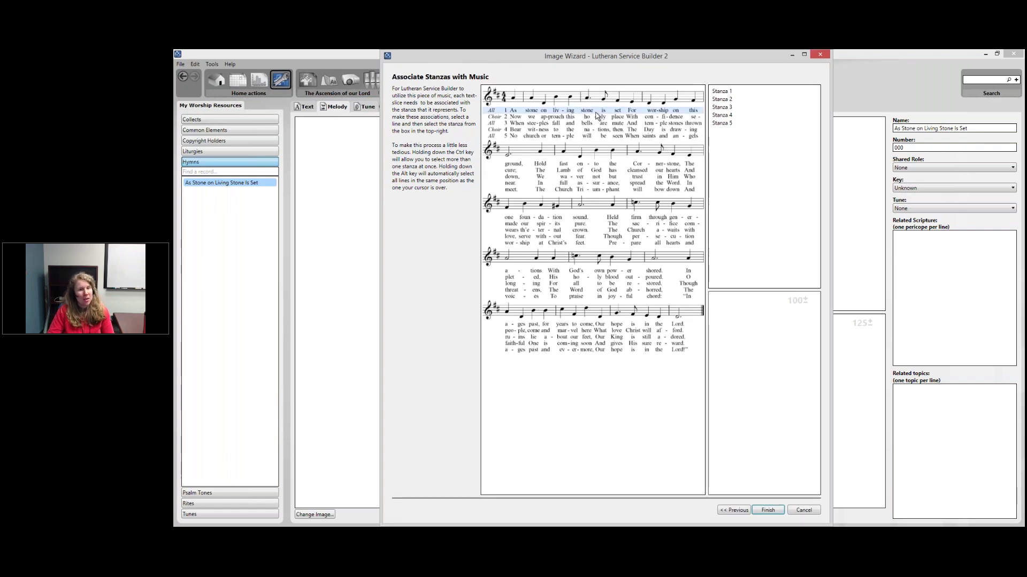
{"action": "left_click", "coordinate": [596, 112]}
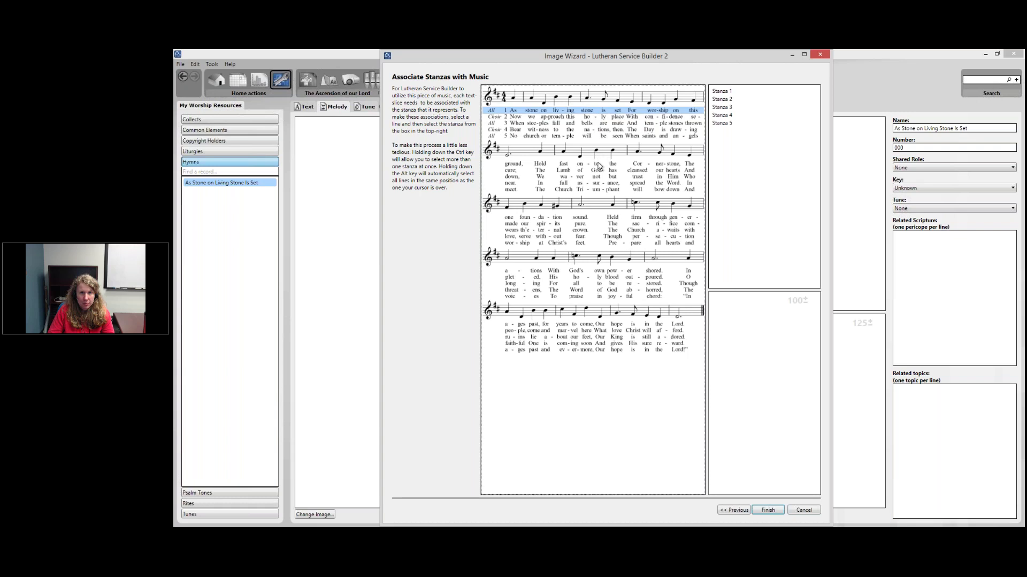
{"action": "key", "text": "alt"}
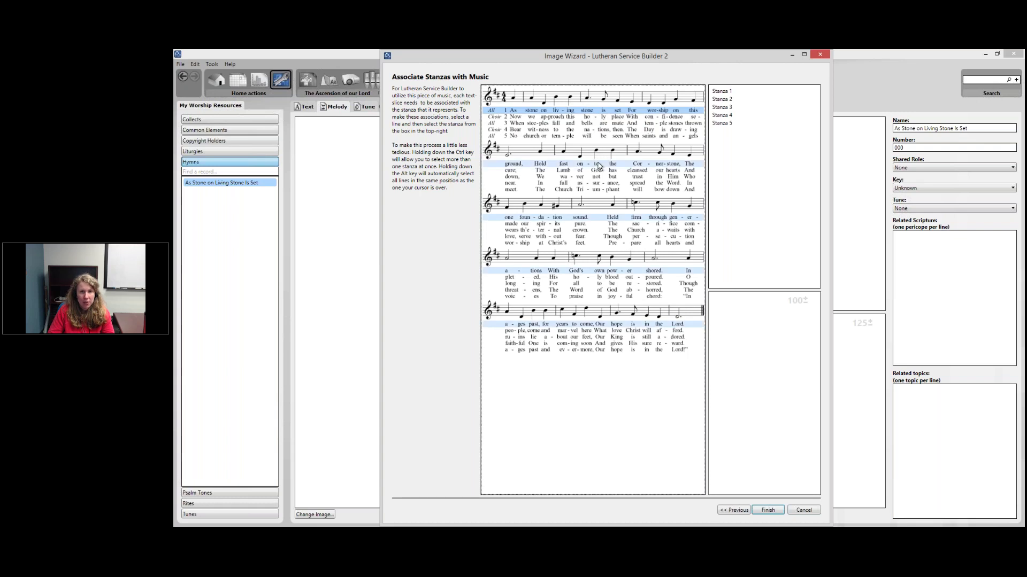
{"action": "left_click", "coordinate": [598, 163], "text": "alt"}
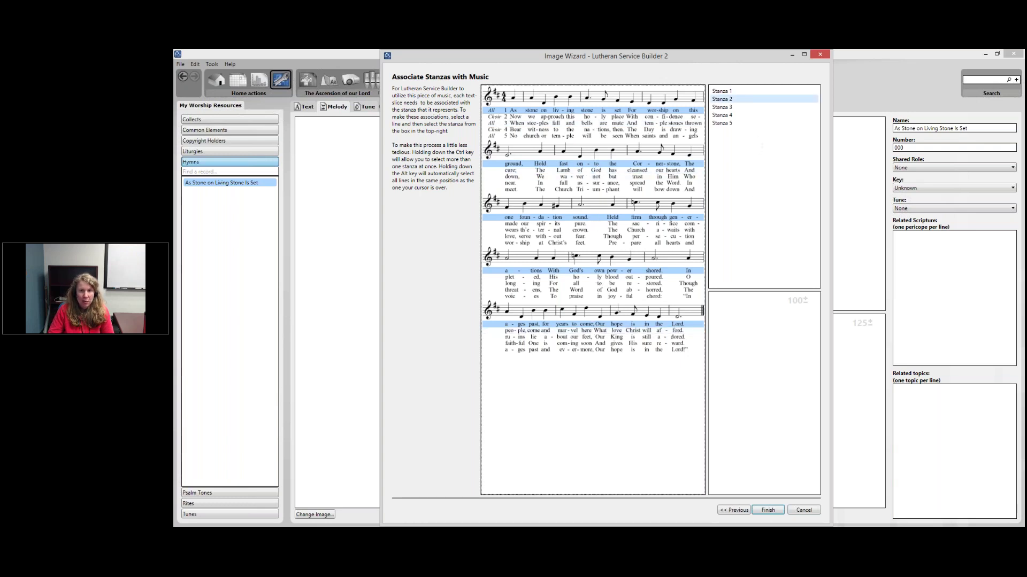
{"action": "left_click", "coordinate": [722, 91]}
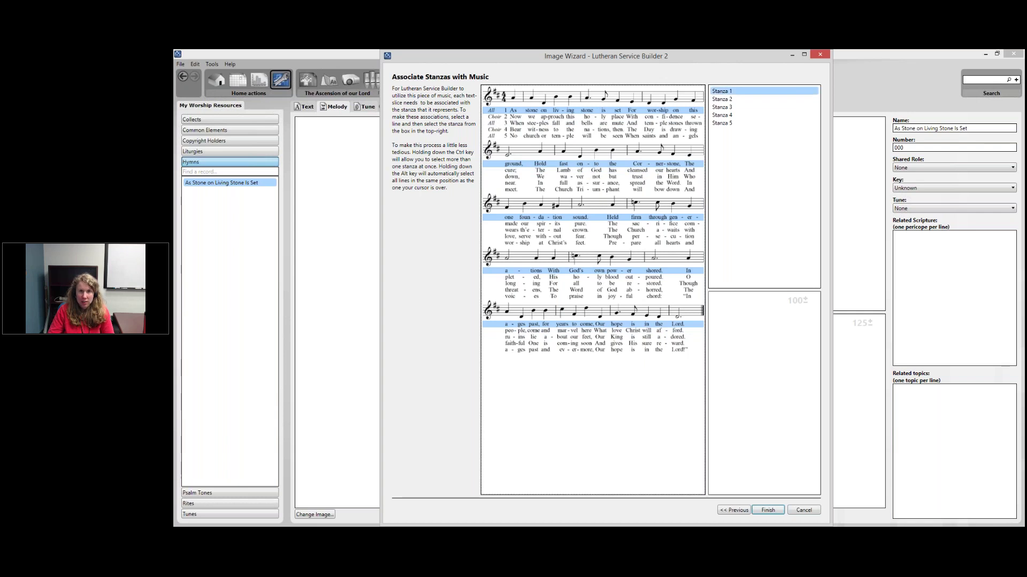
Step: Associate the second-verse text line under every music system with Stanza 2
{"action": "left_click", "coordinate": [651, 118]}
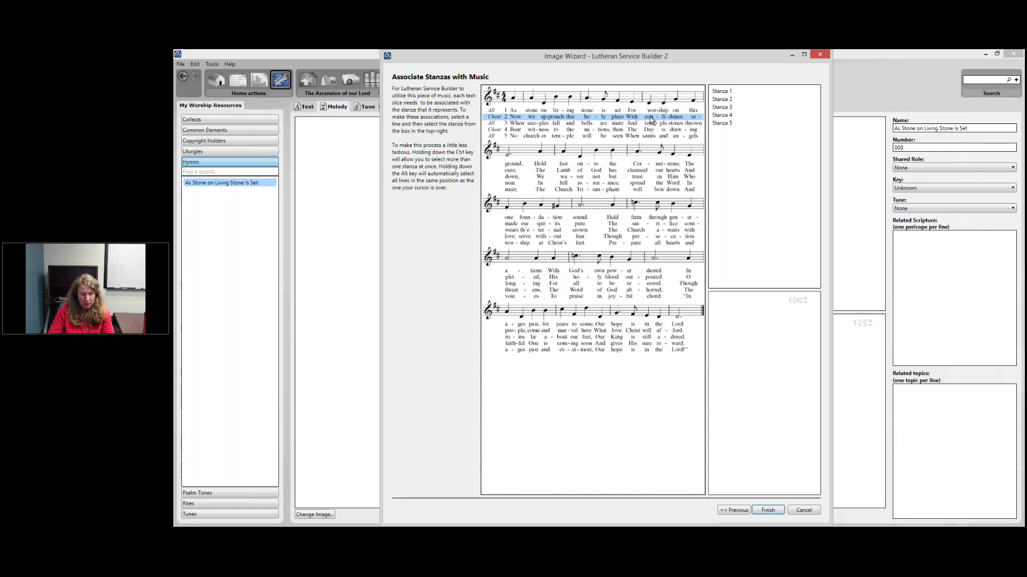
{"action": "left_click", "coordinate": [651, 170], "text": "alt"}
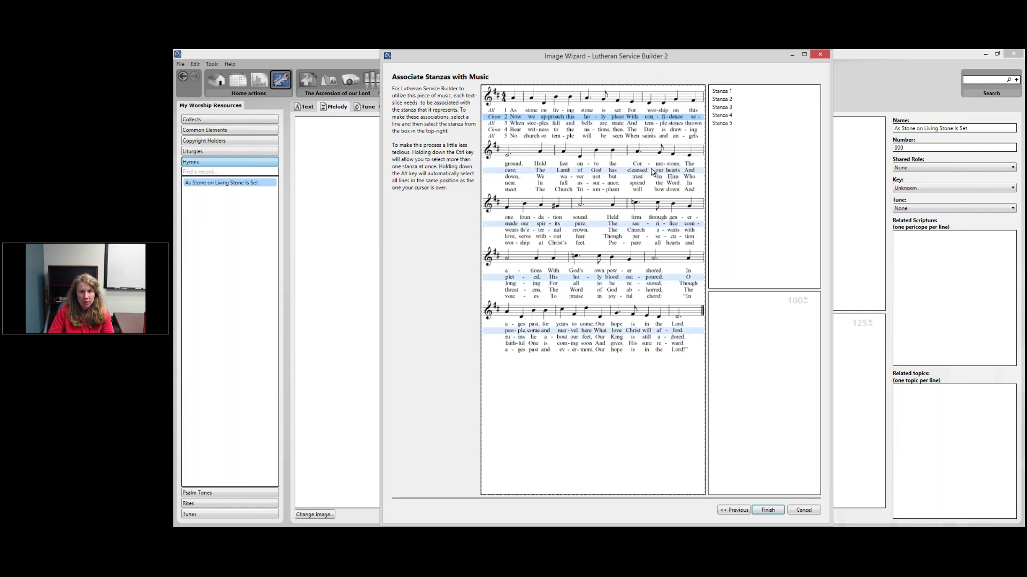
{"action": "left_click", "coordinate": [650, 169], "text": "alt"}
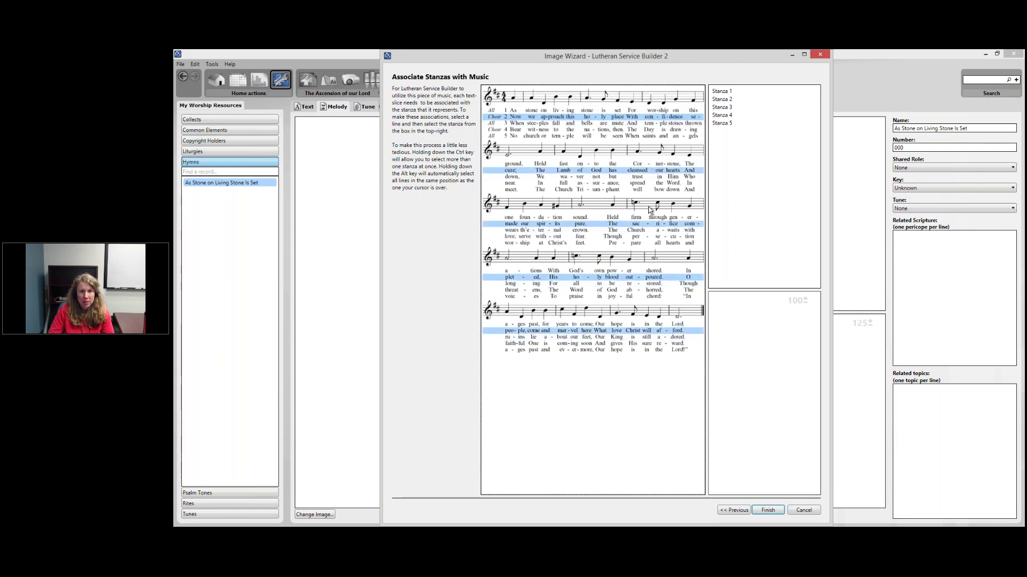
{"action": "left_click", "coordinate": [747, 100]}
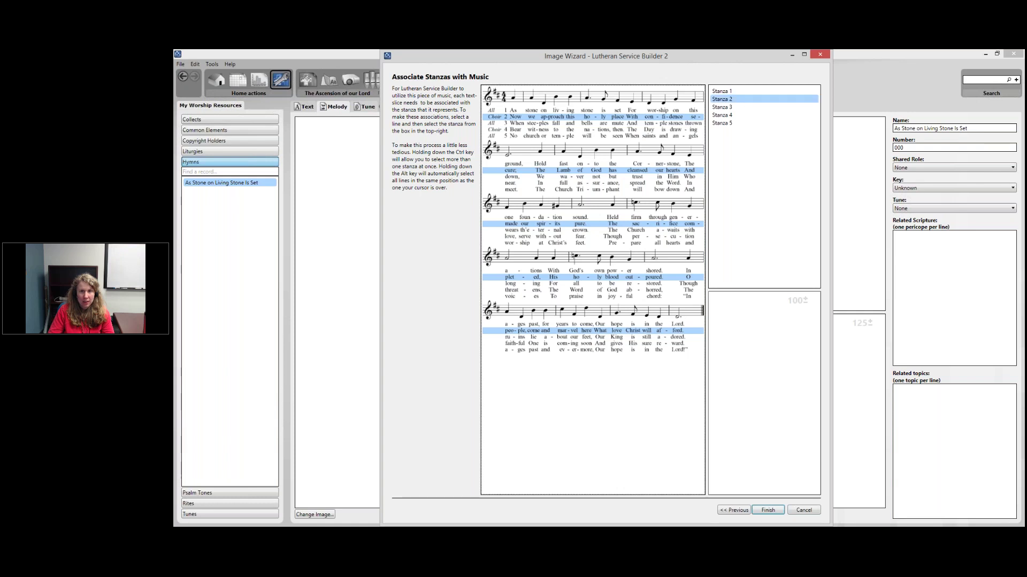
Step: Associate the third-verse text line under every music system with Stanza 3
{"action": "left_click", "coordinate": [682, 124]}
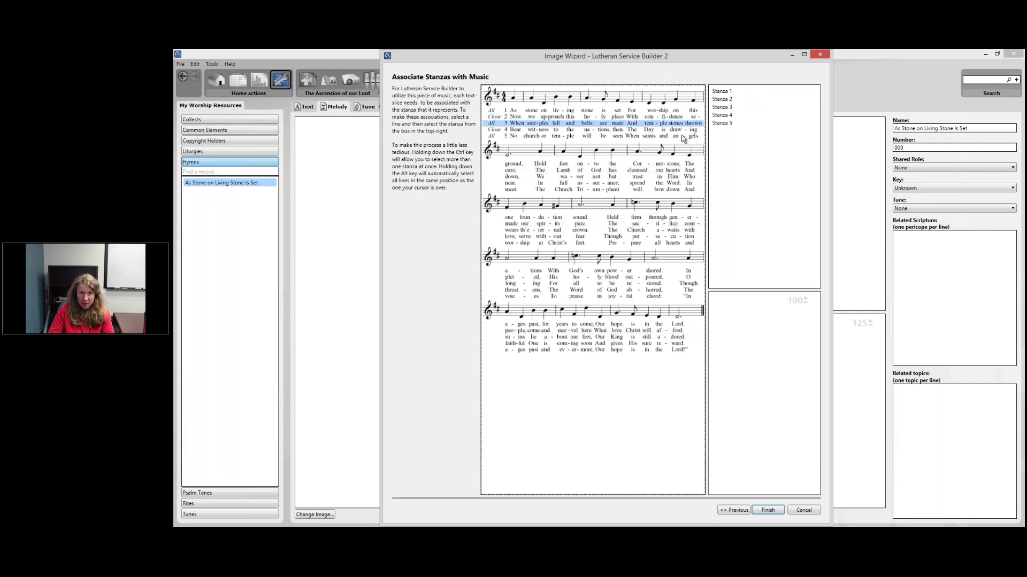
{"action": "left_click", "coordinate": [692, 178]}
{"action": "left_click", "coordinate": [749, 107]}
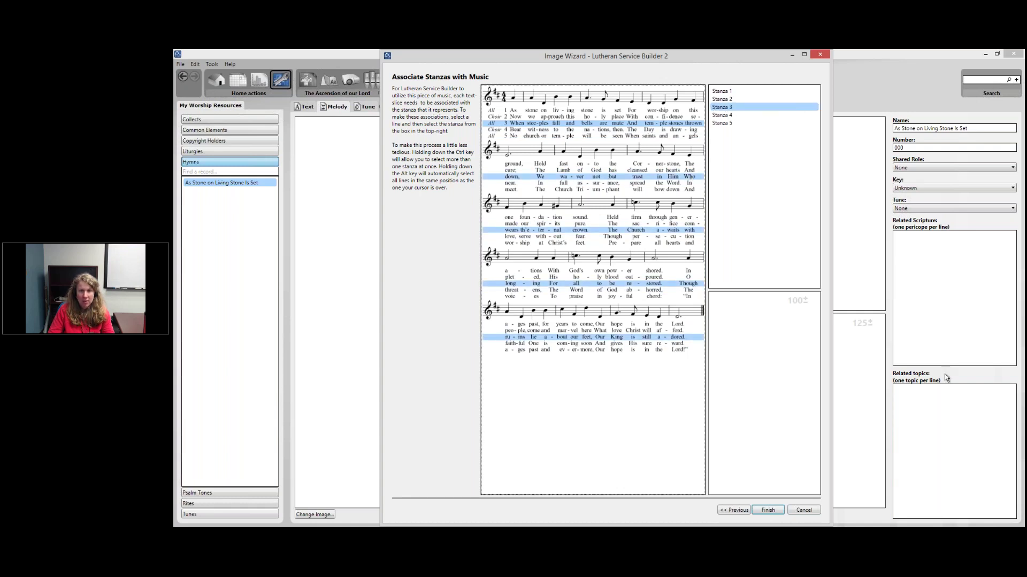
Step: Associate the fourth-verse text line under every music system with Stanza 4
{"action": "left_click", "coordinate": [657, 130]}
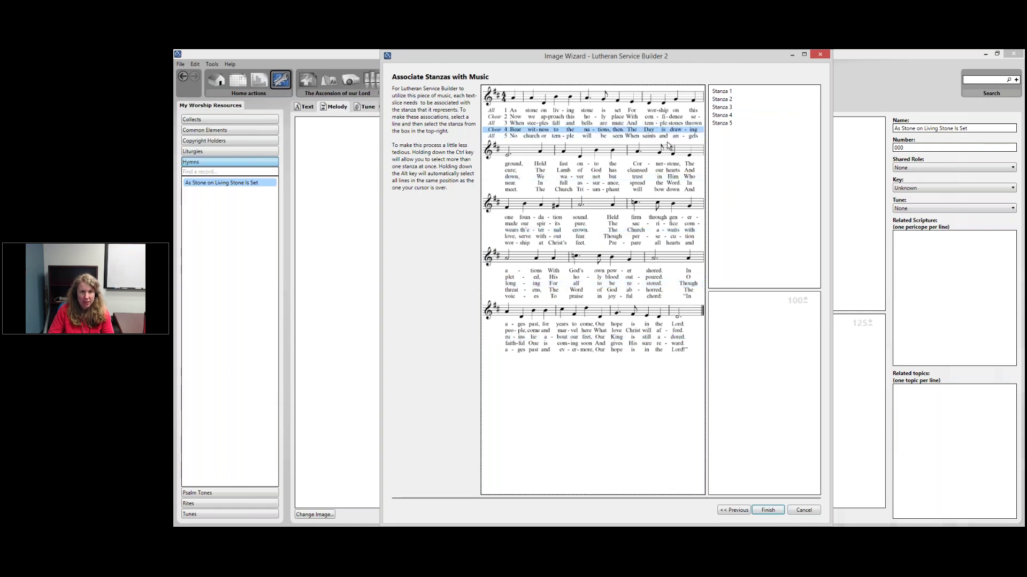
{"action": "left_click", "coordinate": [657, 185], "text": "alt"}
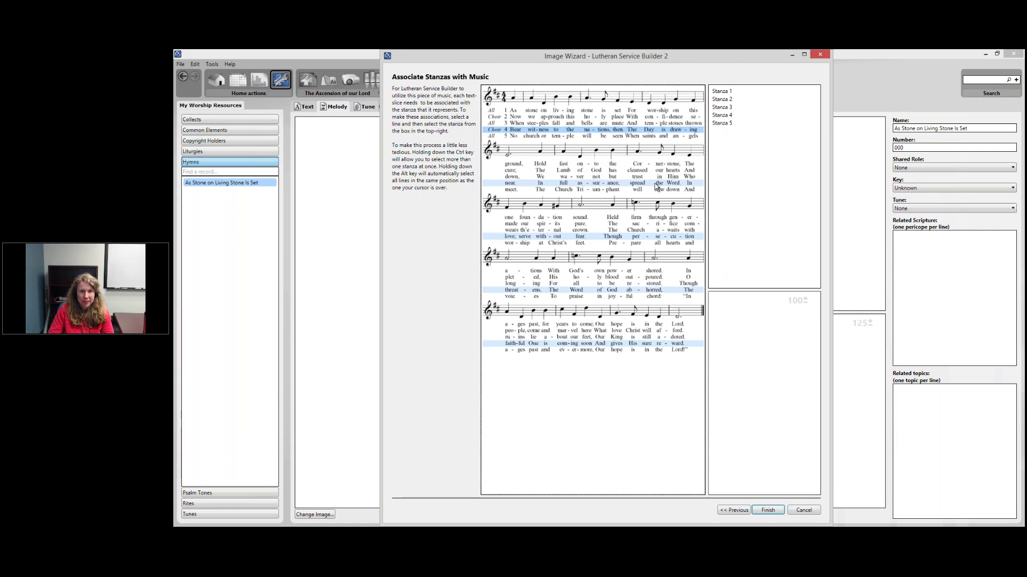
{"action": "left_click", "coordinate": [722, 115]}
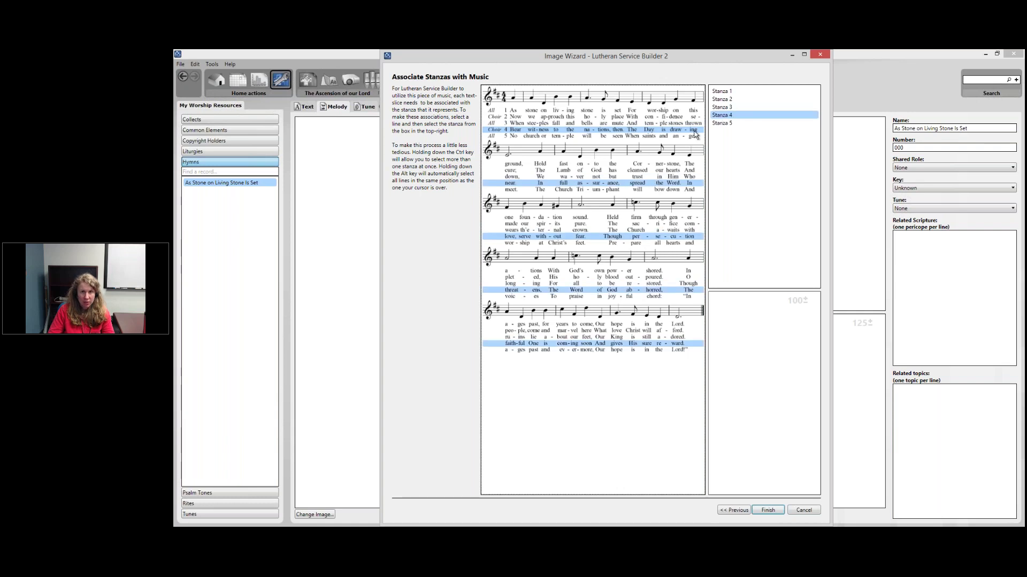
Step: Associate the fifth-verse text line under every music system with Stanza 5 and finish the Image Wizard
{"action": "left_click", "coordinate": [653, 136]}
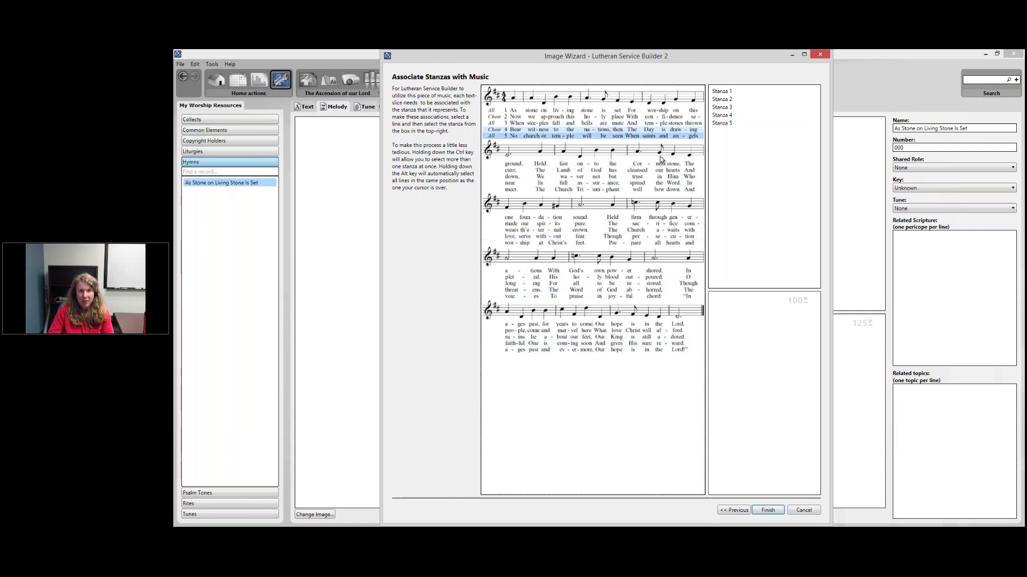
{"action": "left_click", "coordinate": [667, 192]}
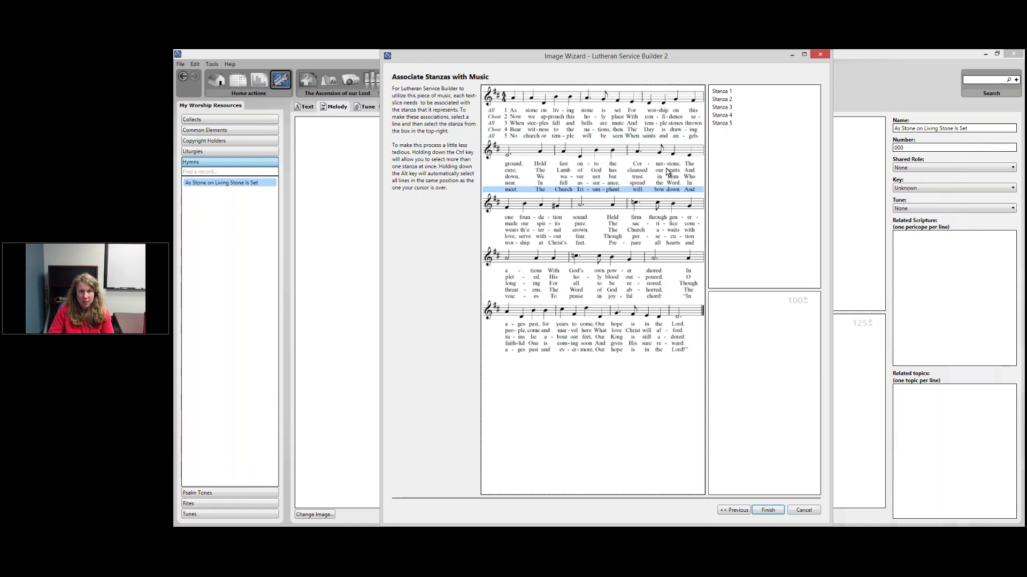
{"action": "left_click", "coordinate": [669, 137]}
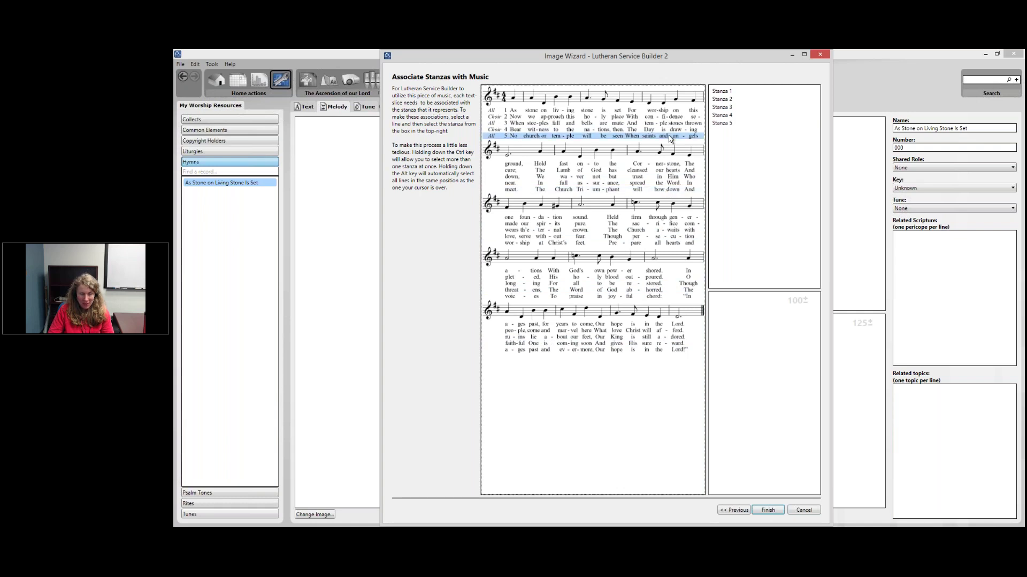
{"action": "left_click", "coordinate": [675, 186], "text": "alt"}
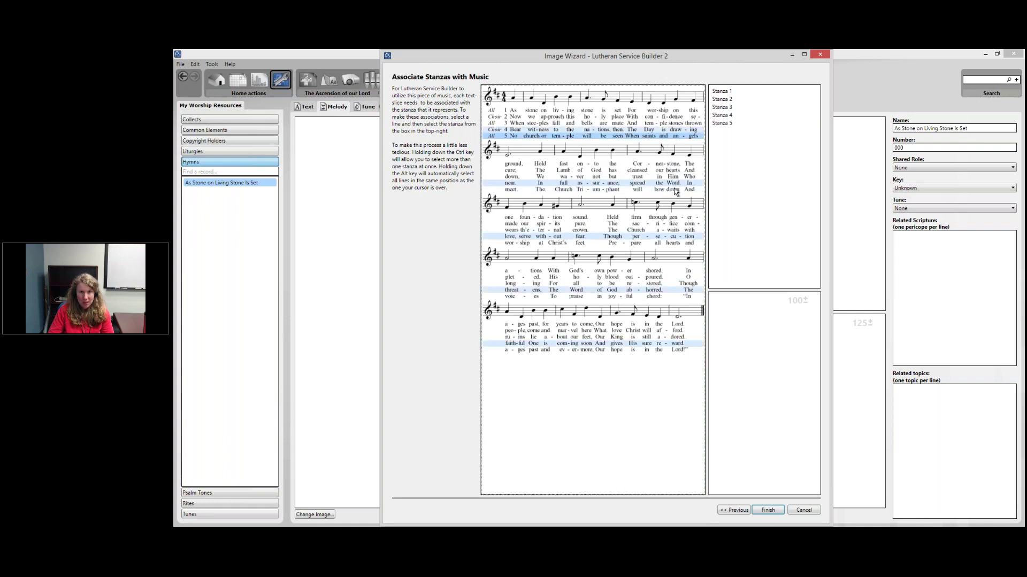
{"action": "left_click", "coordinate": [724, 124]}
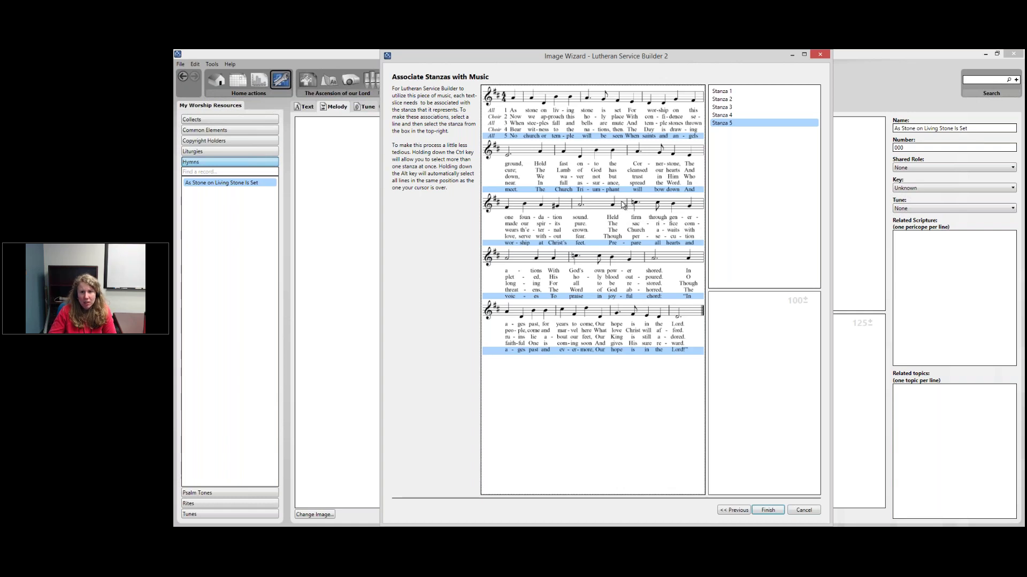
{"action": "left_click", "coordinate": [772, 511]}
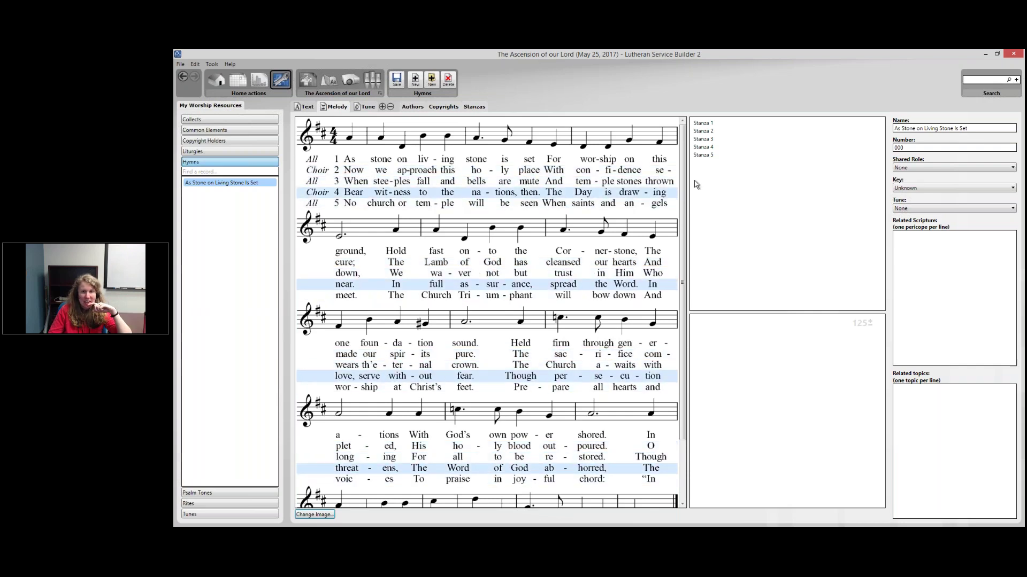
Step: Check the melody lines associated with each of Stanzas 1 to 5, and view the hymn's tune content
{"action": "left_click", "coordinate": [728, 127]}
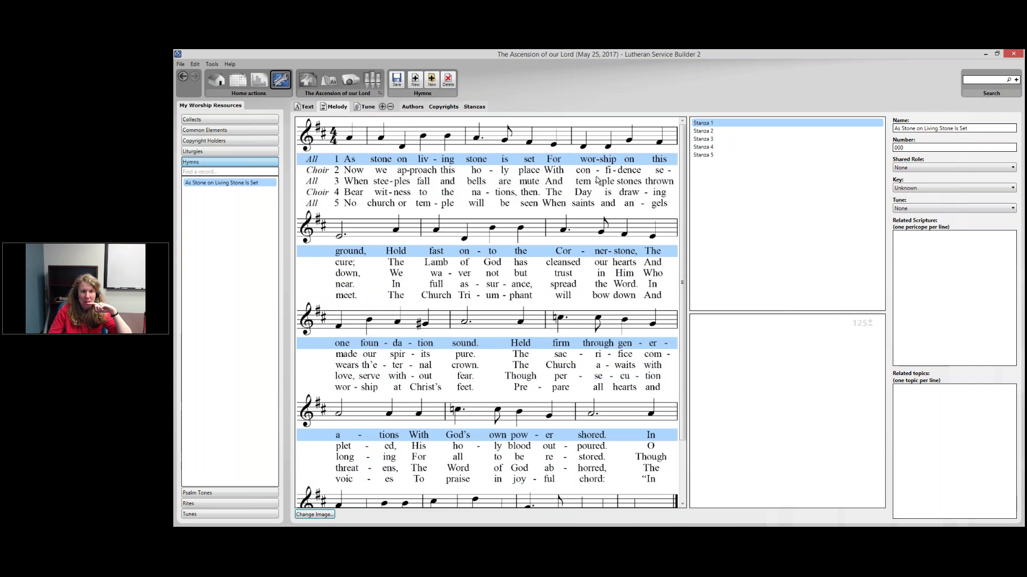
{"action": "left_click", "coordinate": [732, 131]}
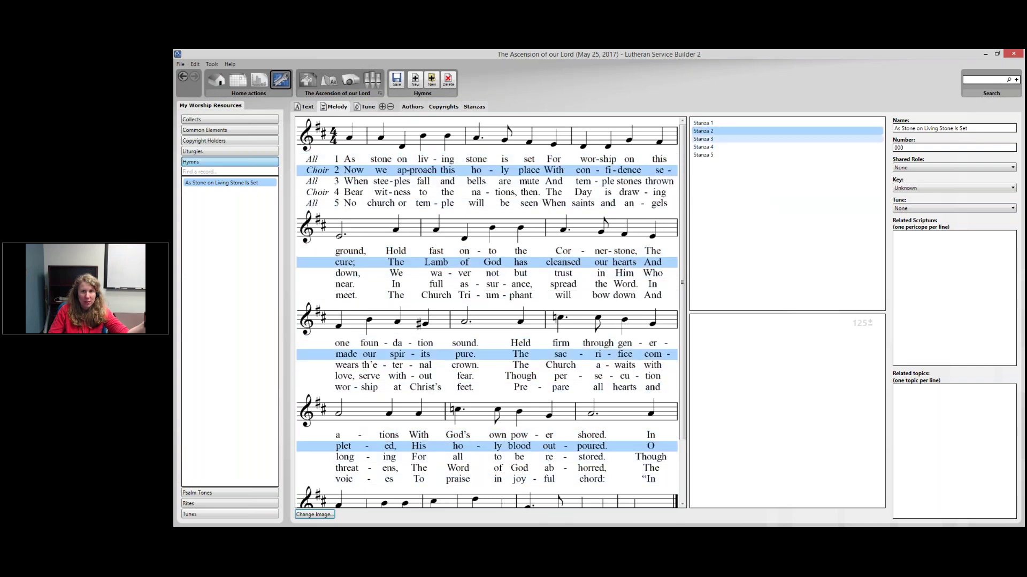
{"action": "left_click", "coordinate": [732, 139]}
{"action": "left_click", "coordinate": [732, 147]}
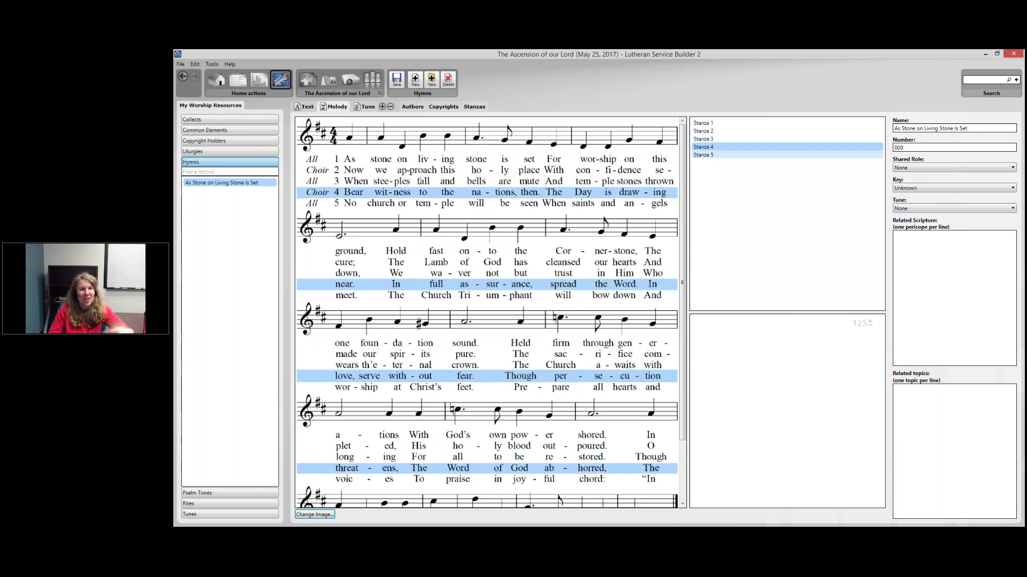
{"action": "left_click", "coordinate": [732, 155]}
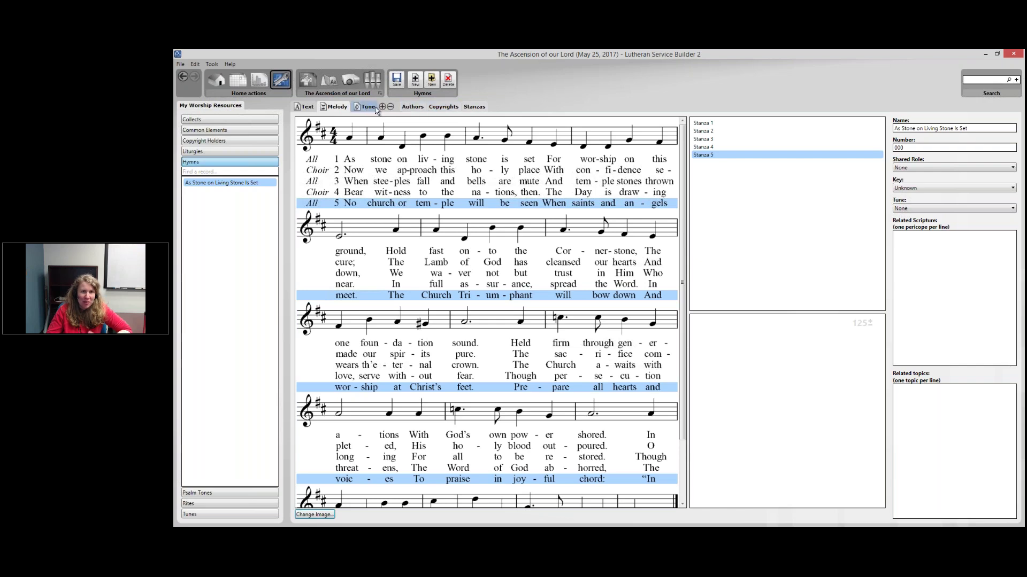
{"action": "left_click", "coordinate": [370, 107]}
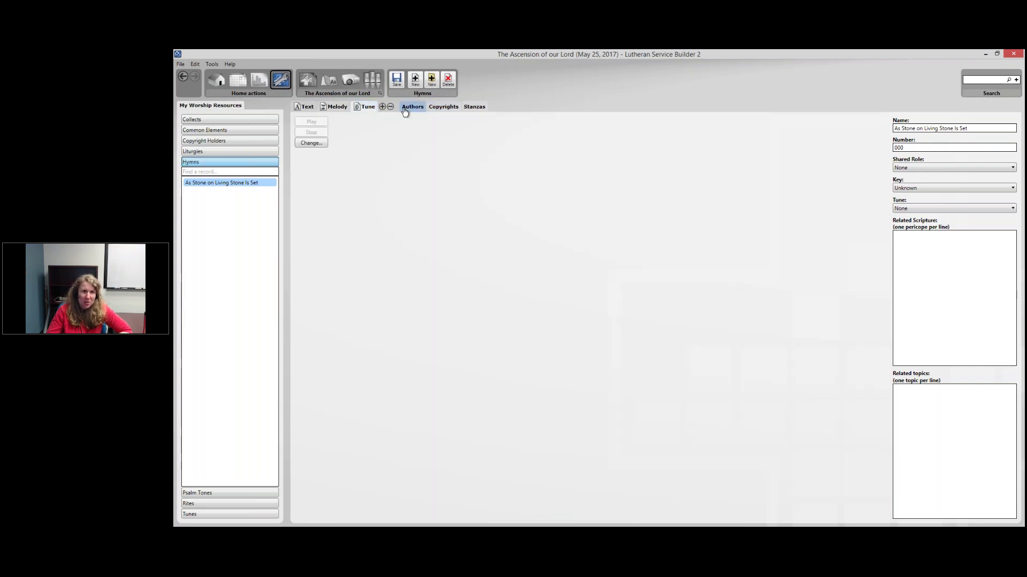
Step: Add an author entry with the text author's name, applied only to the Text content for all stanzas
{"action": "left_click", "coordinate": [404, 109]}
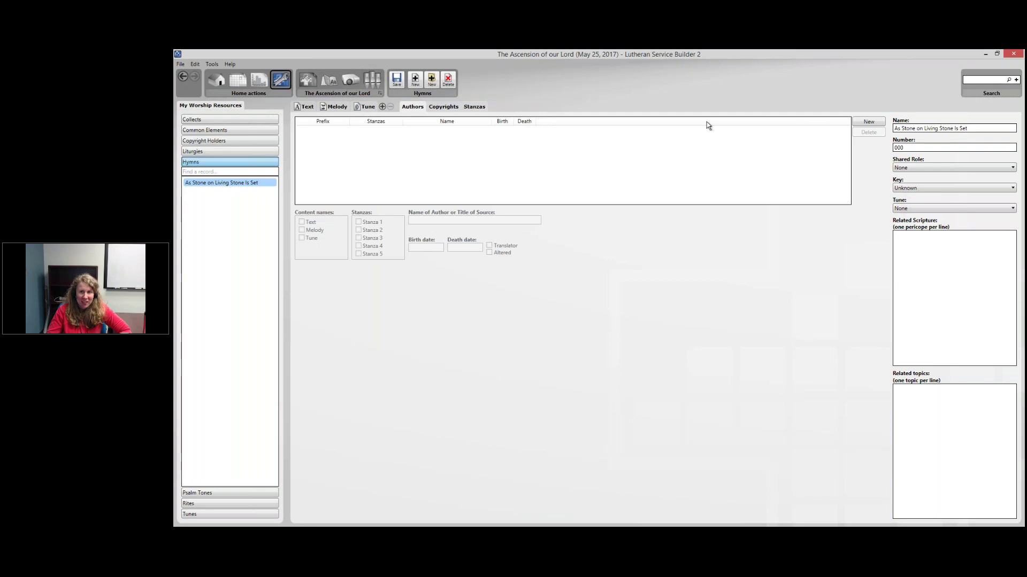
{"action": "left_click", "coordinate": [866, 122]}
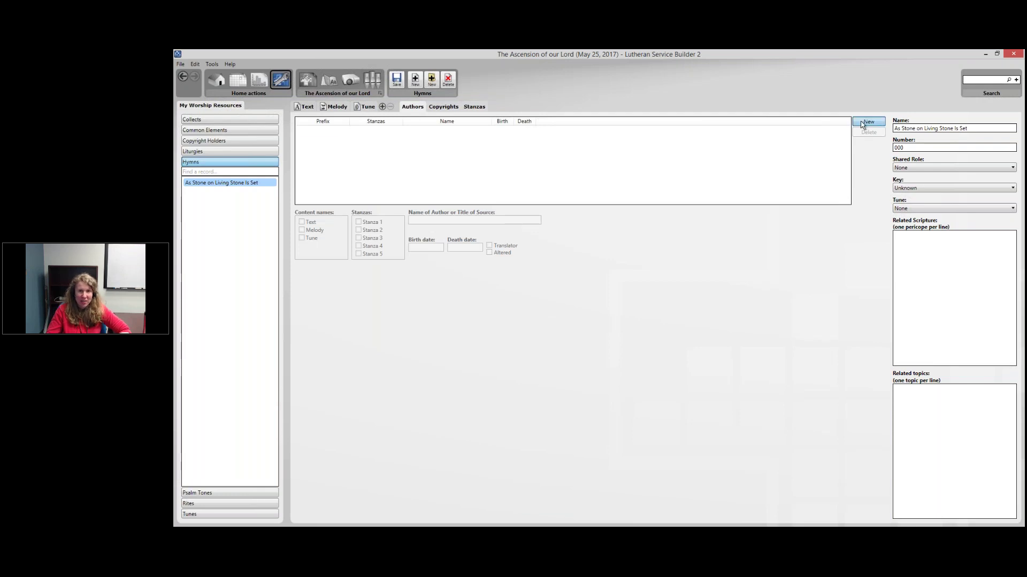
{"action": "left_click_drag", "start_coordinate": [435, 221], "coordinate": [410, 220]}
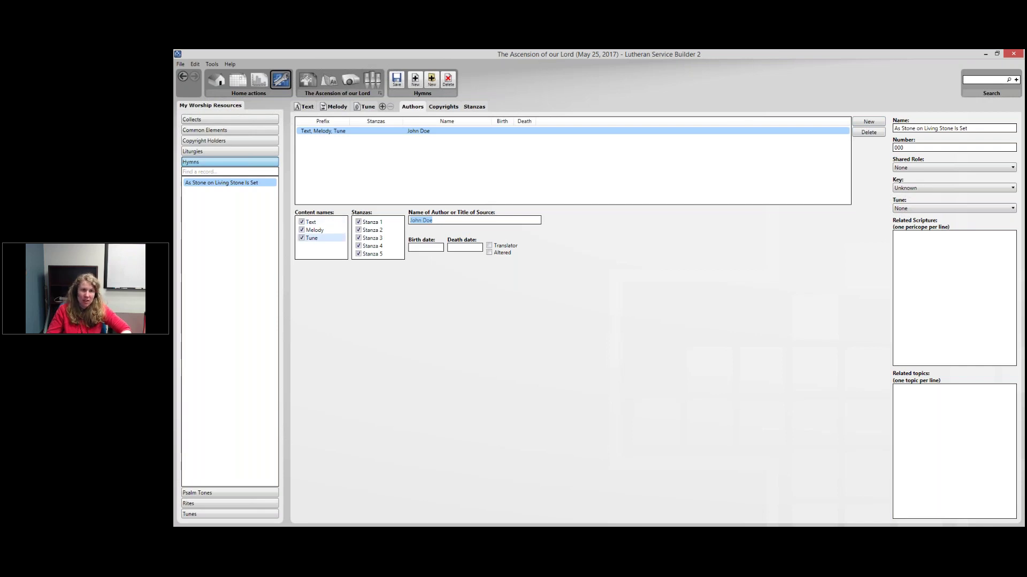
{"action": "type", "text": "Lisa Clark"}
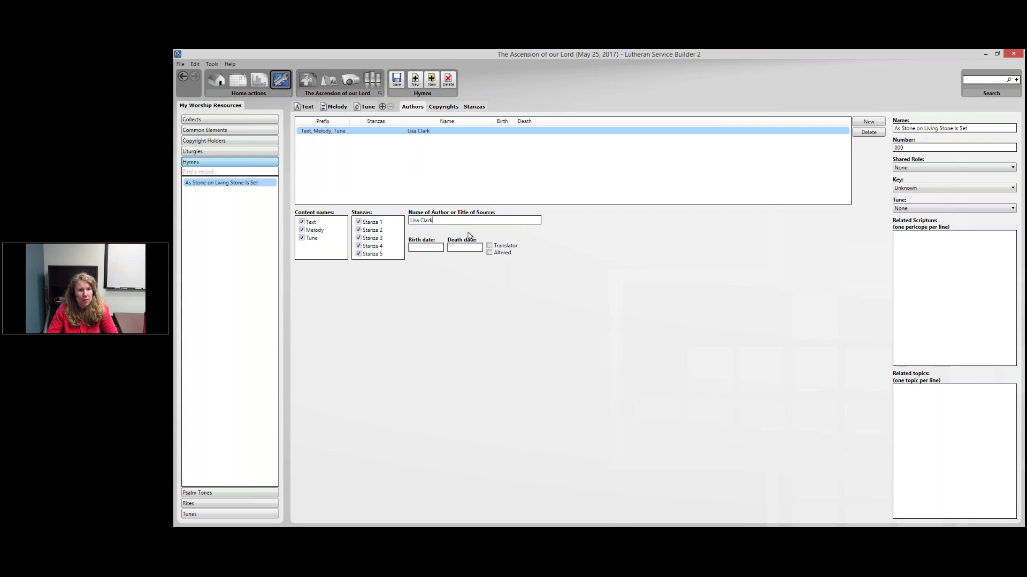
{"action": "left_click", "coordinate": [304, 230]}
{"action": "left_click", "coordinate": [304, 239]}
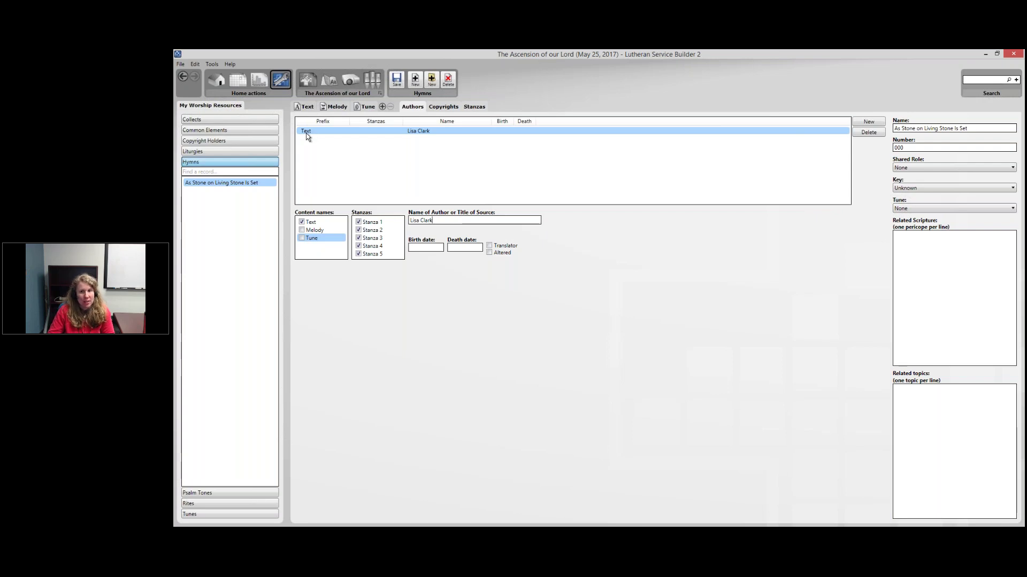
Step: Add a second author entry with the composer's name, applied to Melody and Tune but not Text
{"action": "left_click", "coordinate": [871, 122]}
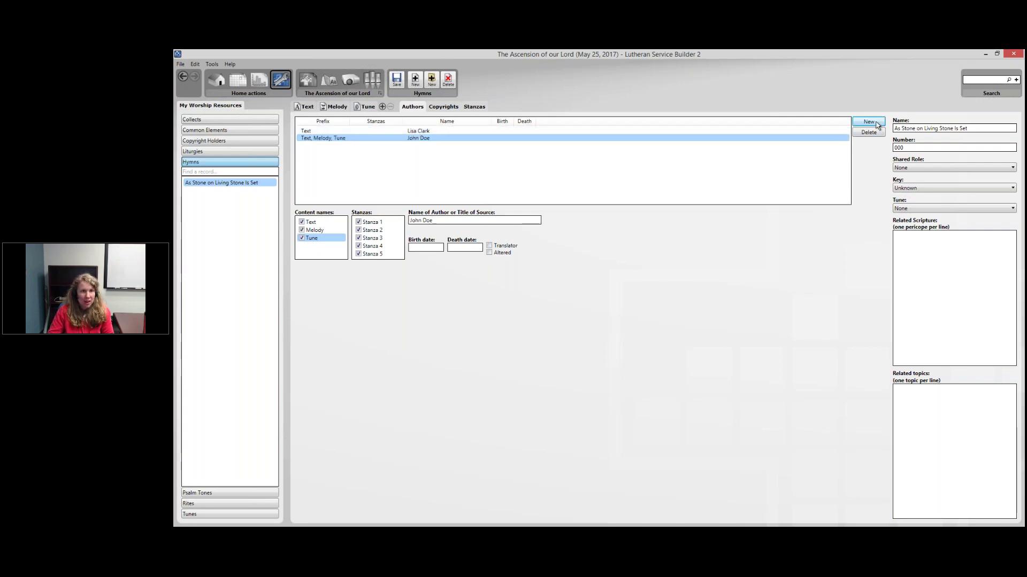
{"action": "left_click", "coordinate": [302, 223]}
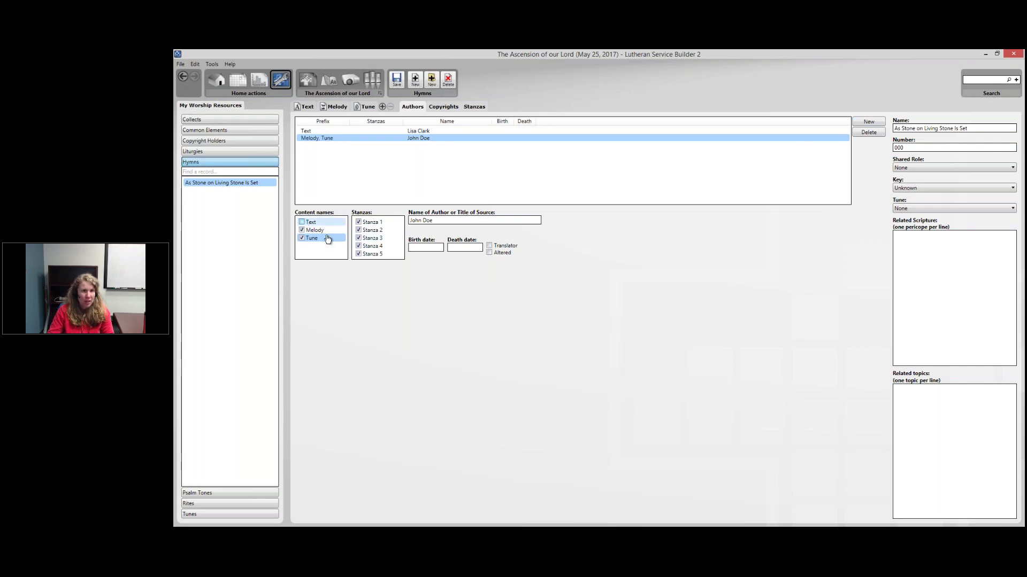
{"action": "double_click", "coordinate": [466, 219]}
{"action": "key", "text": "BackSpace"}
{"action": "key", "text": "BackSpace"}
{"action": "key", "text": "BackSpace"}
{"action": "key", "text": "BackSpace"}
{"action": "key", "text": "BackSpace"}
{"action": "key", "text": "BackSpace"}
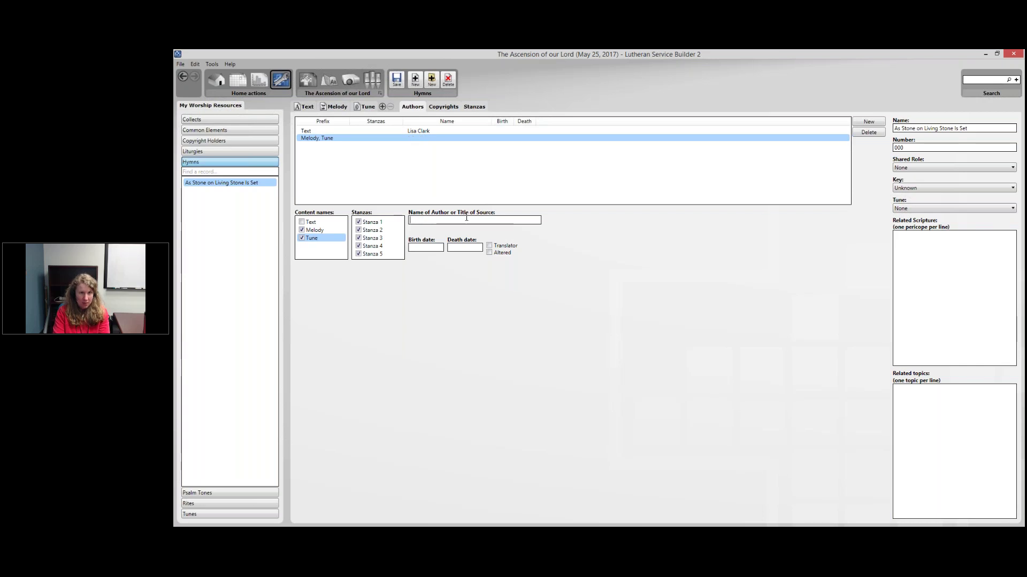
{"action": "type", "text": "Kevin"}
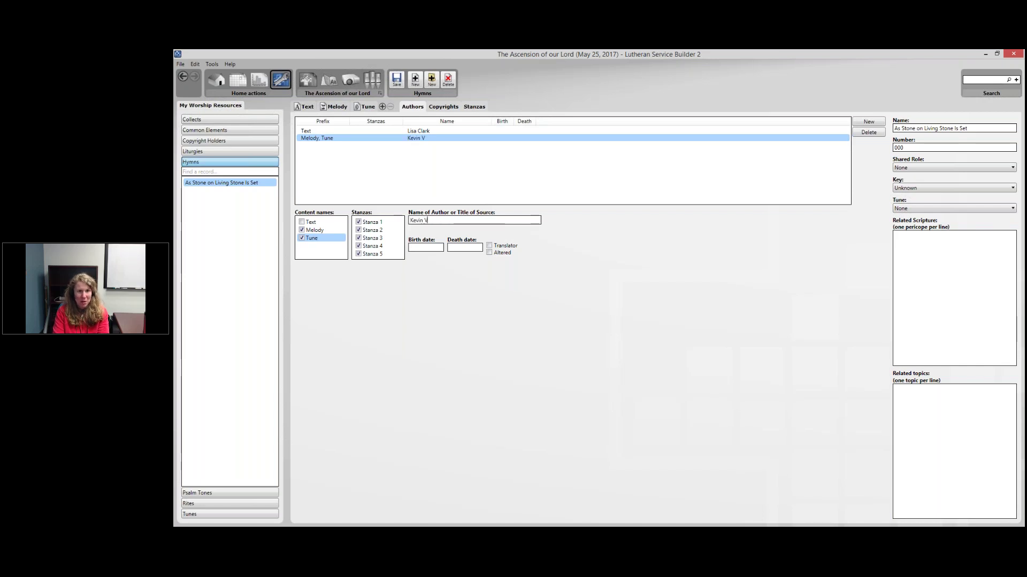
{"action": "type", "text": " Hildebrand"}
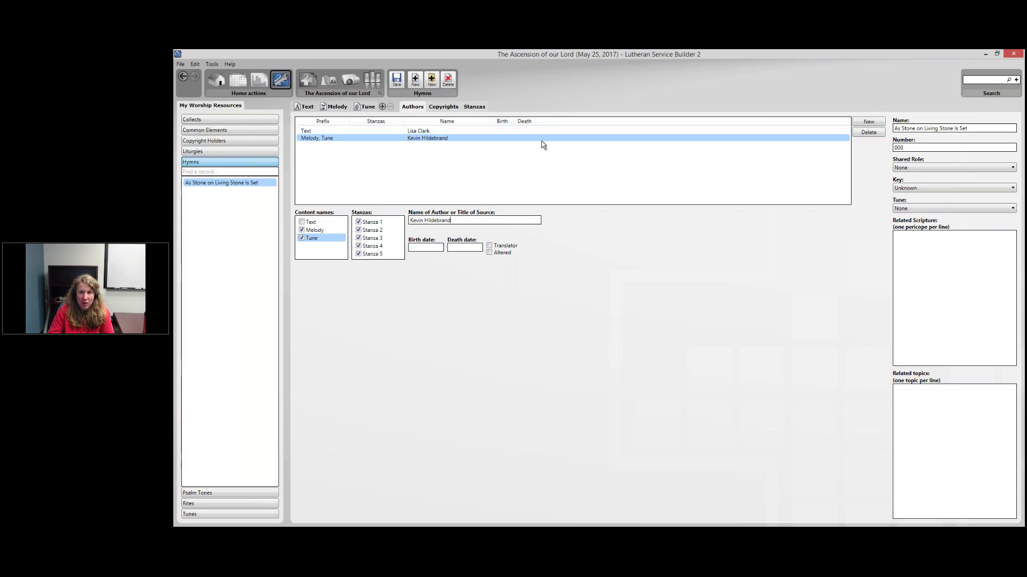
Step: Add a copyright entry for text, melody and tune with Concordia Publishing House as holder and 2017 as the year
{"action": "left_click", "coordinate": [444, 107]}
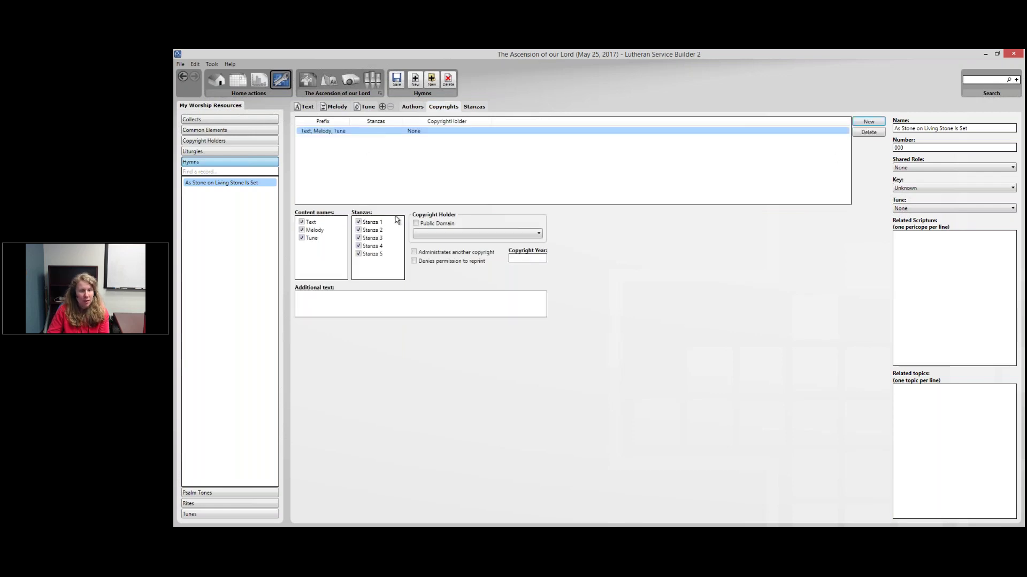
{"action": "left_click", "coordinate": [431, 233]}
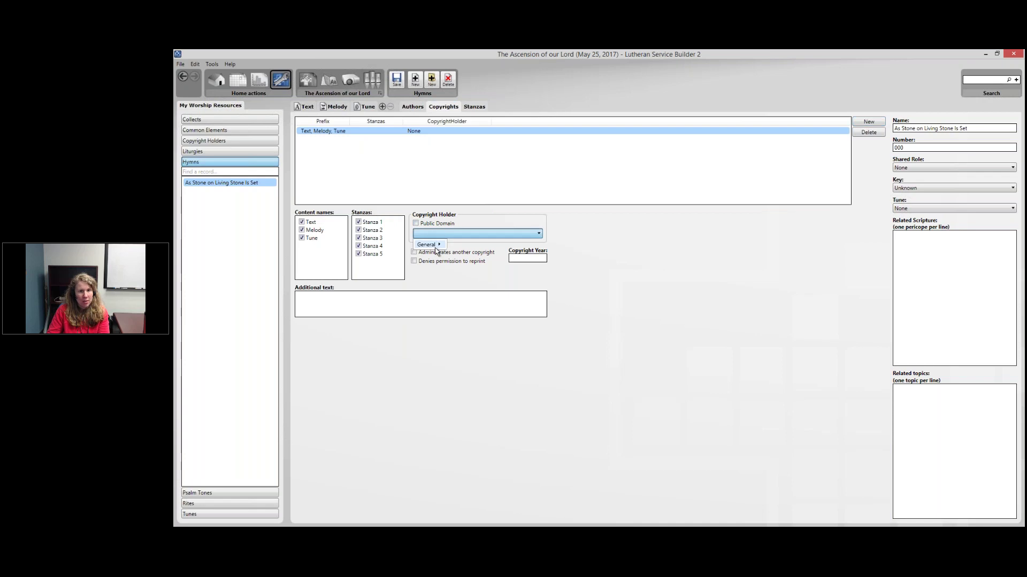
{"action": "mouse_move", "coordinate": [435, 247]}
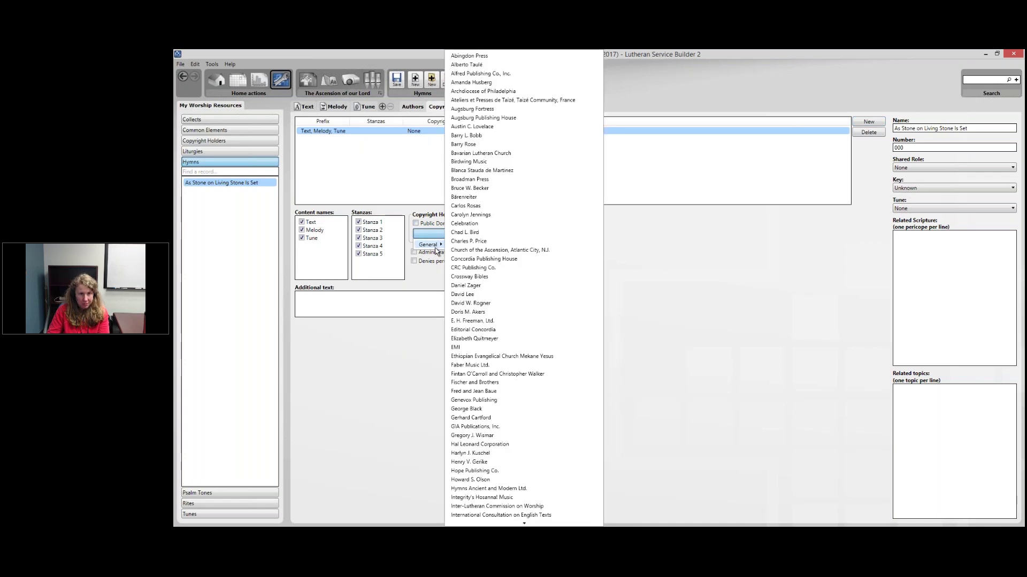
{"action": "left_click", "coordinate": [484, 260]}
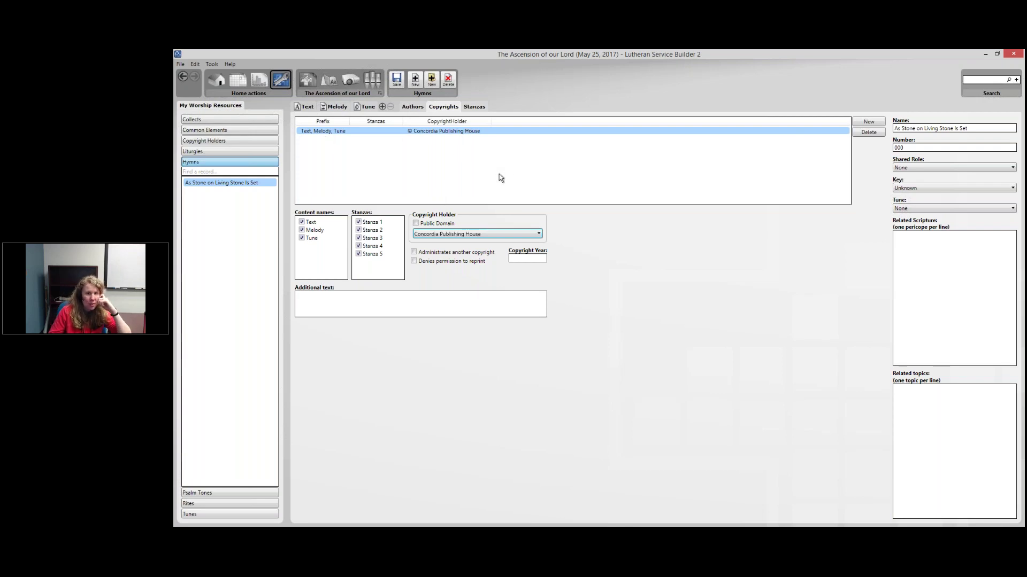
{"action": "left_click", "coordinate": [524, 258]}
{"action": "type", "text": "20"}
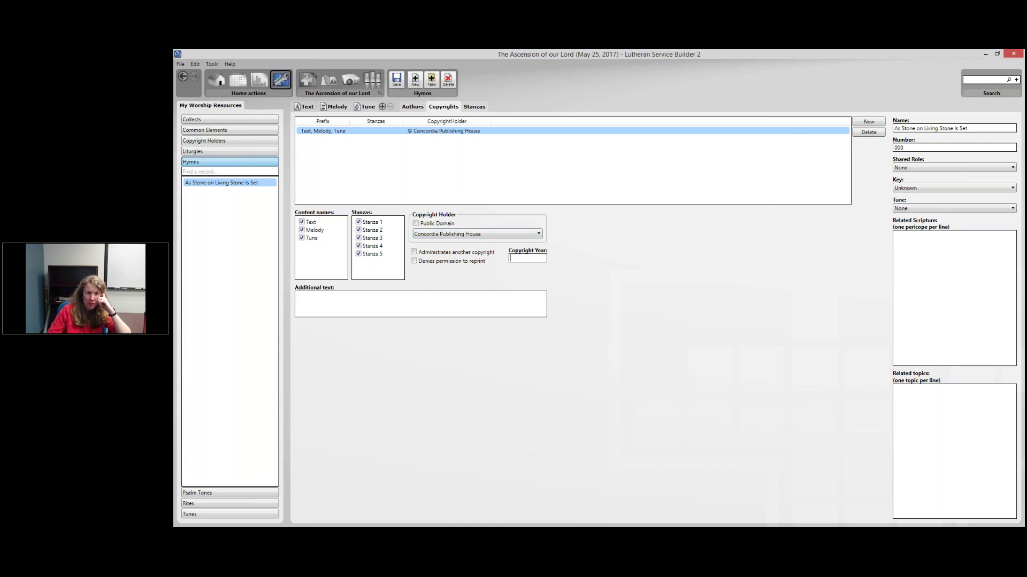
{"action": "type", "text": "17"}
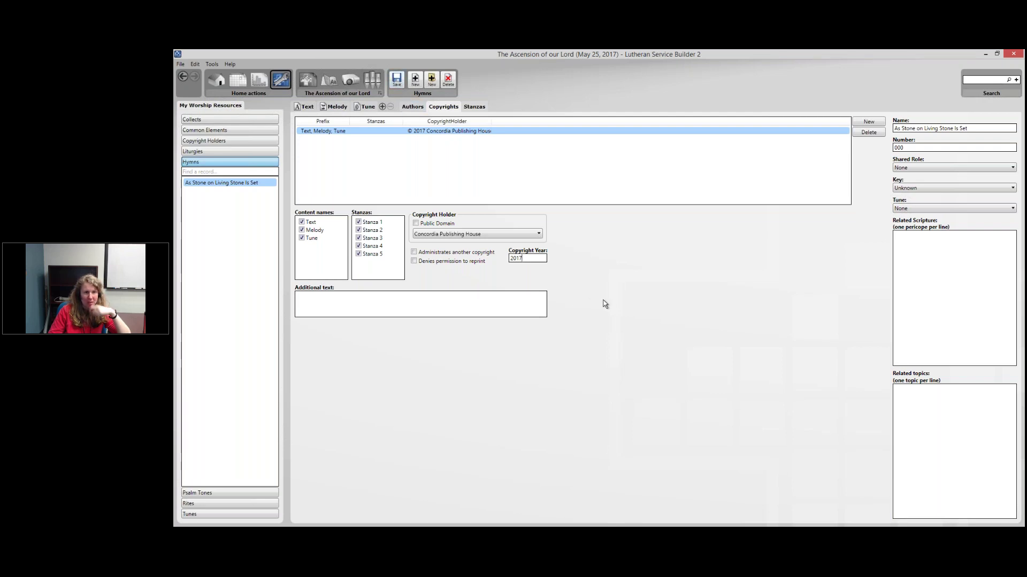
Step: Search the Ascension service's elements for "stone on living stone" and assign As Stone on Living Stone Is Set as the Hymn of Invocation
{"action": "left_click", "coordinate": [310, 82]}
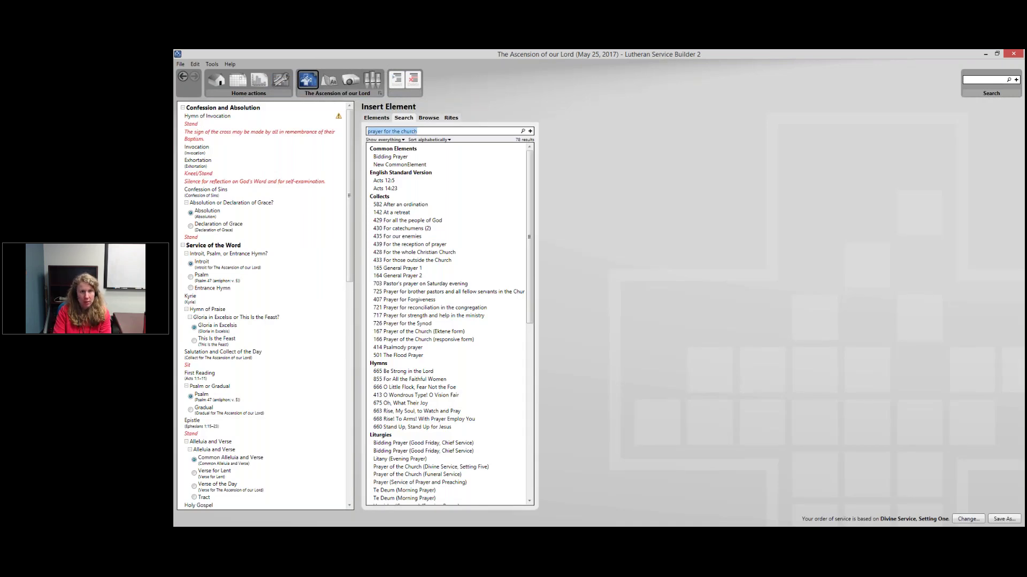
{"action": "type", "text": "stone"}
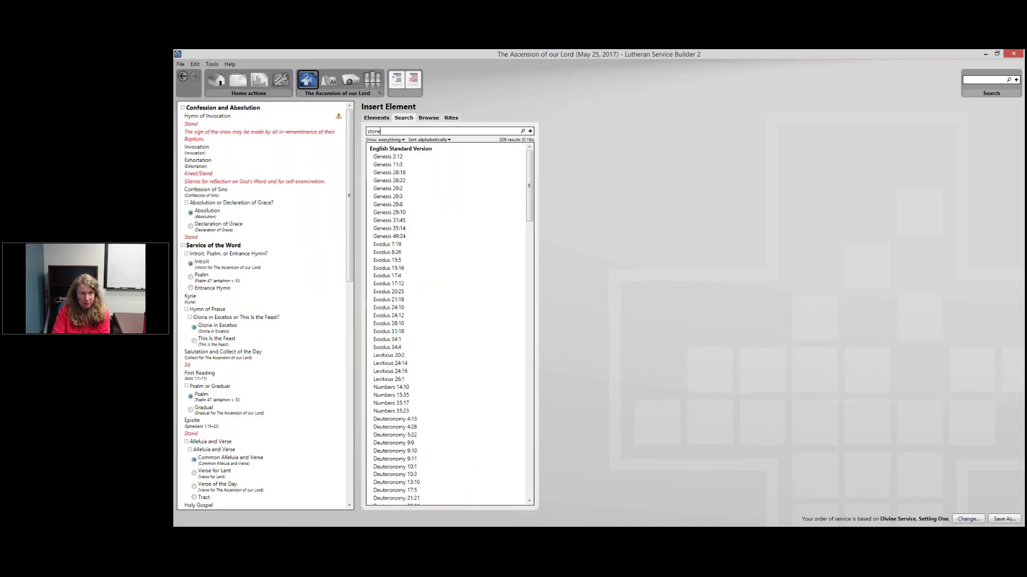
{"action": "type", "text": " on living stone"}
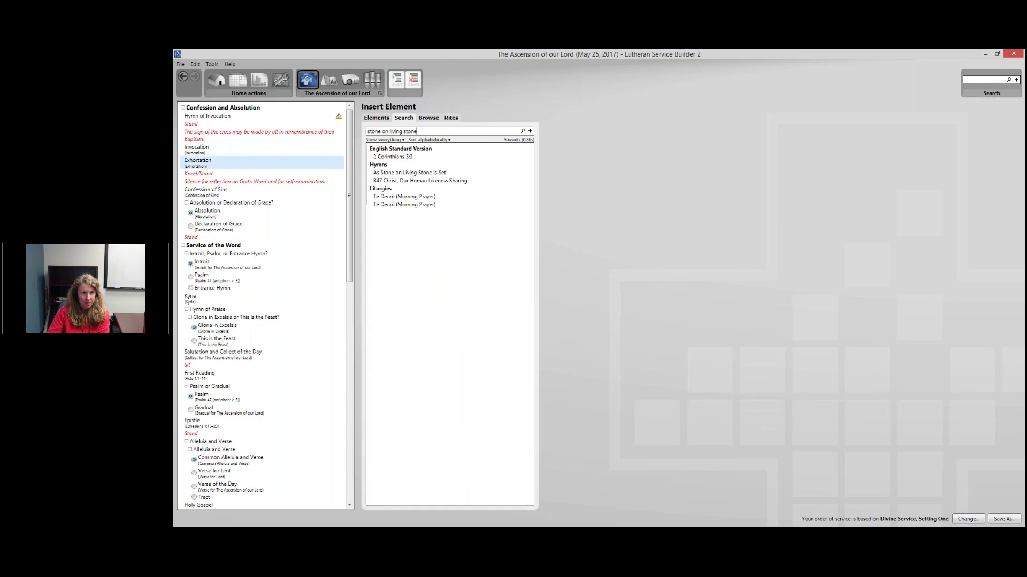
{"action": "mouse_move", "coordinate": [402, 175]}
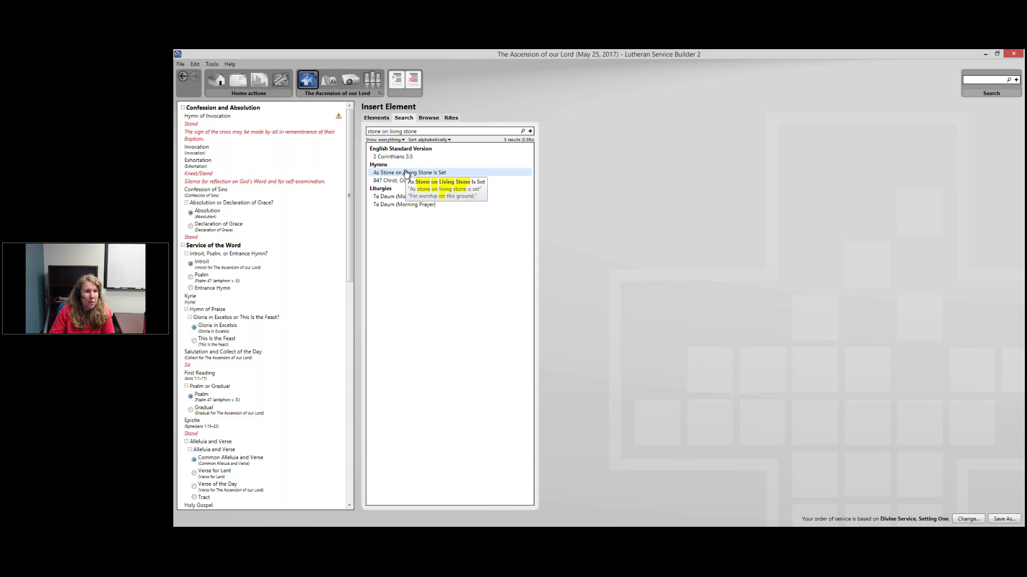
{"action": "left_click", "coordinate": [299, 119]}
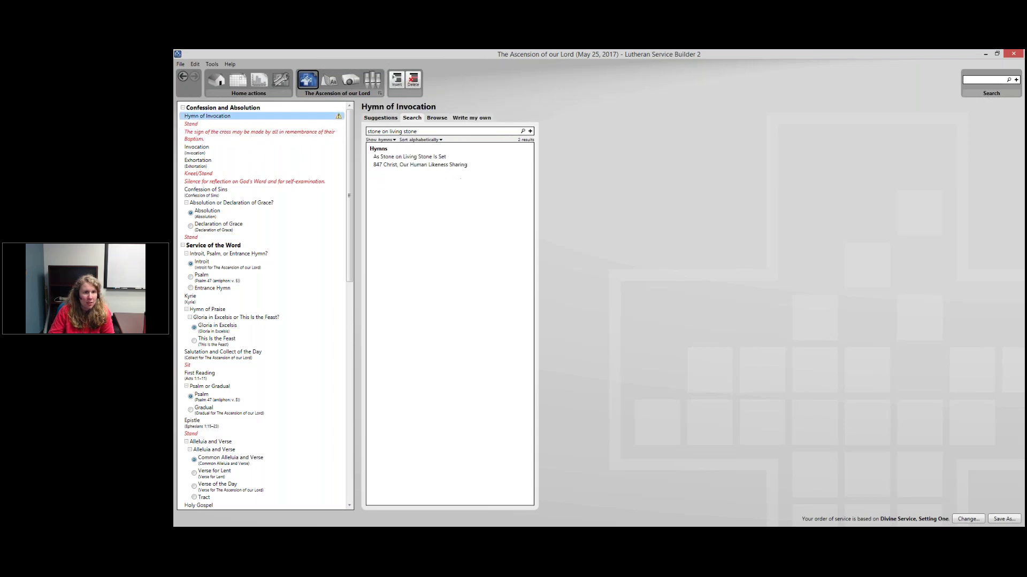
{"action": "left_click", "coordinate": [404, 156]}
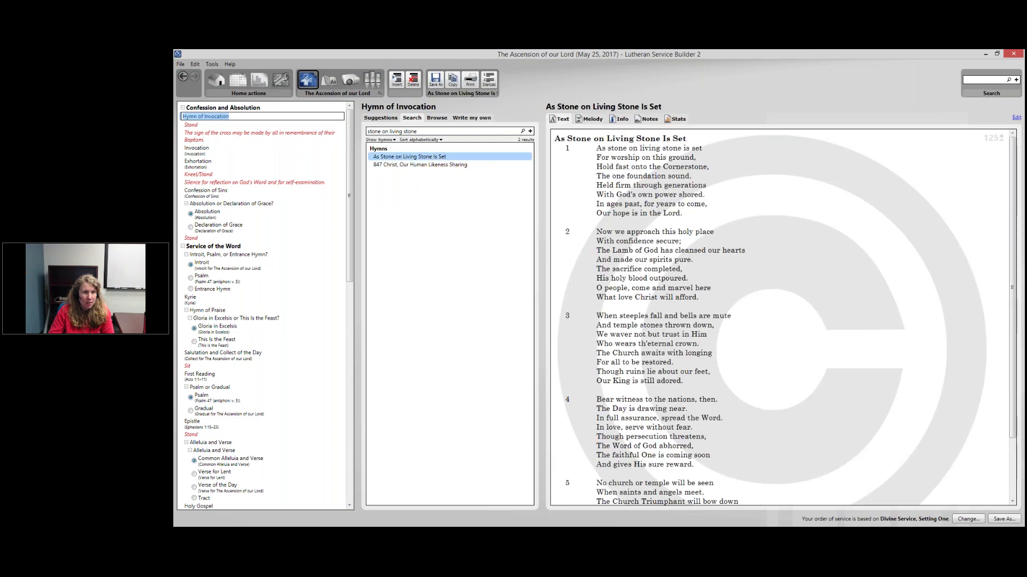
{"action": "left_click", "coordinate": [280, 118]}
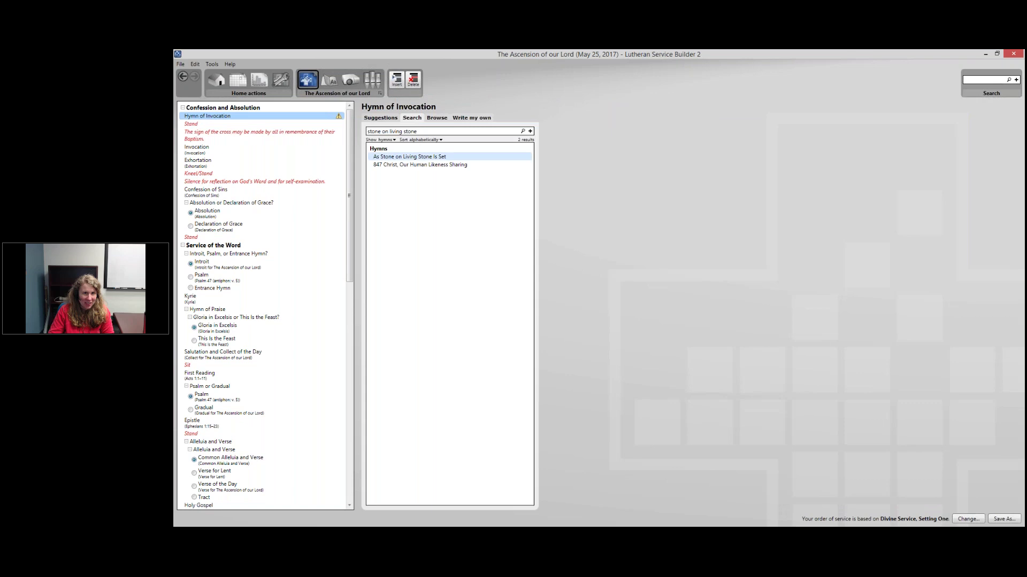
{"action": "left_click_drag", "start_coordinate": [404, 157], "coordinate": [306, 113]}
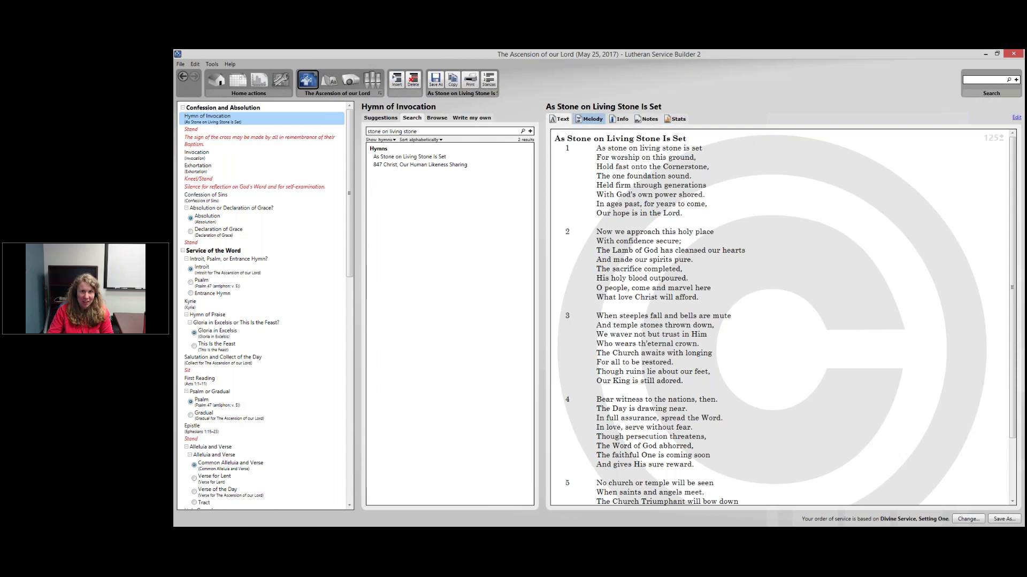
Step: View the hymn's melody and set As Stone on Living Stone Is Set to show its melody in the bulletin
{"action": "left_click", "coordinate": [589, 119]}
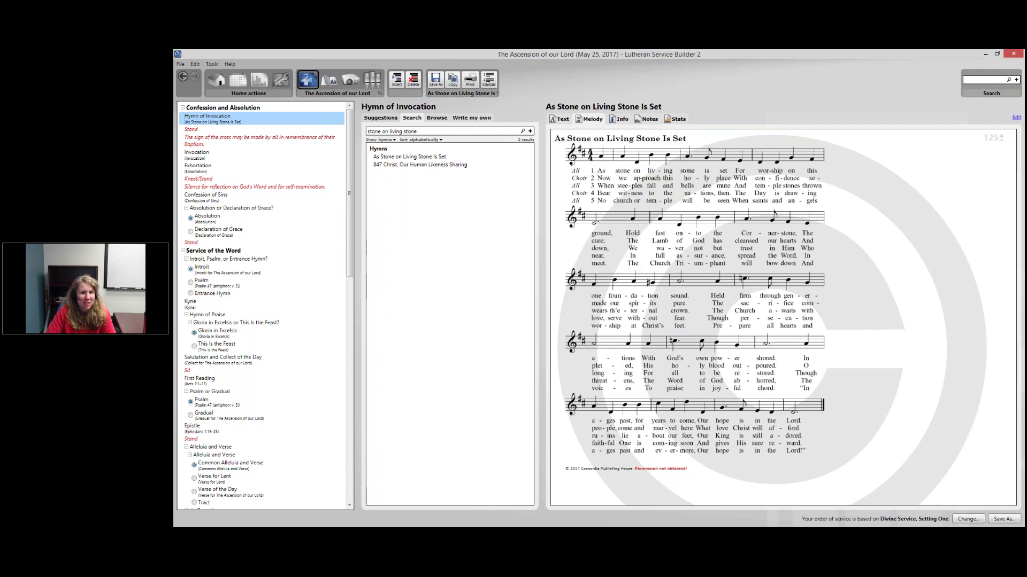
{"action": "left_click", "coordinate": [329, 80]}
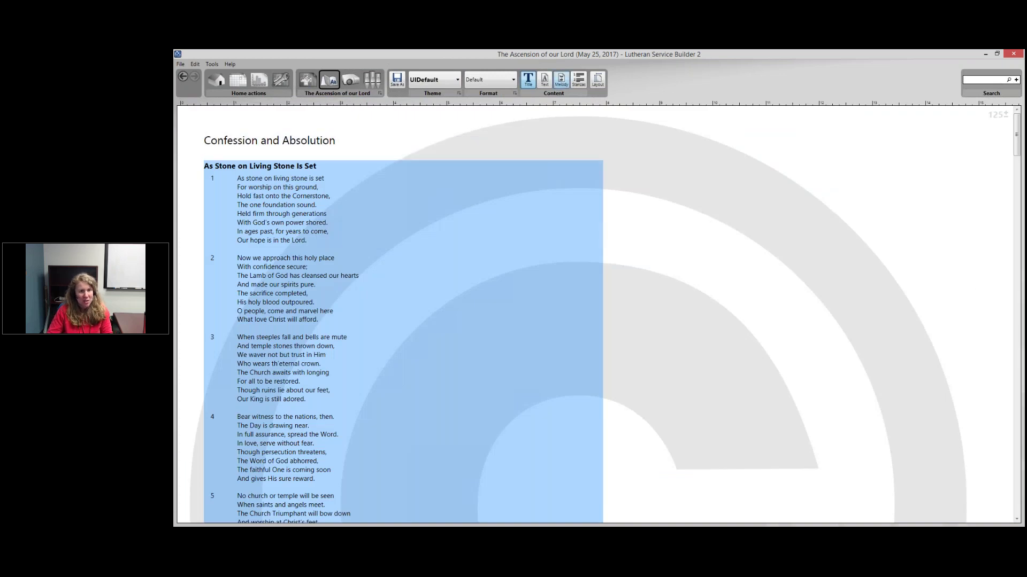
{"action": "left_click", "coordinate": [561, 79]}
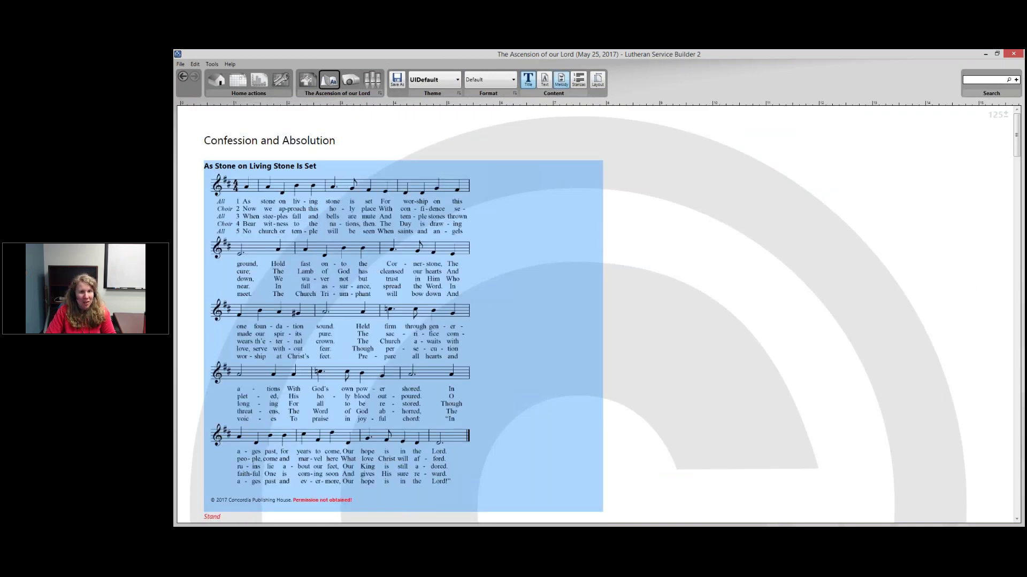
Step: Limit the hymn As Stone on Living Stone Is Set to stanzas 1 and 2 in the bulletin
{"action": "left_click", "coordinate": [587, 81]}
{"action": "left_click", "coordinate": [561, 271]}
{"action": "left_click", "coordinate": [563, 280]}
{"action": "left_click", "coordinate": [563, 288]}
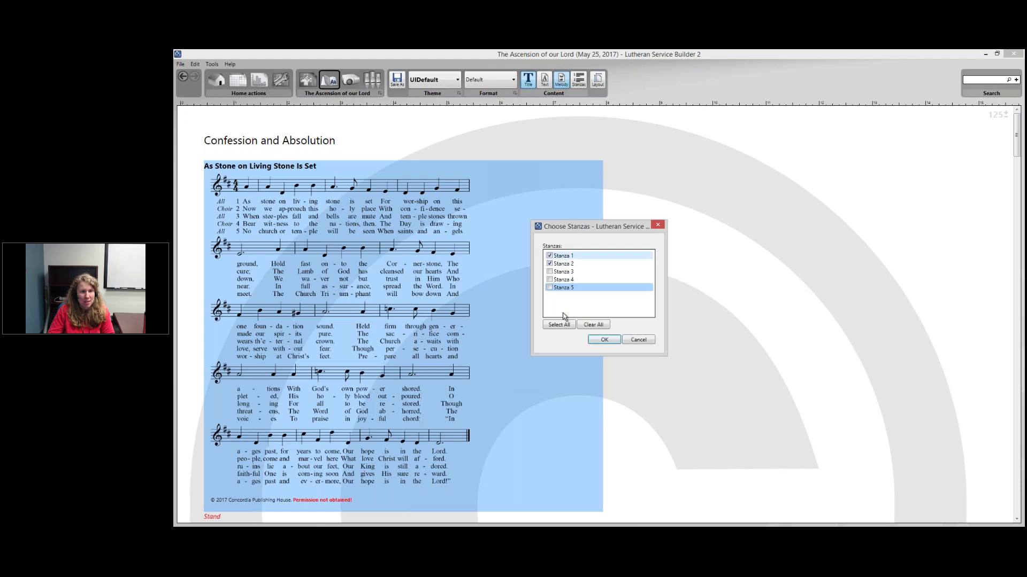
{"action": "left_click", "coordinate": [603, 341]}
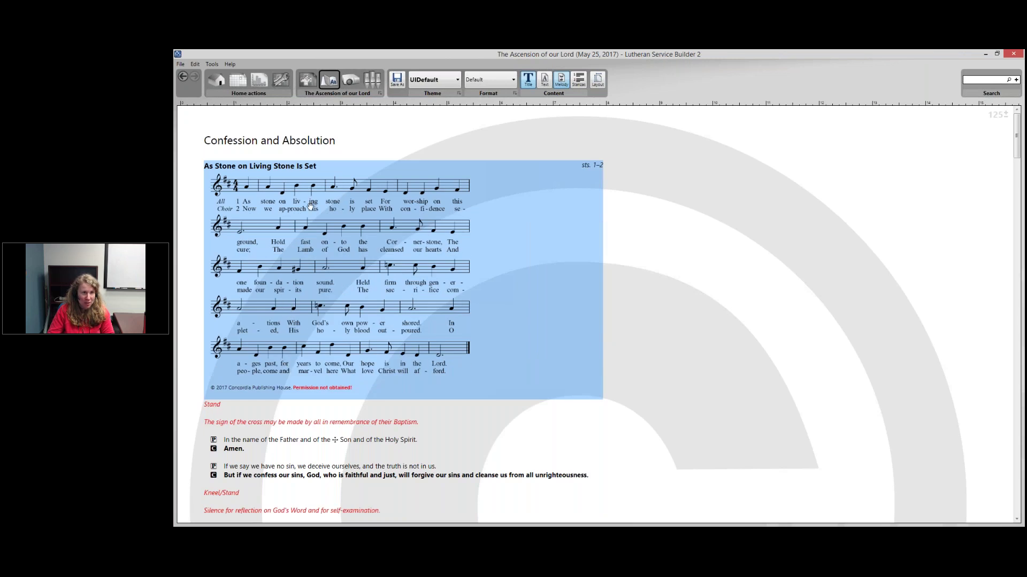
Step: Change the stanzas included for As Stone on Living Stone Is Set to 1 and 4
{"action": "left_click", "coordinate": [578, 81]}
{"action": "left_click", "coordinate": [563, 279]}
{"action": "left_click", "coordinate": [563, 265]}
{"action": "left_click", "coordinate": [603, 340]}
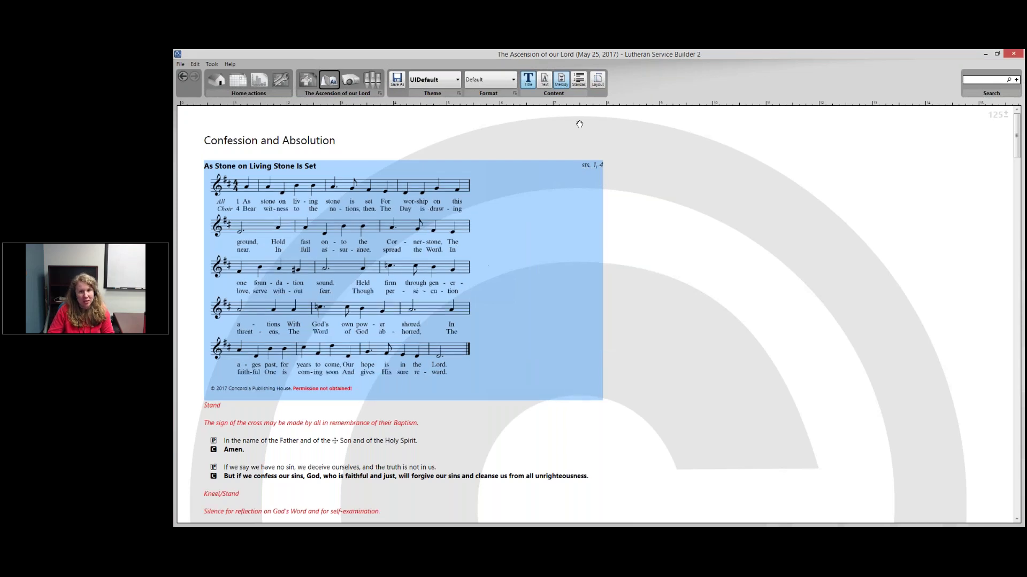
Step: Set the bulletin hymn As Stone on Living Stone Is Set to include stanzas 1, 2 and 5
{"action": "left_click", "coordinate": [578, 82]}
{"action": "left_click", "coordinate": [563, 263]}
{"action": "left_click", "coordinate": [563, 279]}
{"action": "left_click", "coordinate": [563, 287]}
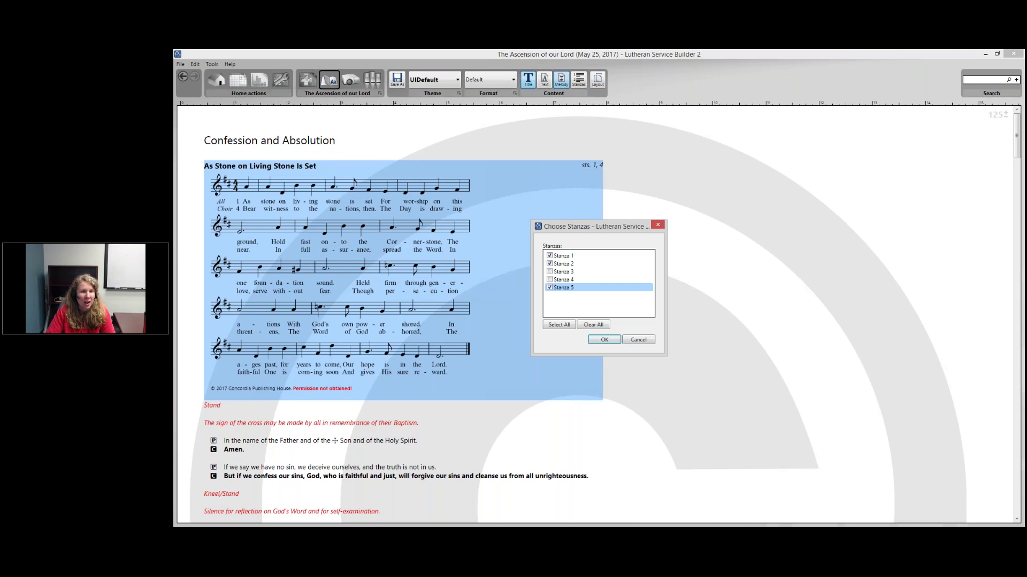
{"action": "left_click", "coordinate": [603, 342]}
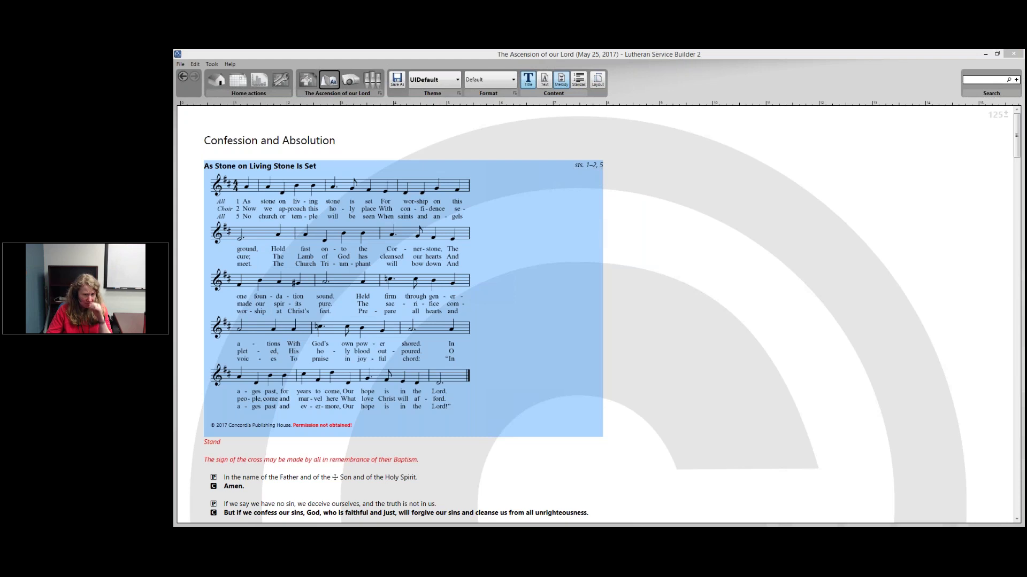
{"action": "key", "text": "alt+Tab"}
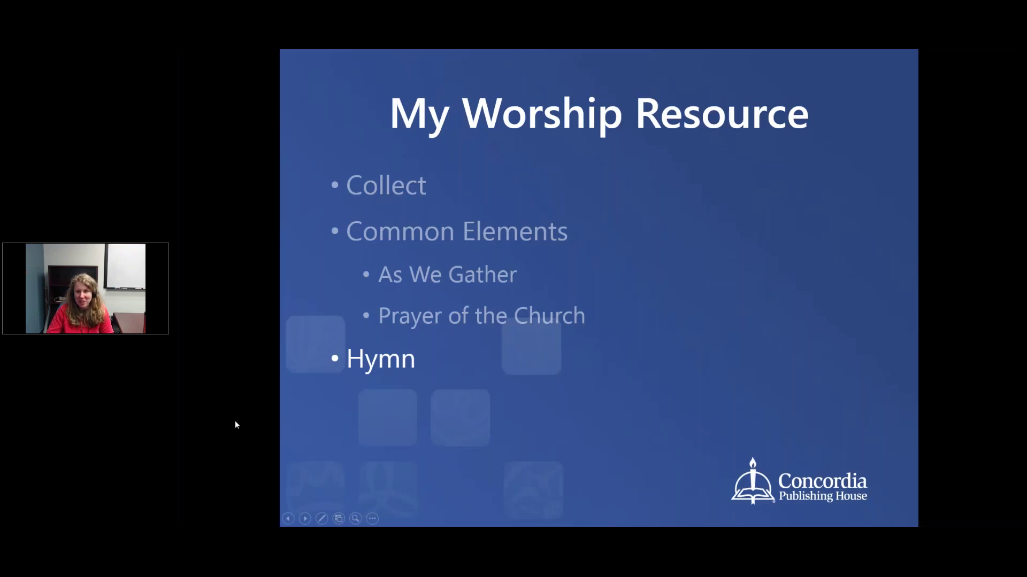
{"action": "left_click", "coordinate": [305, 519]}
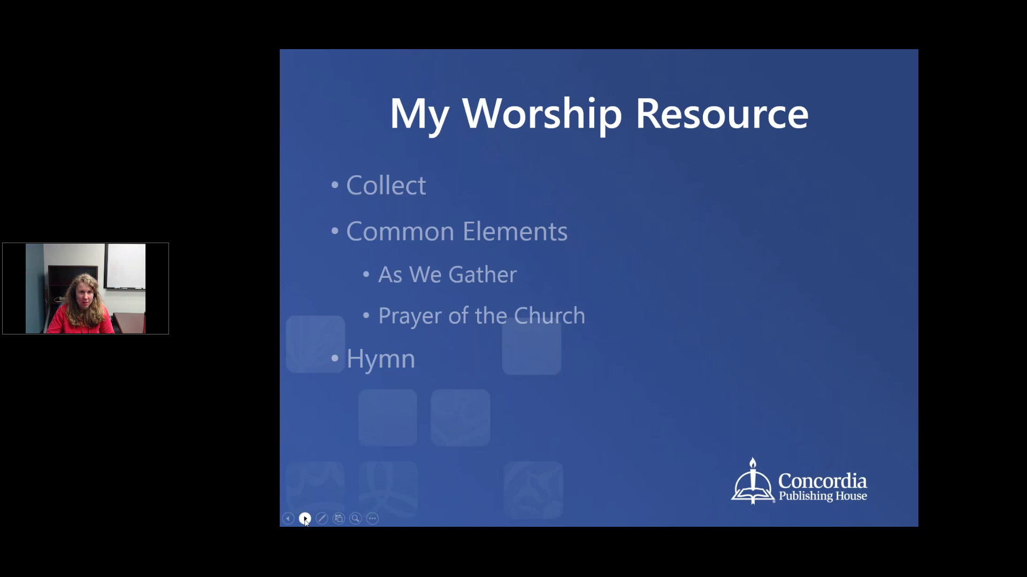
{"action": "left_click", "coordinate": [305, 519]}
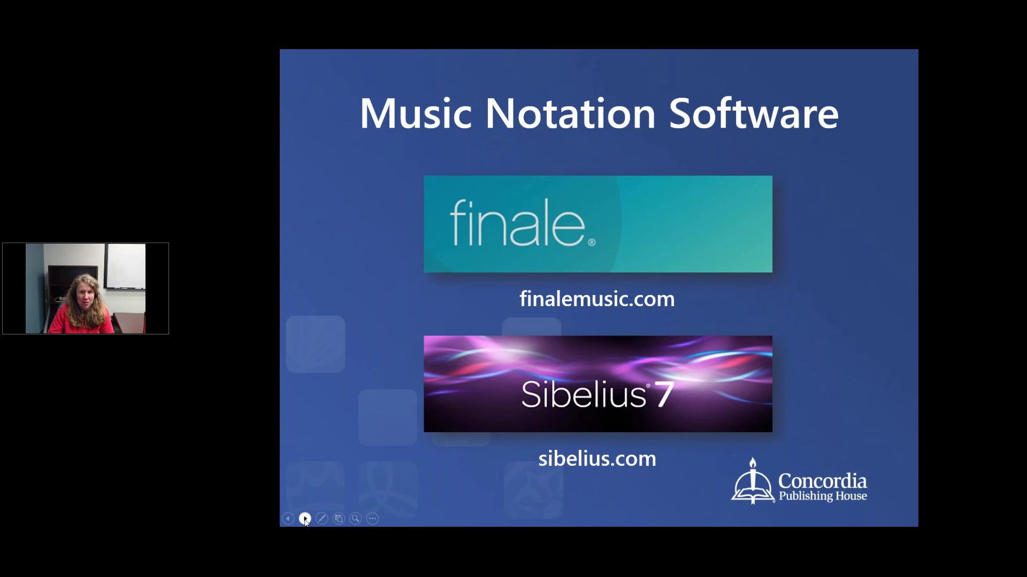
{"action": "left_click", "coordinate": [304, 518]}
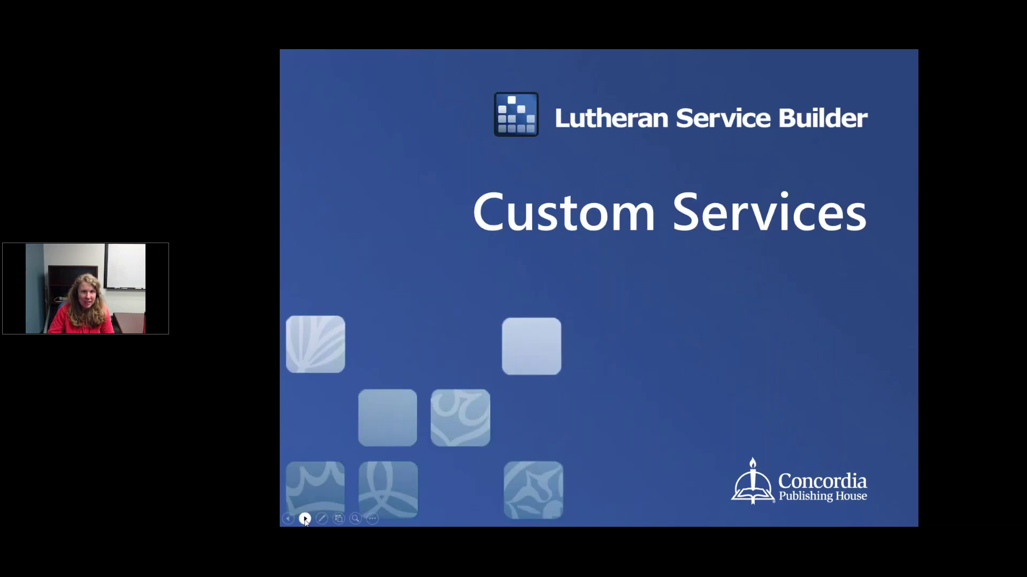
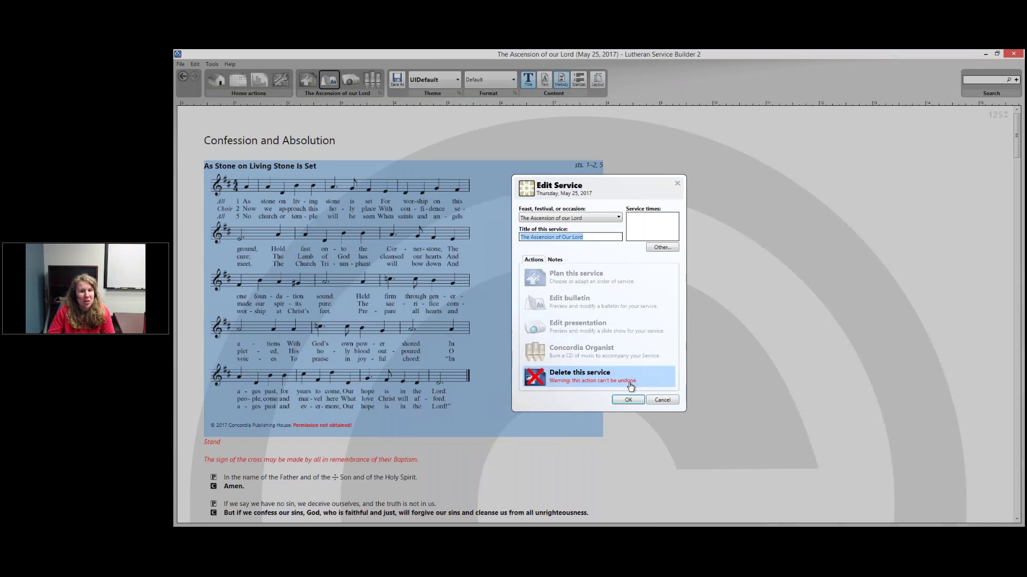
Step: Open The Ascension of Our Lord service for planning, choosing He's Still with Us as the title and the first As We Gather text
{"action": "left_click", "coordinate": [597, 287]}
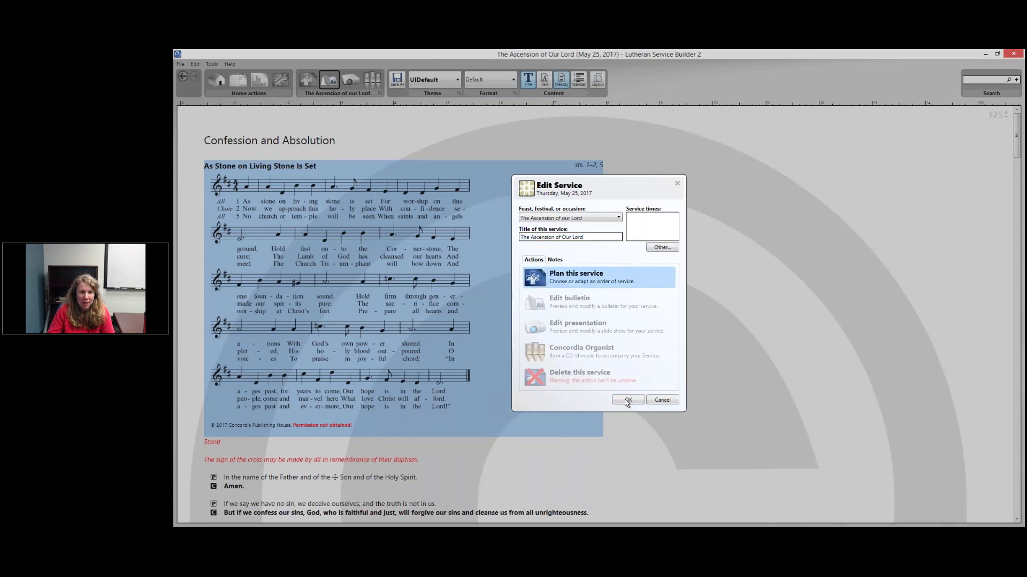
{"action": "left_click", "coordinate": [627, 401]}
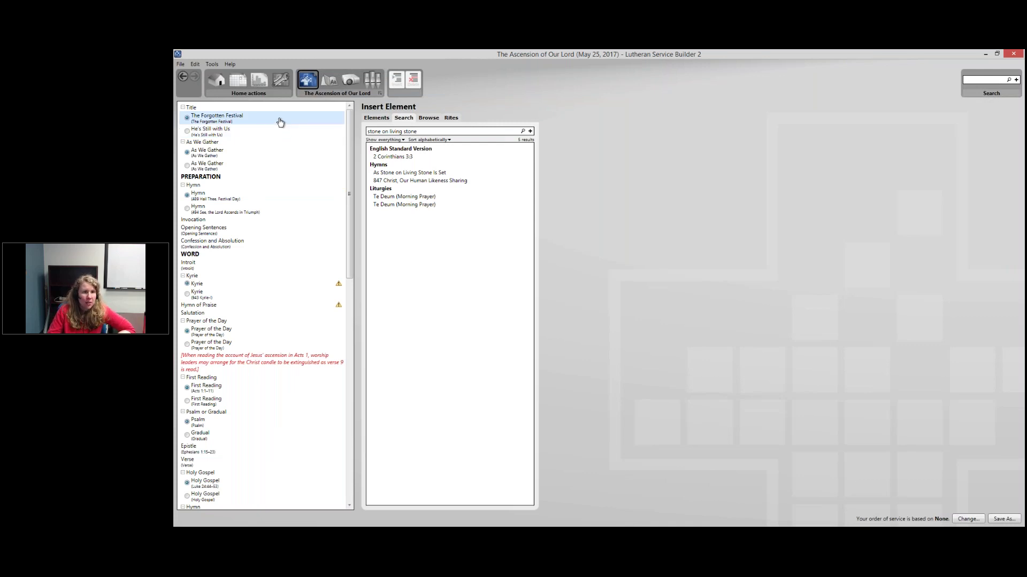
{"action": "left_click", "coordinate": [280, 123]}
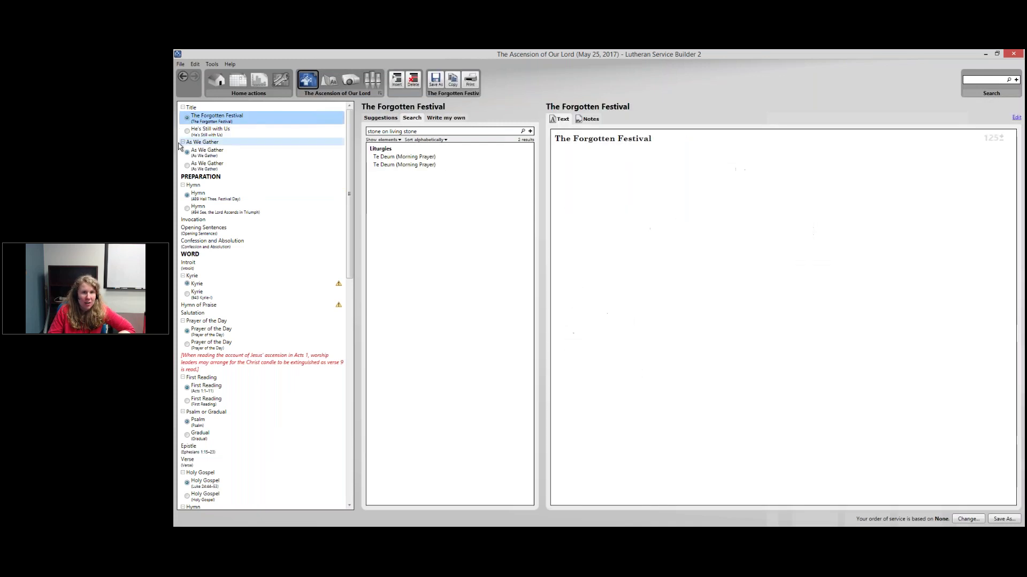
{"action": "left_click", "coordinate": [204, 131]}
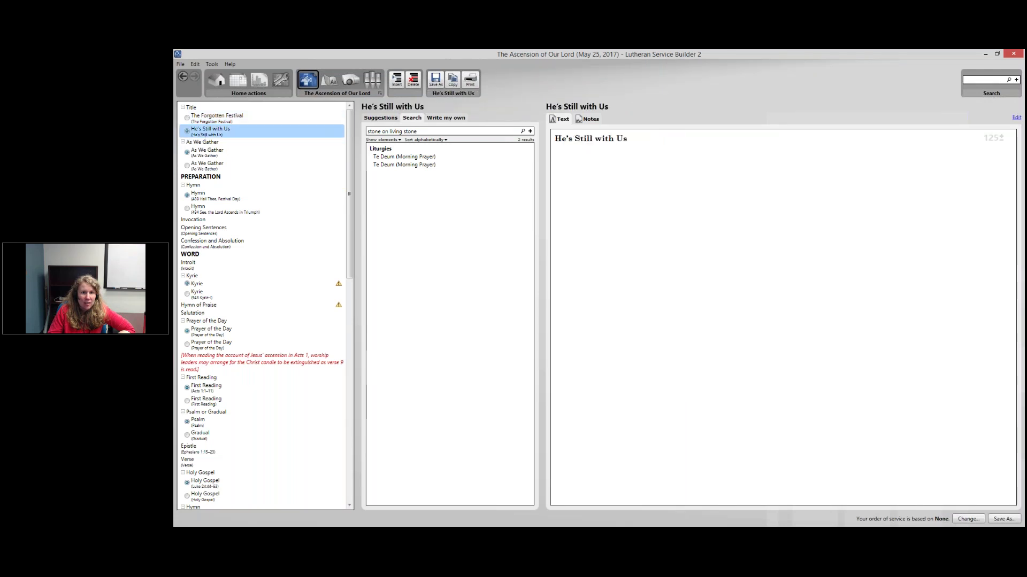
{"action": "left_click", "coordinate": [208, 152]}
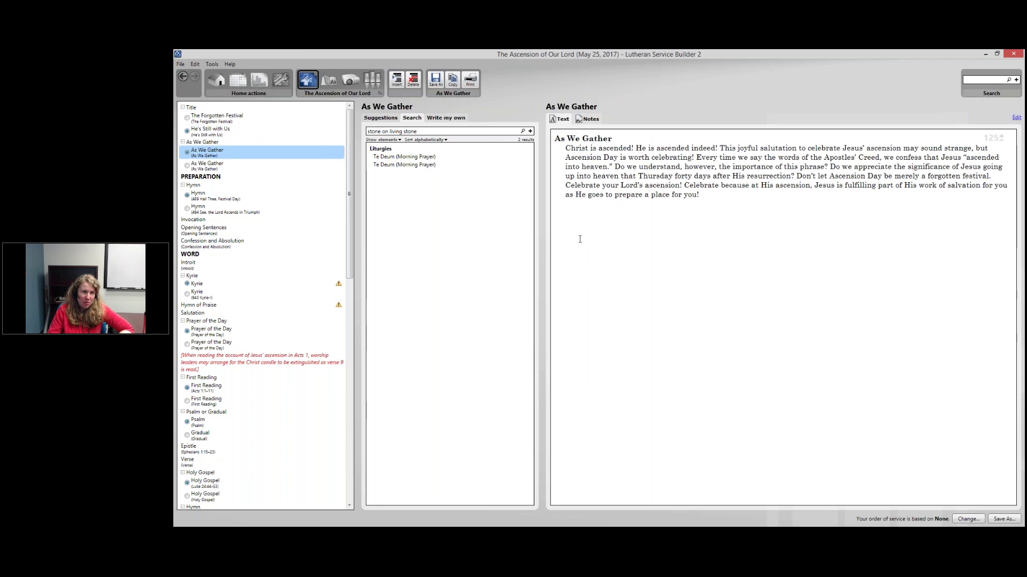
Step: Preview the Ascension service's bulletin and apply the Creative Worship theme to it
{"action": "left_click", "coordinate": [329, 82]}
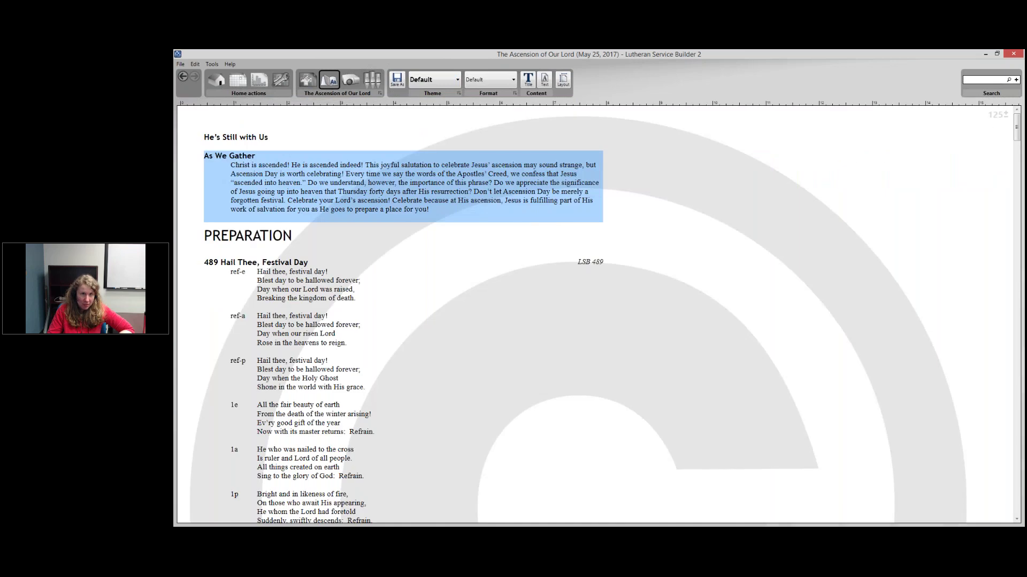
{"action": "left_click", "coordinate": [452, 80]}
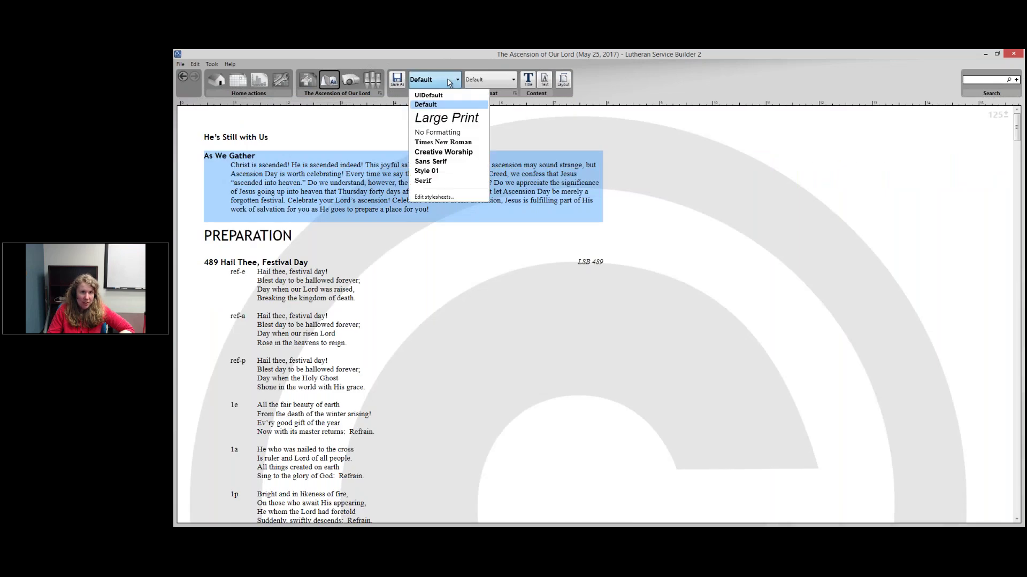
{"action": "left_click", "coordinate": [454, 153]}
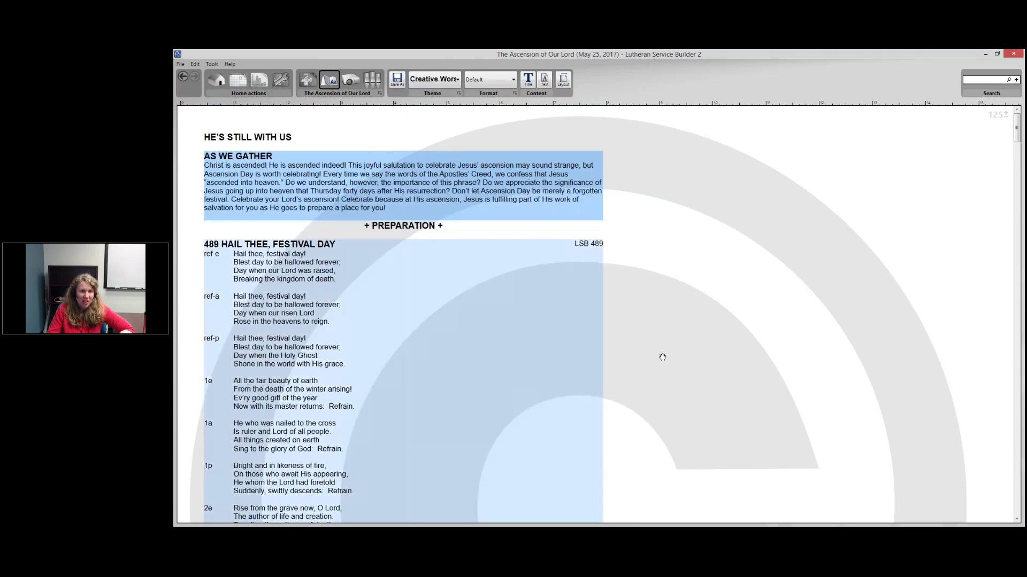
{"action": "scroll", "coordinate": [663, 357], "scroll_direction": "down", "scroll_amount": 1}
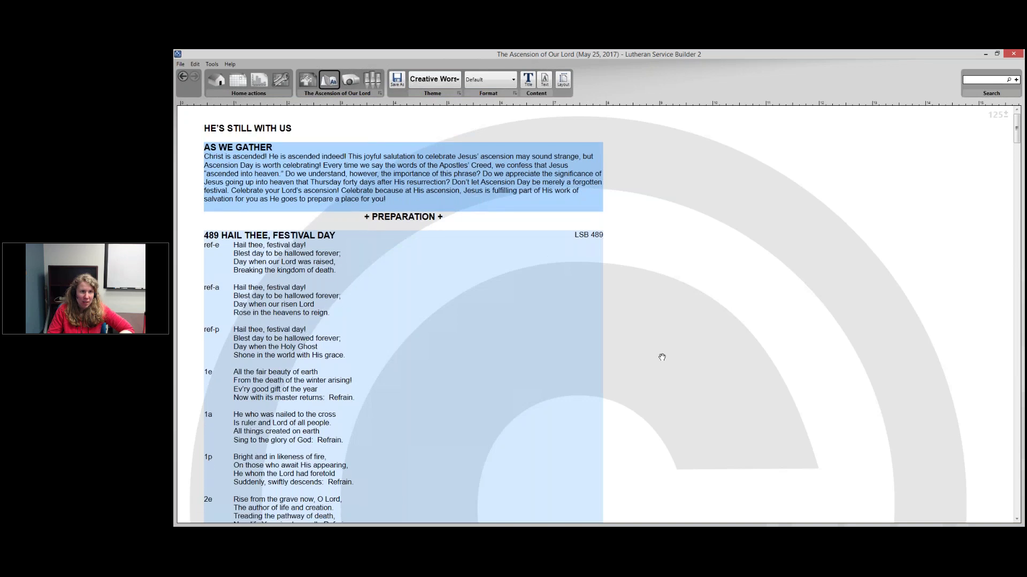
{"action": "scroll", "coordinate": [662, 357], "scroll_direction": "down", "scroll_amount": 3}
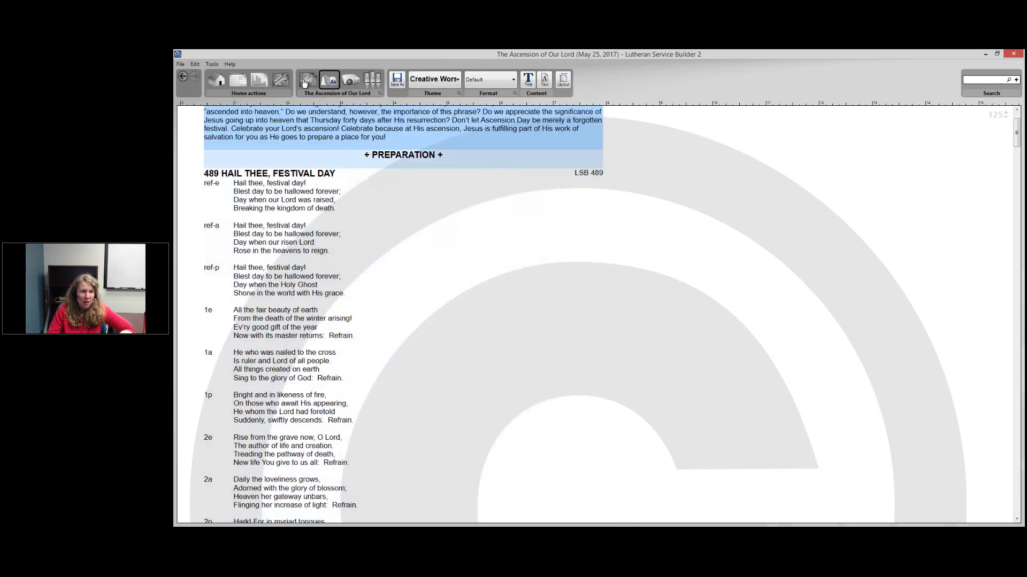
Step: In the service plan, choose hymn 494 See, the Lord Ascends in Triumph and the second Prayer of the Day option
{"action": "left_click", "coordinate": [305, 81]}
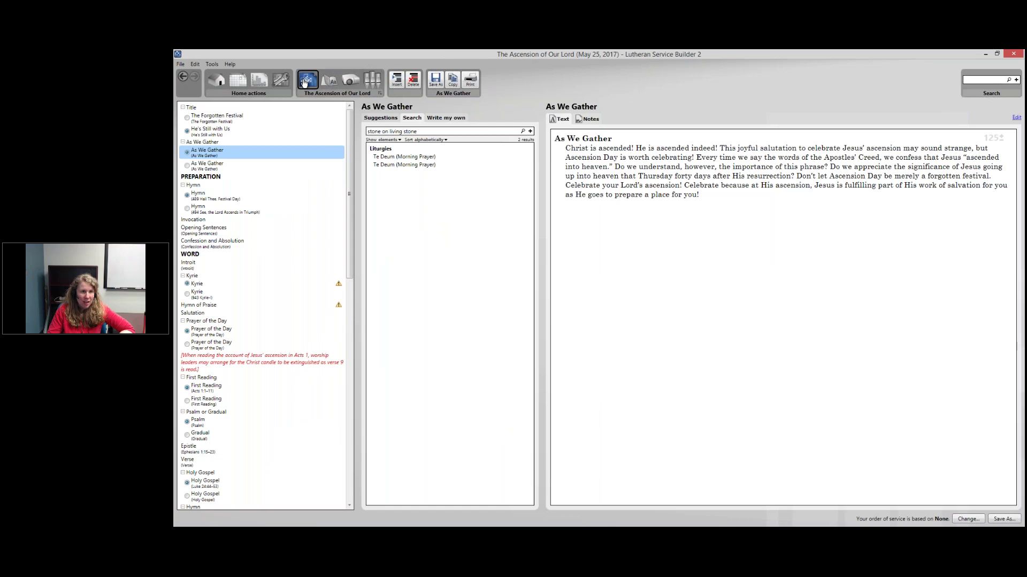
{"action": "left_click", "coordinate": [231, 214]}
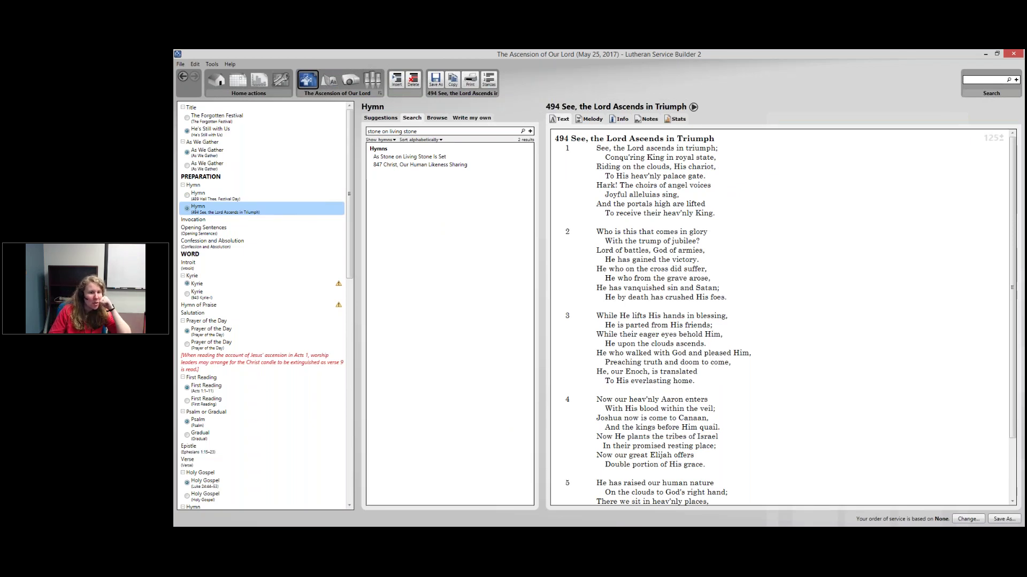
{"action": "left_click", "coordinate": [212, 345]}
{"action": "scroll", "coordinate": [259, 263], "scroll_direction": "down", "scroll_amount": 3}
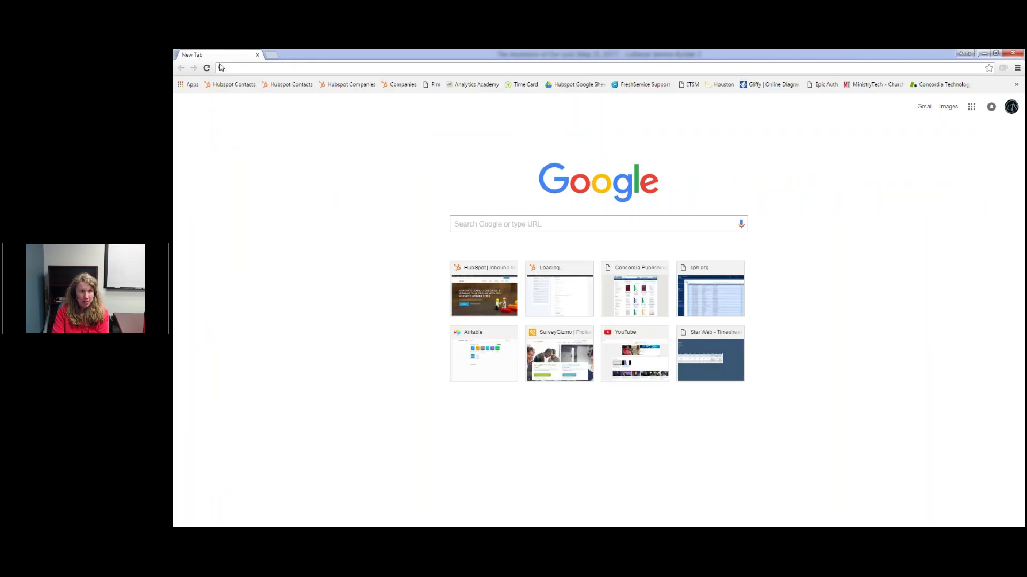
Step: View the Creative Worship page at music.cph.org/creative-worship in the web browser
{"action": "type", "text": "music.cph.org/blo"}
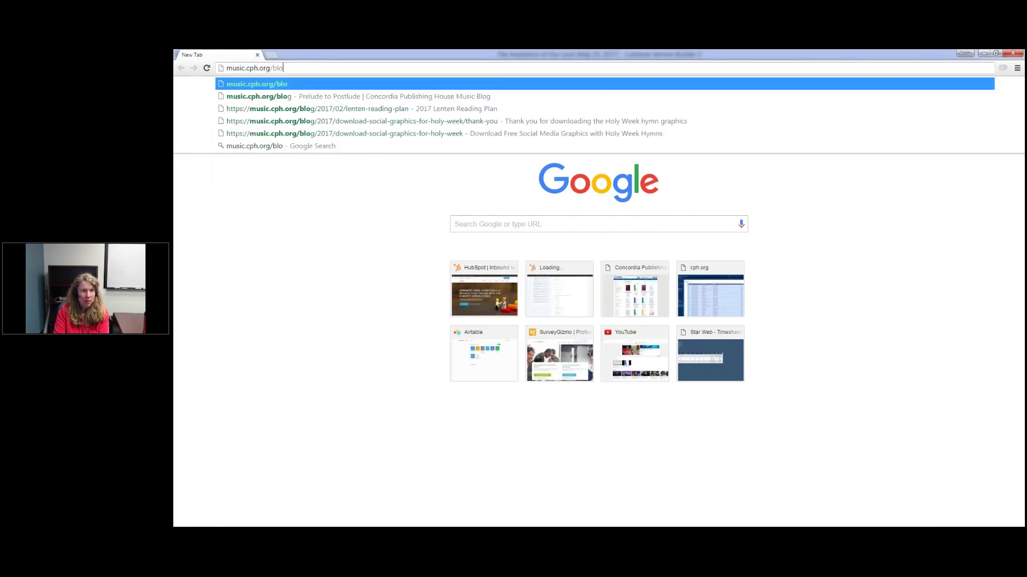
{"action": "key", "text": "BackSpace"}
{"action": "type", "text": "c"}
{"action": "key", "text": "Return"}
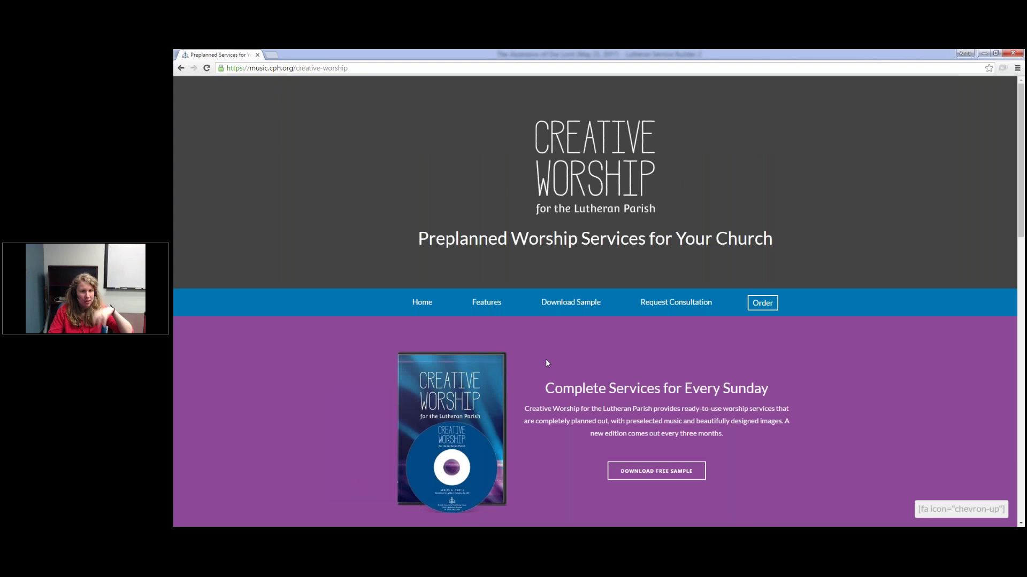
{"action": "left_click", "coordinate": [983, 54]}
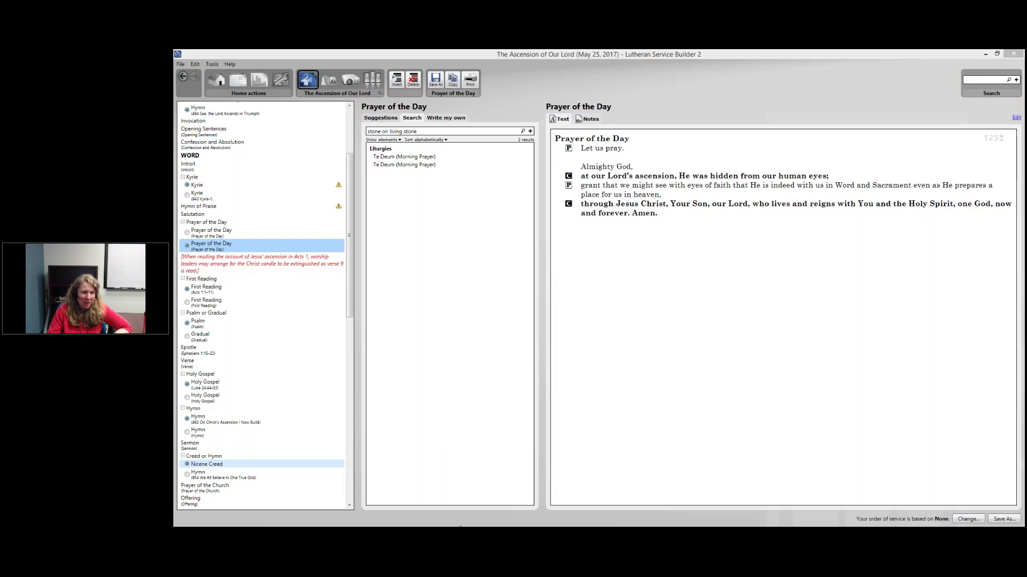
{"action": "left_click", "coordinate": [301, 527]}
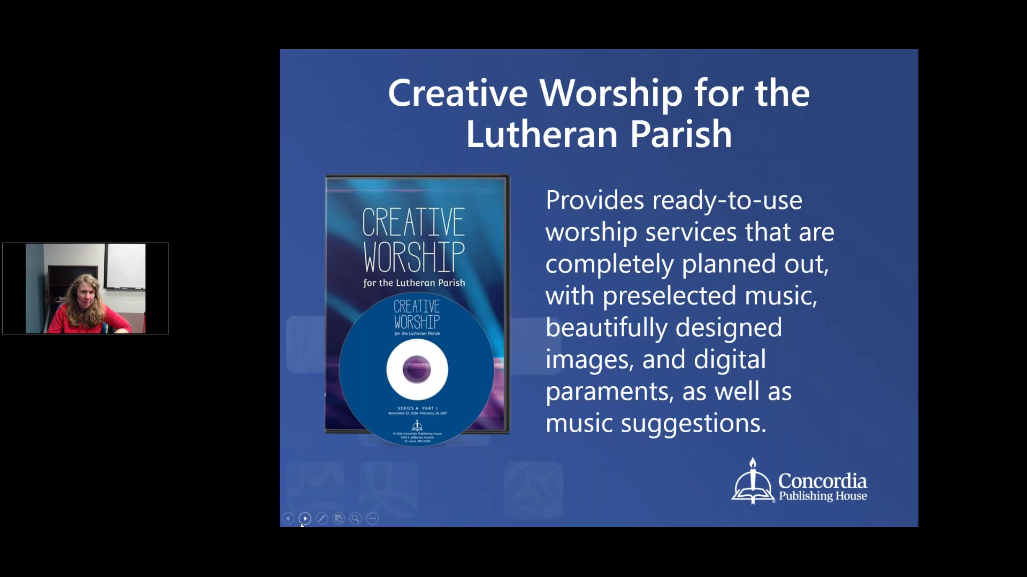
{"action": "left_click", "coordinate": [301, 525]}
{"action": "left_click", "coordinate": [302, 525]}
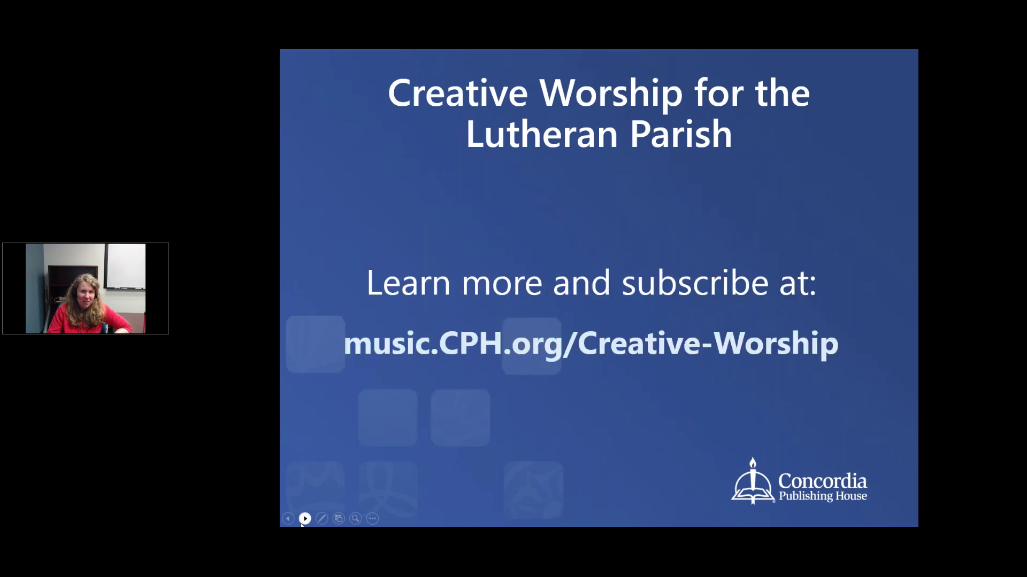
{"action": "left_click", "coordinate": [301, 525]}
{"action": "left_click", "coordinate": [301, 525]}
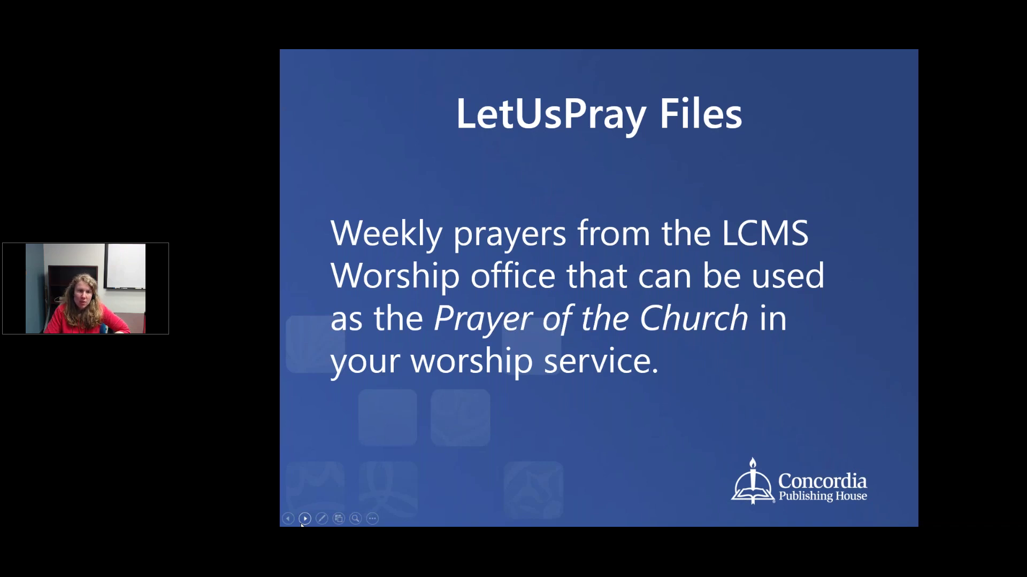
{"action": "left_click", "coordinate": [301, 525]}
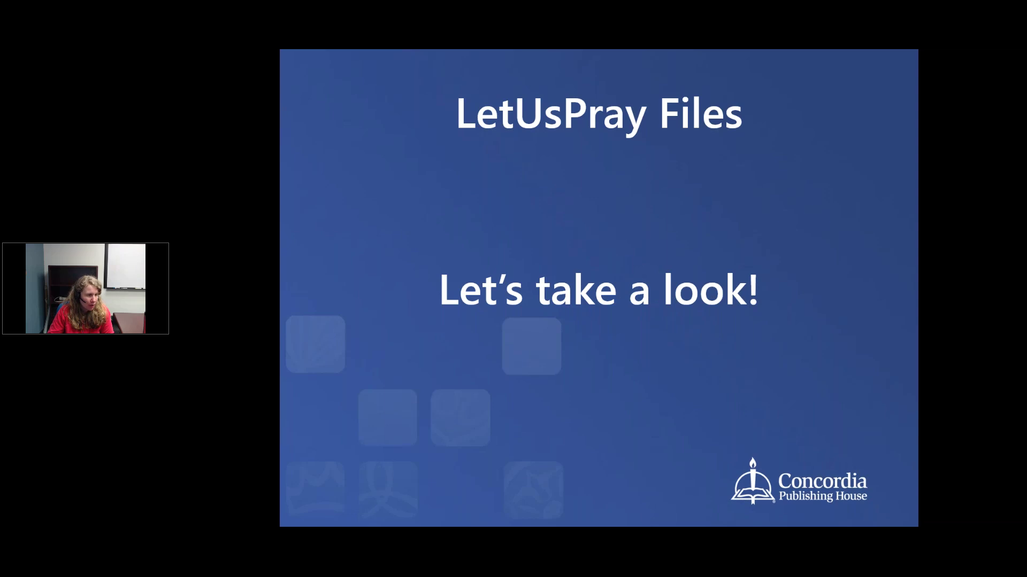
Step: Switch to the web browser and open the Downloads page of the Lutheran Service Builder site
{"action": "left_click_drag", "start_coordinate": [345, 49], "coordinate": [347, 53]}
{"action": "scroll", "coordinate": [607, 460], "scroll_direction": "down", "scroll_amount": 5}
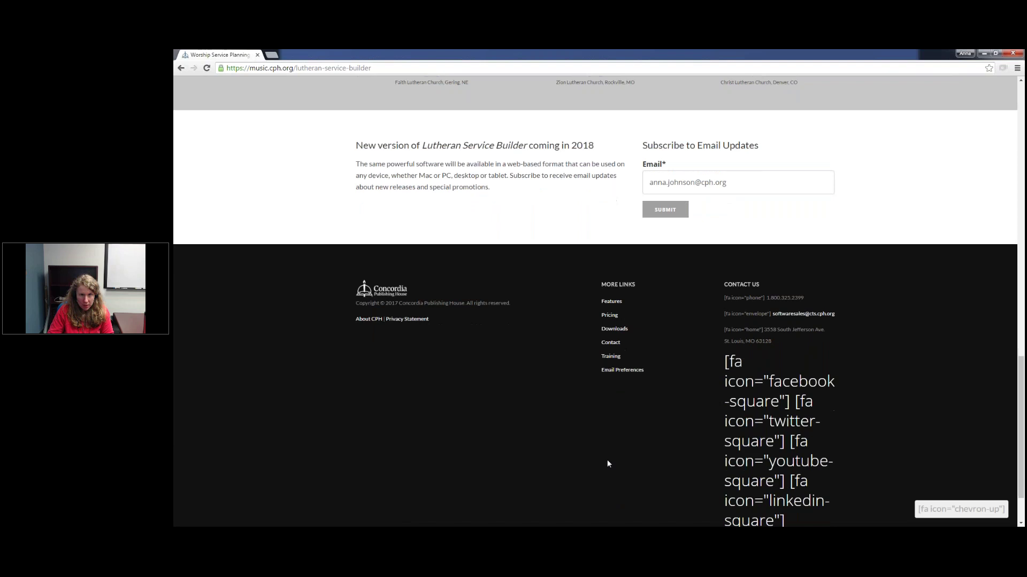
{"action": "left_click", "coordinate": [619, 264]}
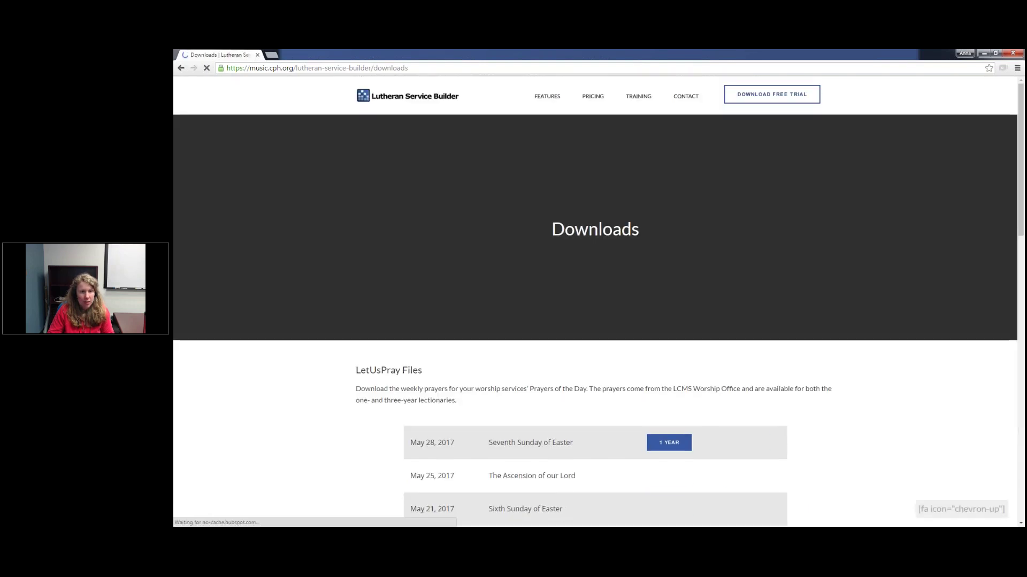
Step: Download the 3 Year LetUsPray file for May 7, 2017, Fourth Sunday of Easter, and view the contents of the downloaded archive
{"action": "scroll", "coordinate": [590, 314], "scroll_direction": "down", "scroll_amount": 3}
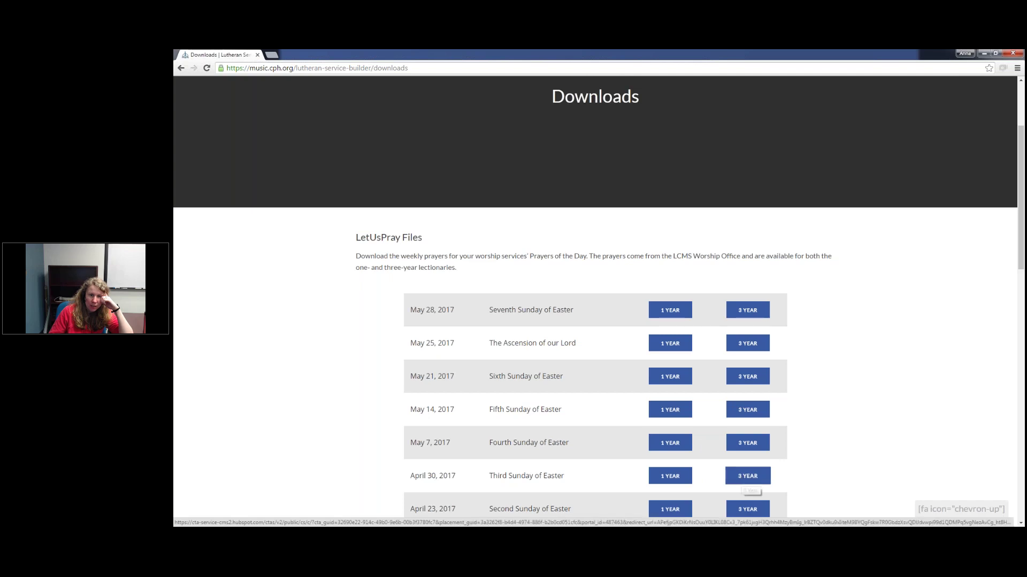
{"action": "left_click", "coordinate": [748, 443]}
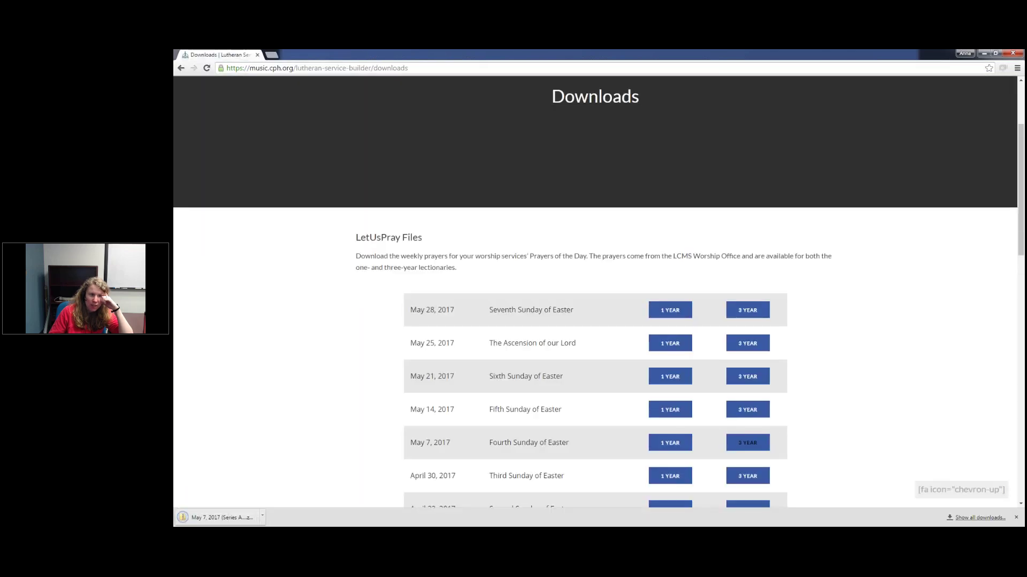
{"action": "left_click", "coordinate": [225, 517]}
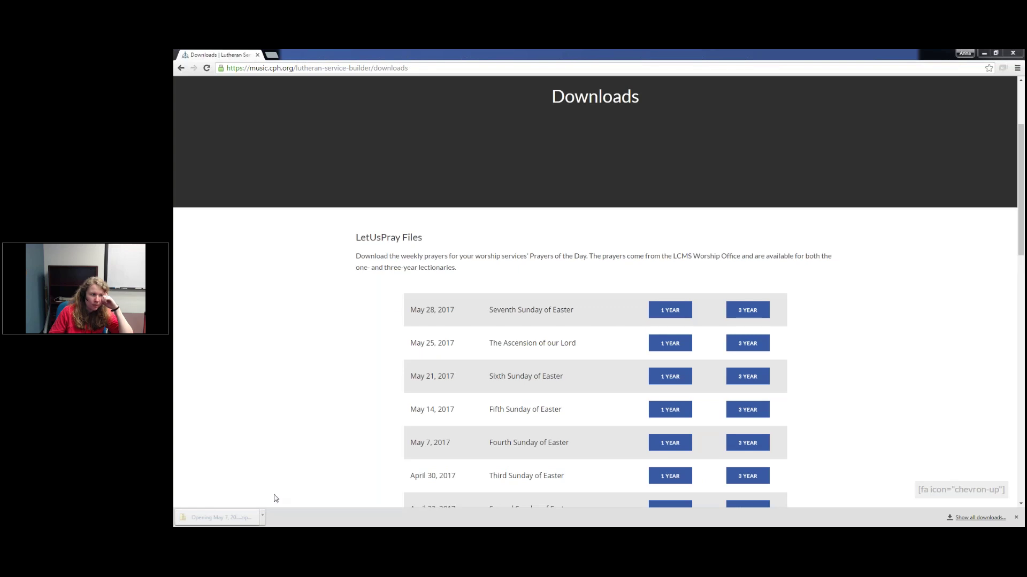
{"action": "double_click", "coordinate": [503, 50]}
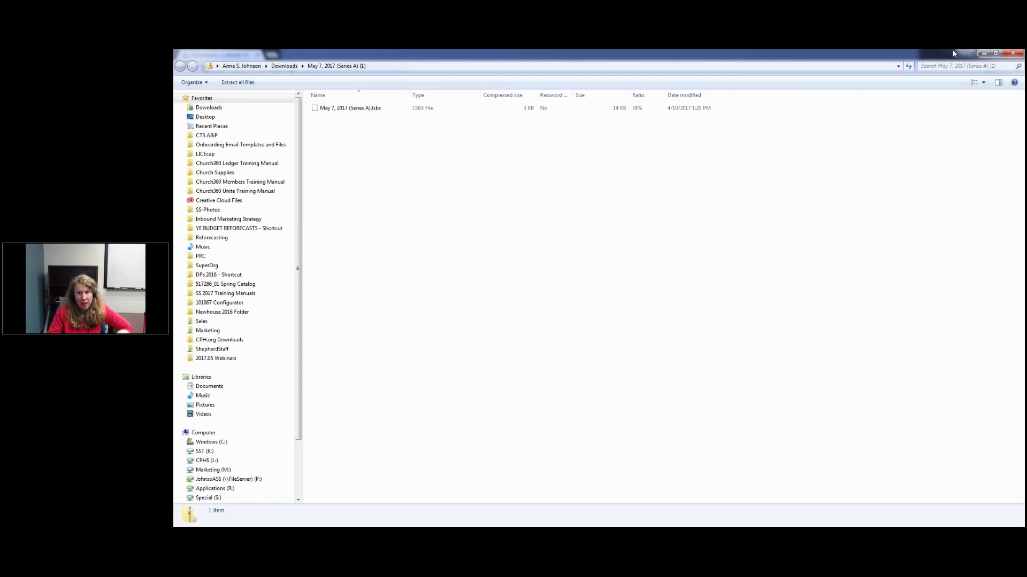
{"action": "left_click", "coordinate": [983, 53]}
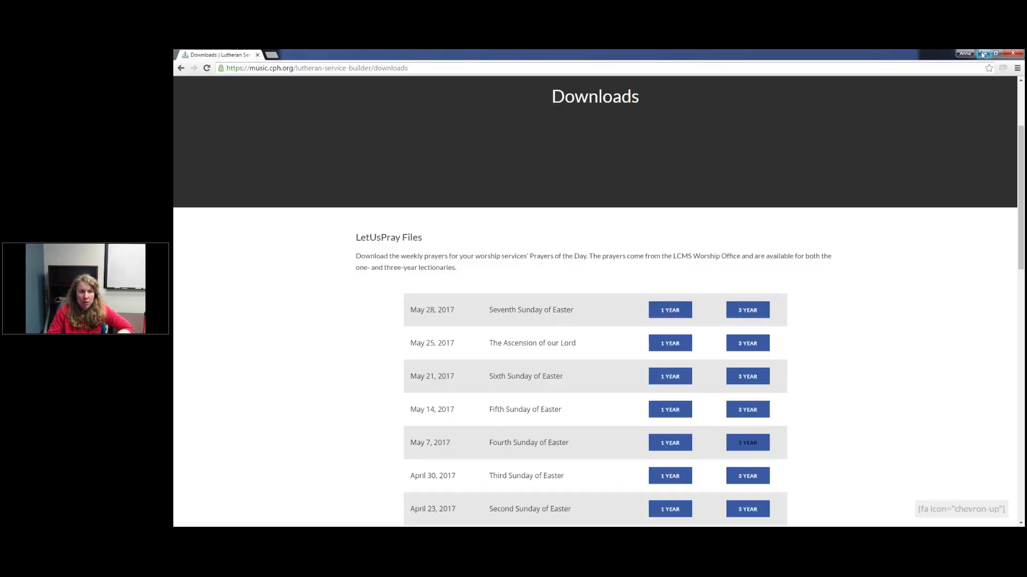
Step: Switch to the slide show presentation and advance past the LetUsPray Files slides to the Lutheran Service Builder additional information slide
{"action": "left_click", "coordinate": [982, 54]}
{"action": "key", "text": "alt+Tab"}
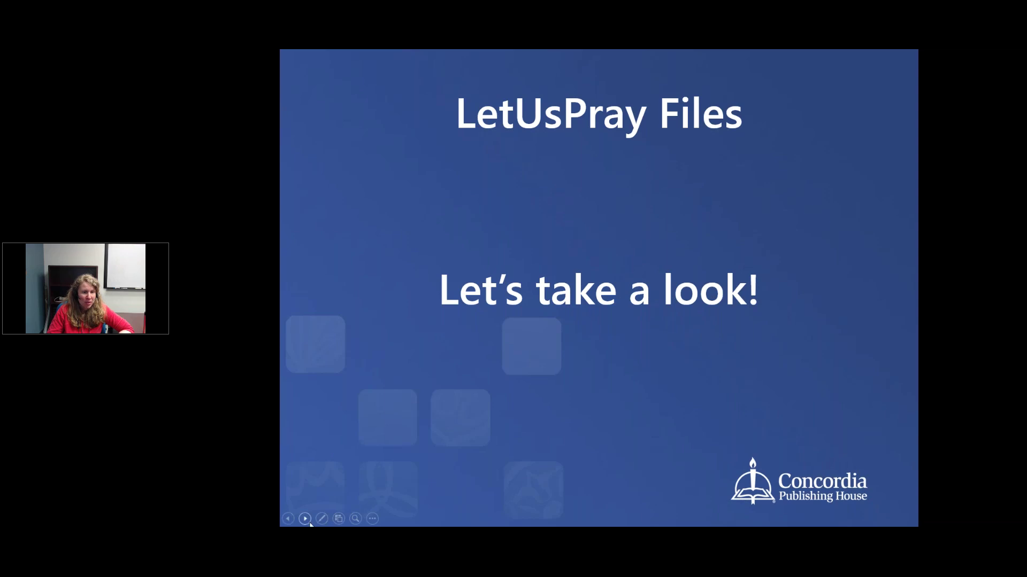
{"action": "left_click", "coordinate": [305, 519]}
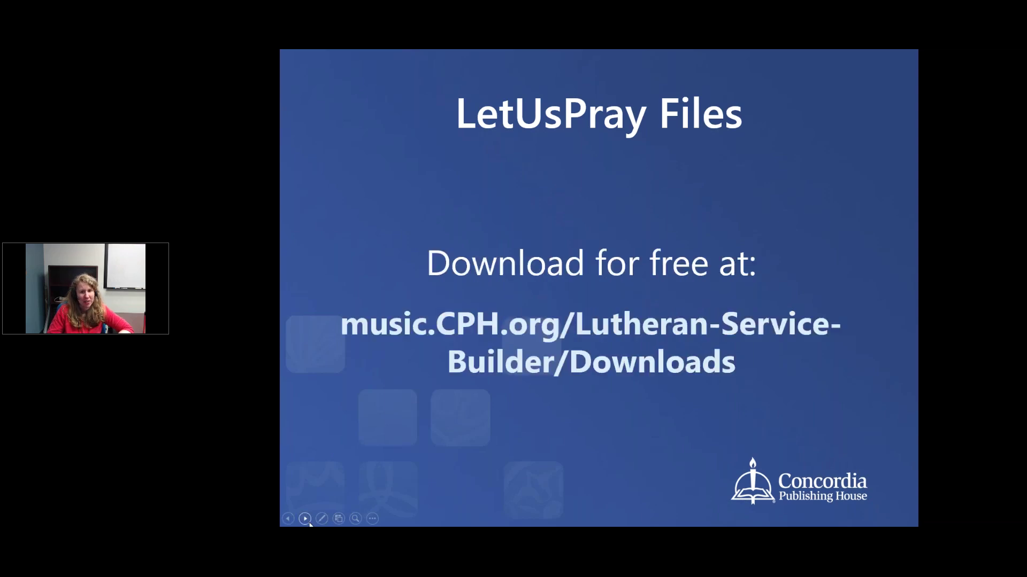
{"action": "left_click", "coordinate": [305, 518]}
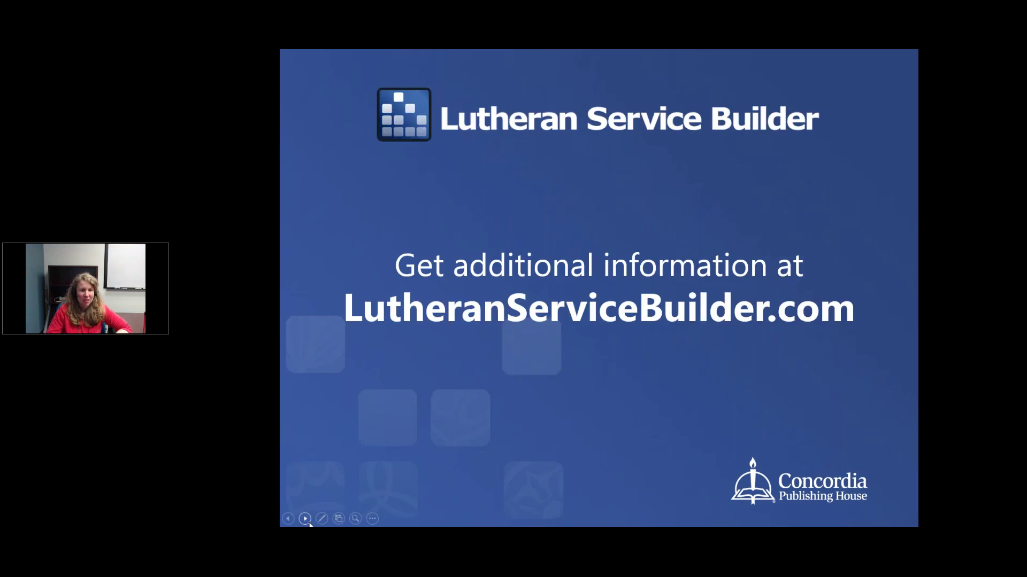